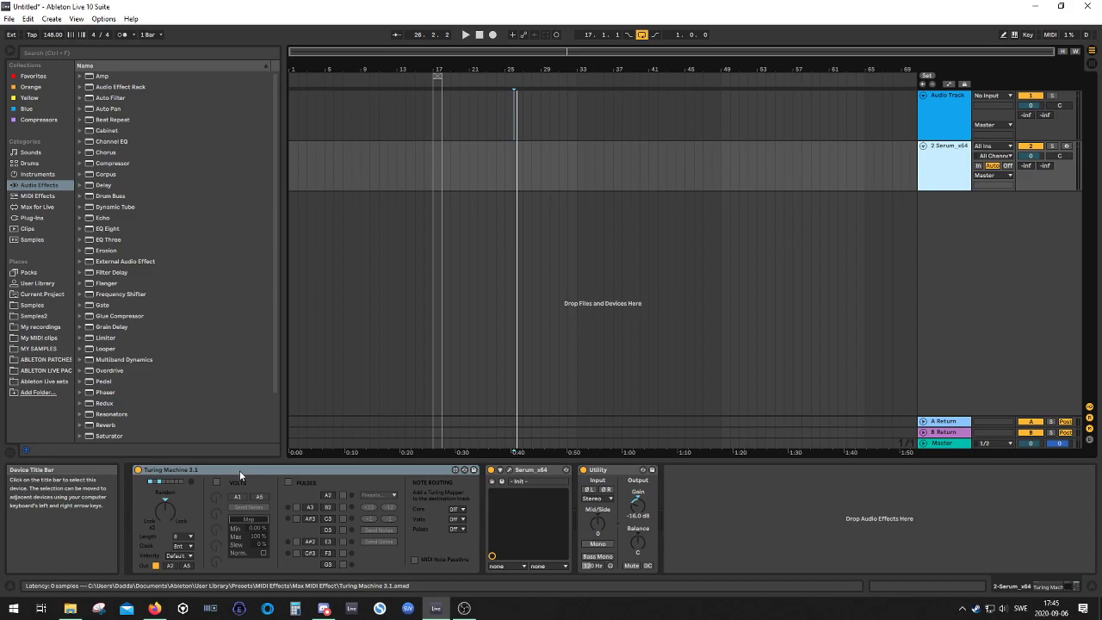
# - Enable the filter in Serum and set oscillator A's unison to 2 voices
pyautogui.click(529, 471)
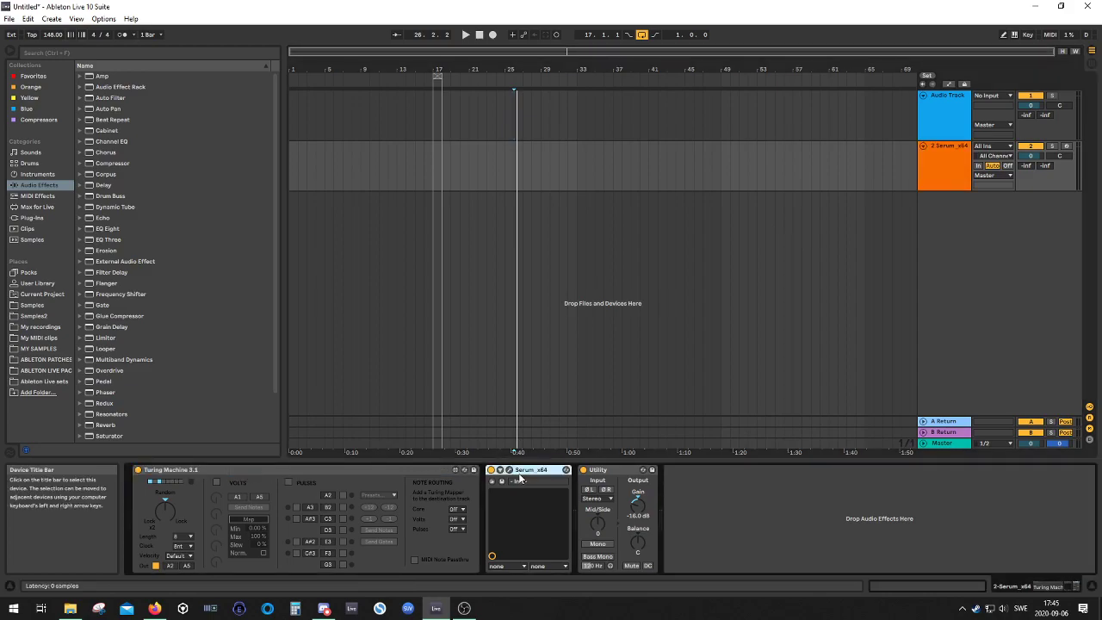
pyautogui.click(508, 470)
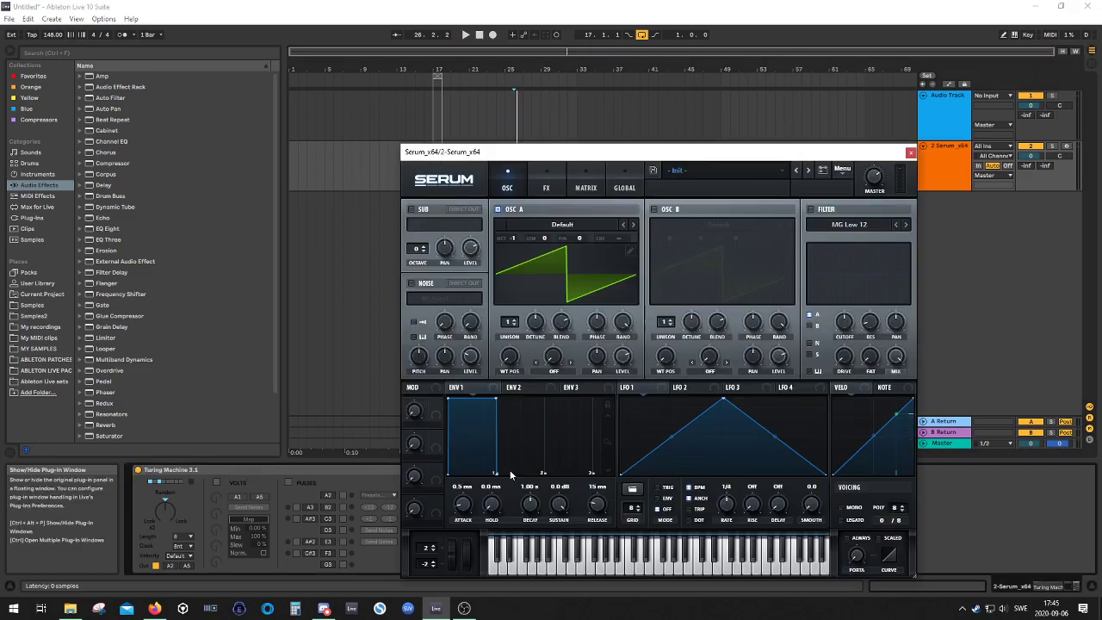
pyautogui.click(810, 208)
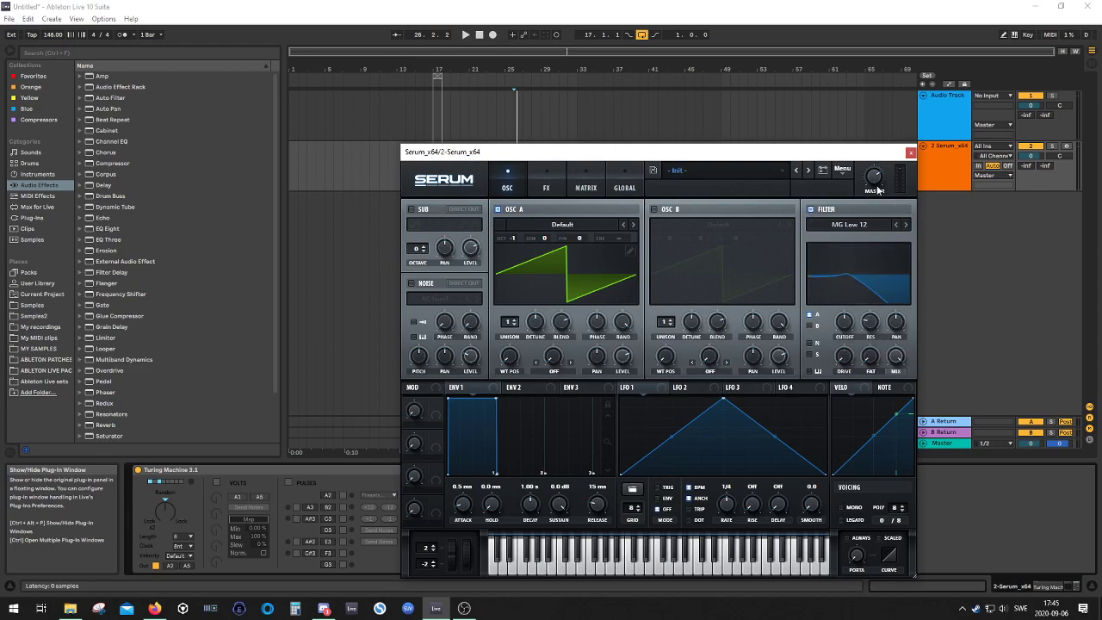
pyautogui.moveTo(509, 324)
pyautogui.mouseDown()
pyautogui.moveTo(510, 310)
pyautogui.moveTo(509, 329)
pyautogui.mouseUp()
pyautogui.click(910, 153)
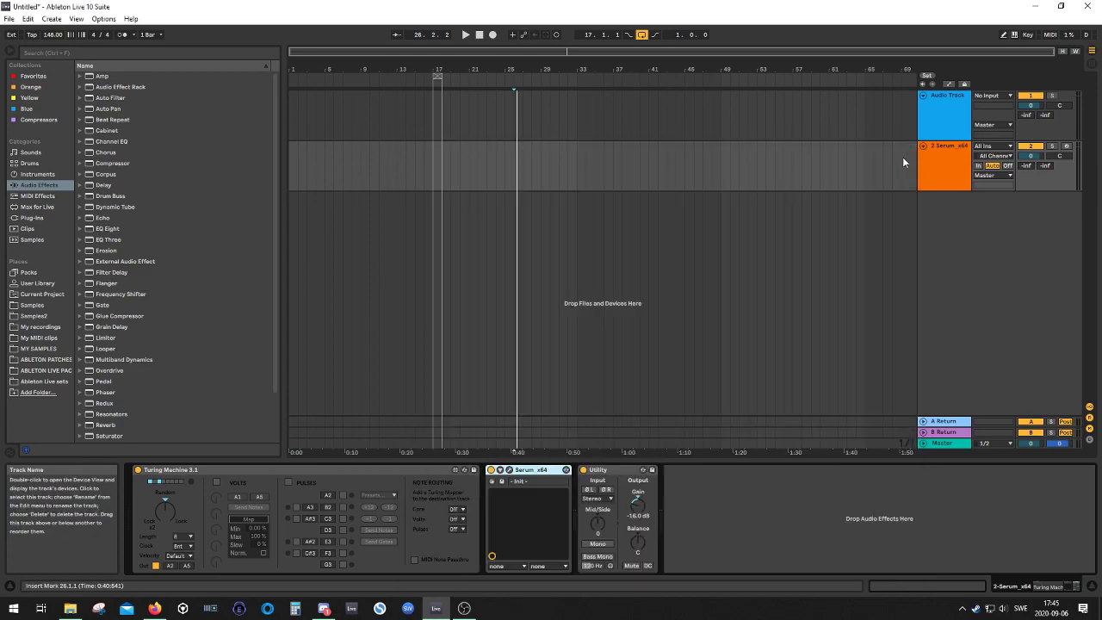
# - Play the generated sequence and turn down the Random knob of Turing Machine 3.1
pyautogui.press('space')
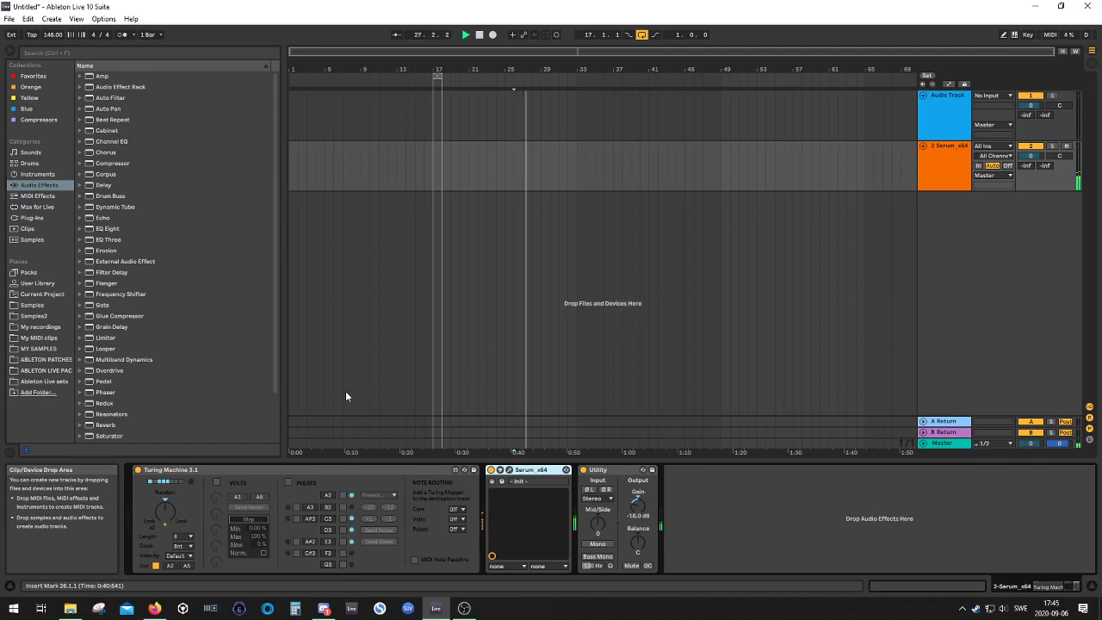
pyautogui.moveTo(166, 517); pyautogui.dragTo(166, 569)
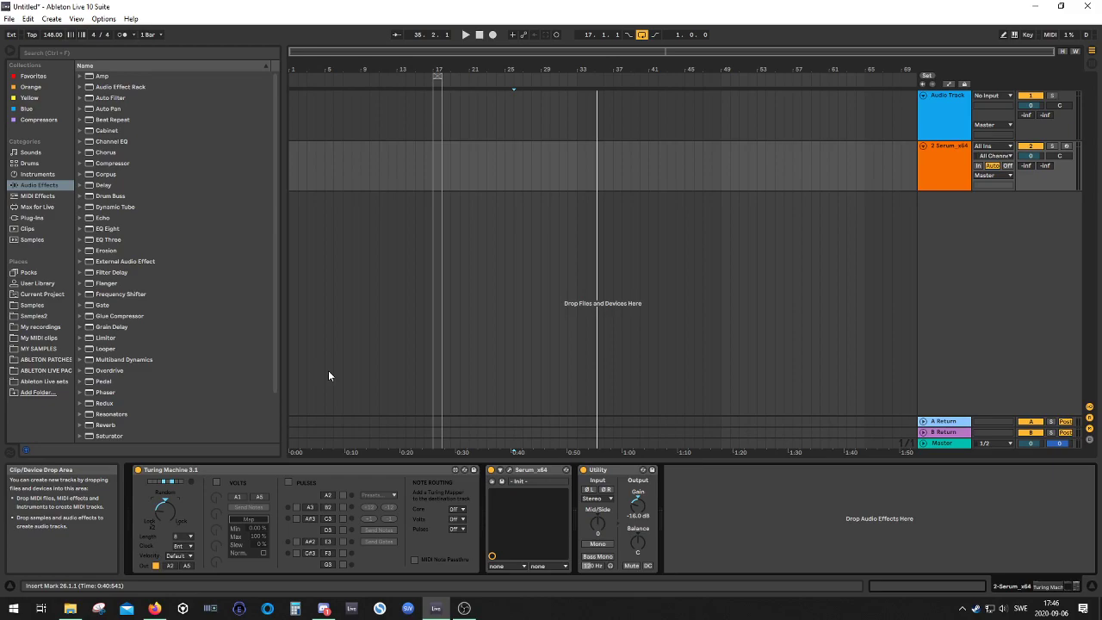
# - Search the Max for Live devices for "turin" and add Turing Machine Mapper on a new MIDI track
pyautogui.click(139, 54)
pyautogui.write('turin')
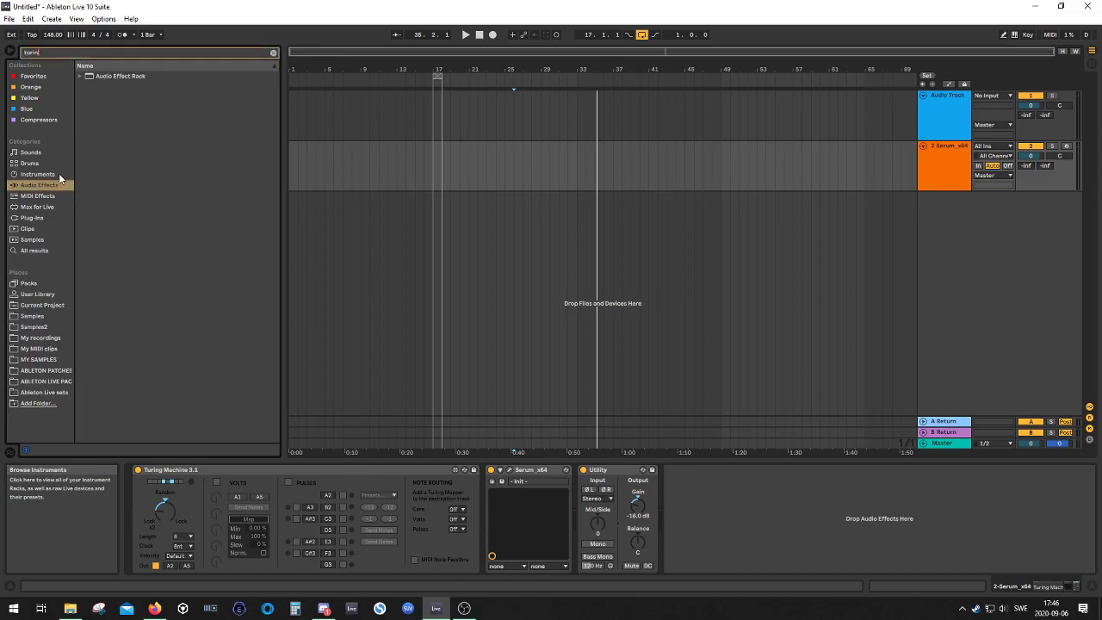
pyautogui.click(79, 76)
pyautogui.click(40, 207)
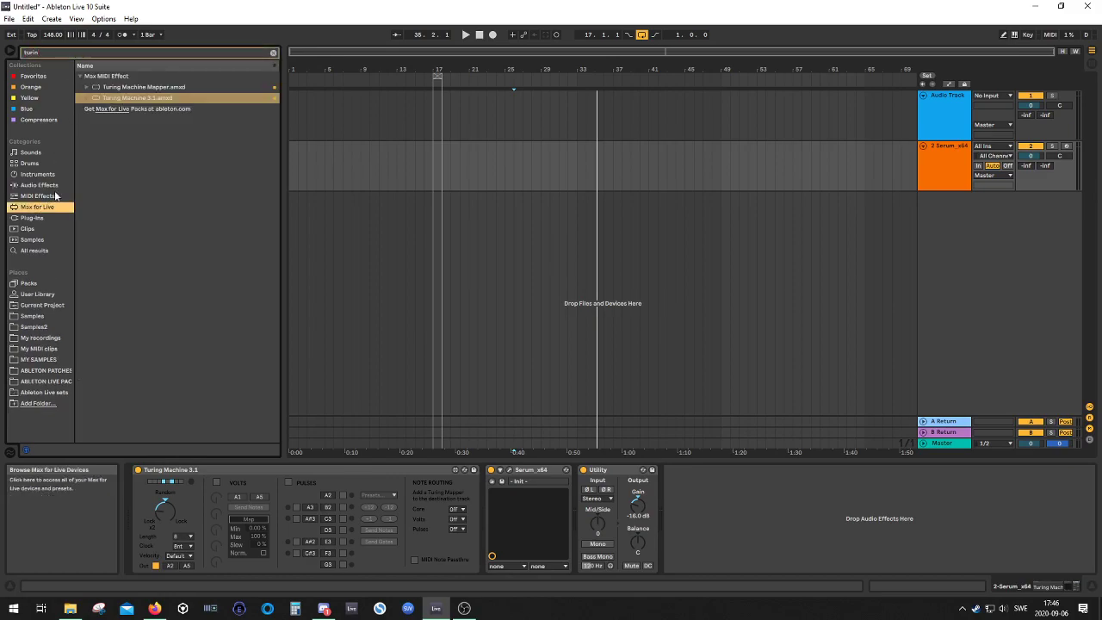
pyautogui.click(132, 90)
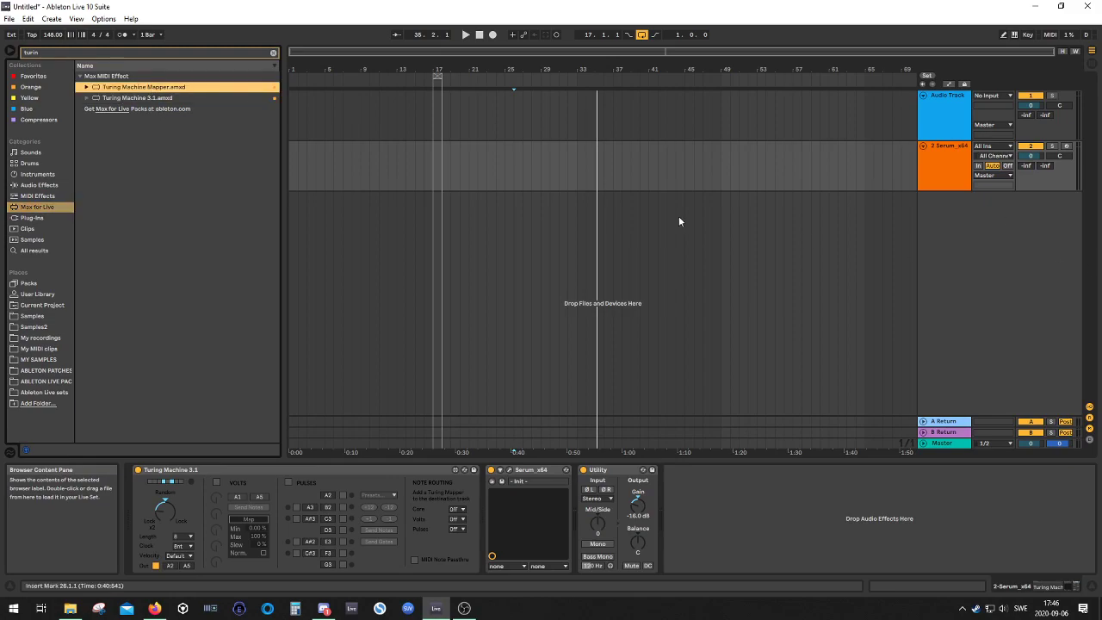
pyautogui.moveTo(685, 164); pyautogui.dragTo(1016, 261)
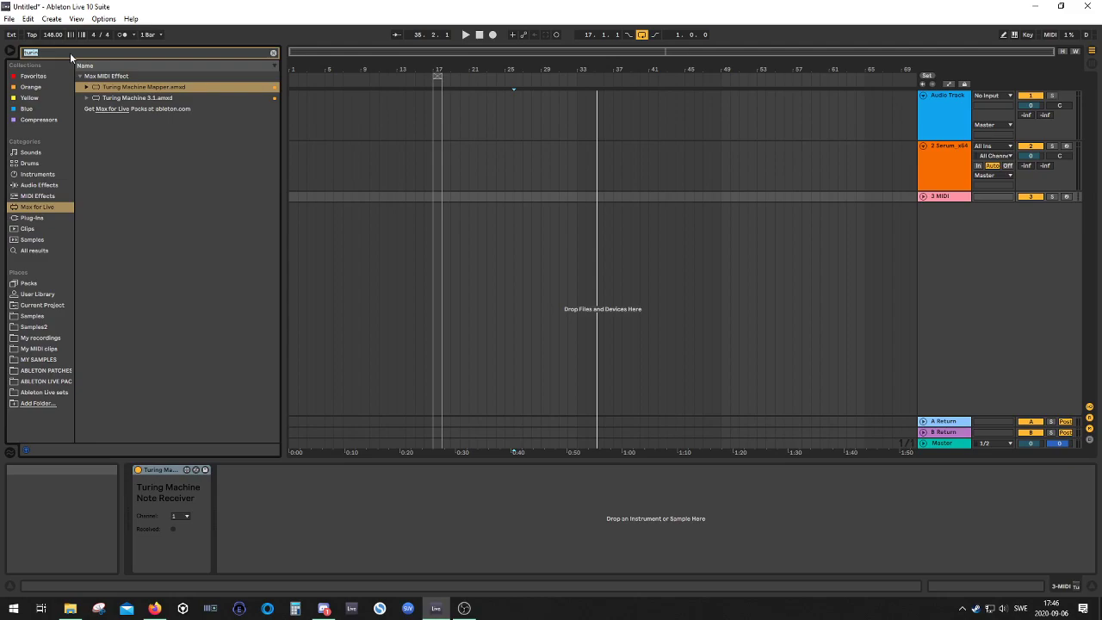
# - Search the audio effects for "utility" and add Utility after the Turing Machine Mapper on the new MIDI track
pyautogui.click(41, 186)
pyautogui.click(99, 55)
pyautogui.write('util')
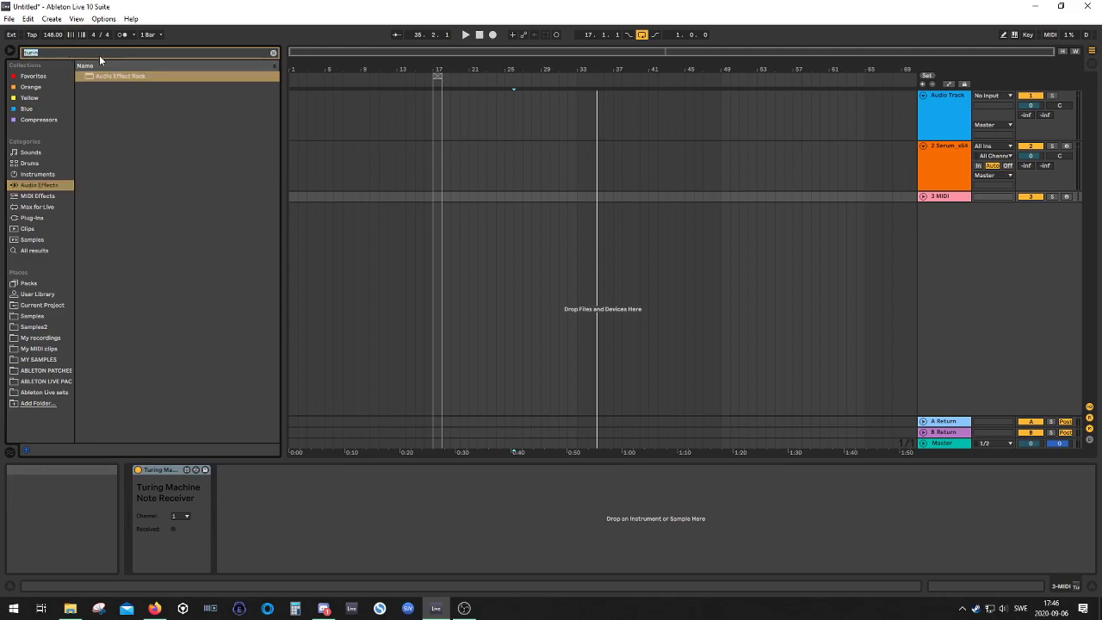
pyautogui.write('ity')
pyautogui.moveTo(104, 76); pyautogui.dragTo(344, 516)
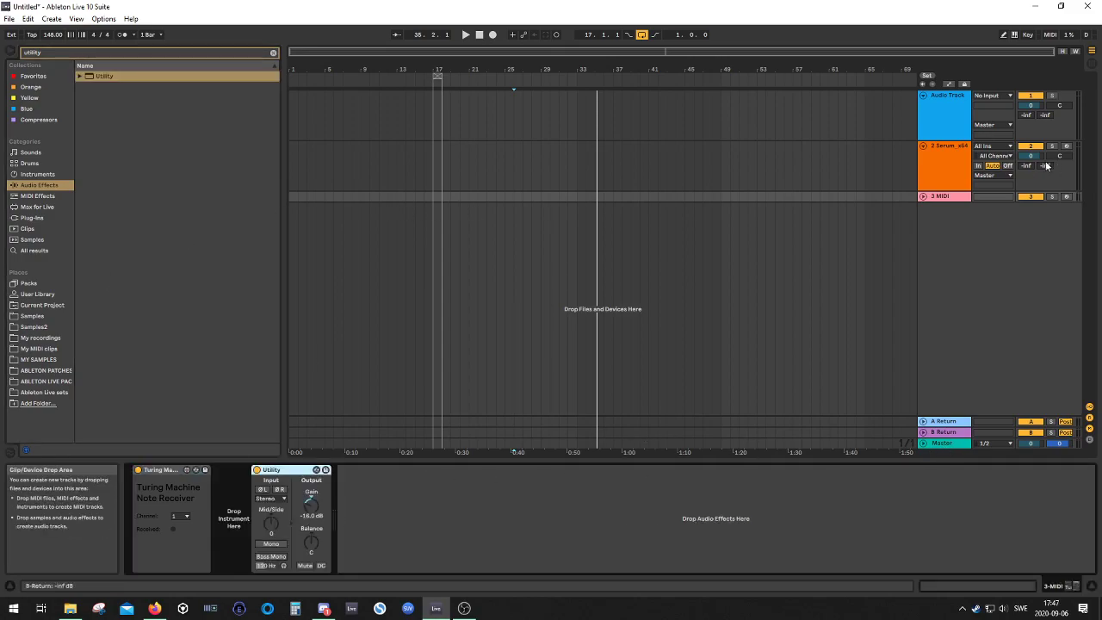
# - Set the filter type of Serum on the second track to Band 24
pyautogui.click(954, 151)
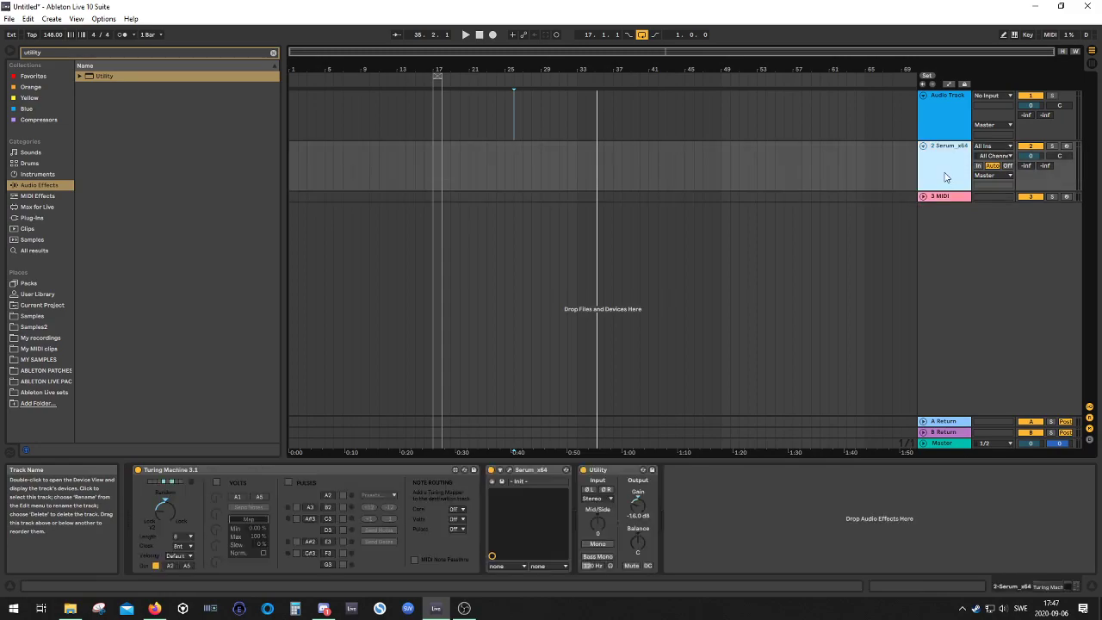
pyautogui.click(508, 473)
pyautogui.click(864, 228)
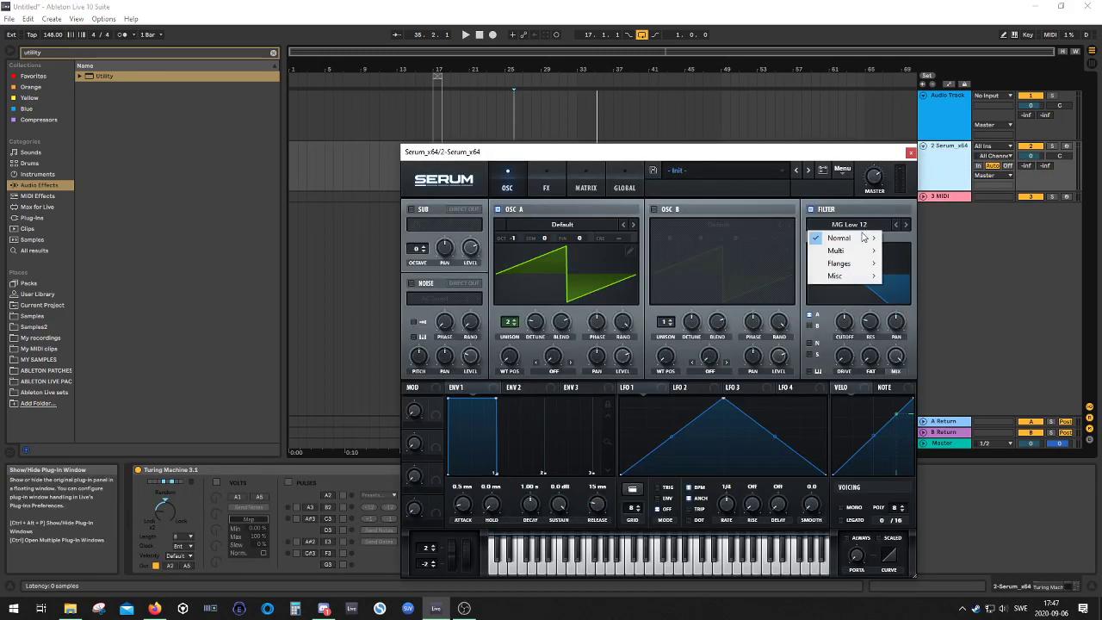
pyautogui.moveTo(848, 238)
pyautogui.click(912, 398)
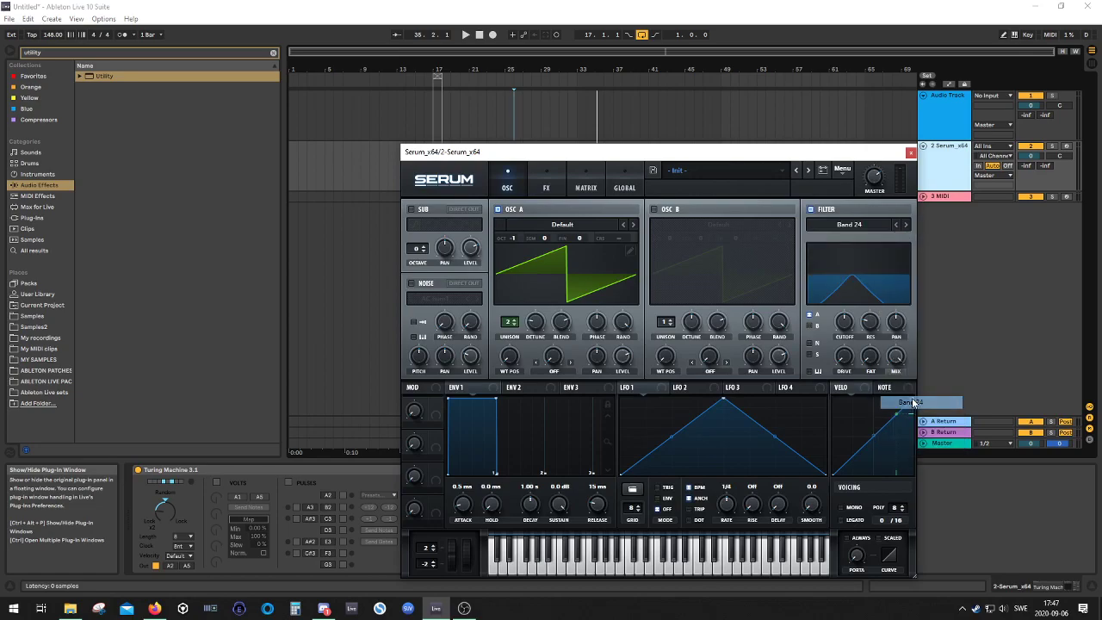
# - Audition the Band 24 filter during playback and set Serum's filter cutoff to about 334 Hz
pyautogui.press('space')
pyautogui.moveTo(851, 321)
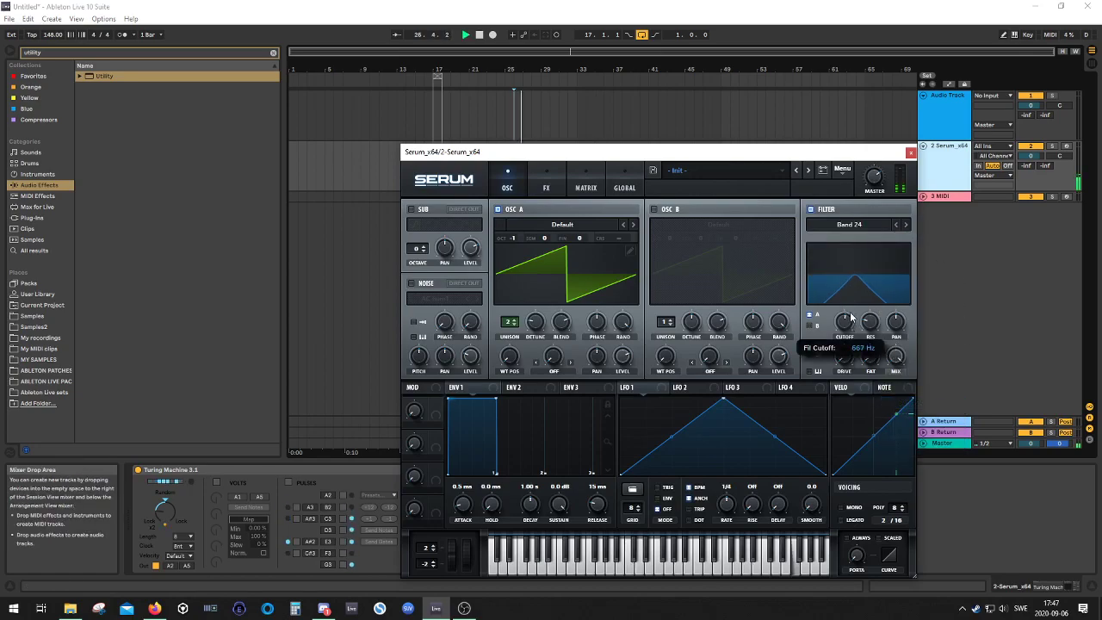
pyautogui.press('space')
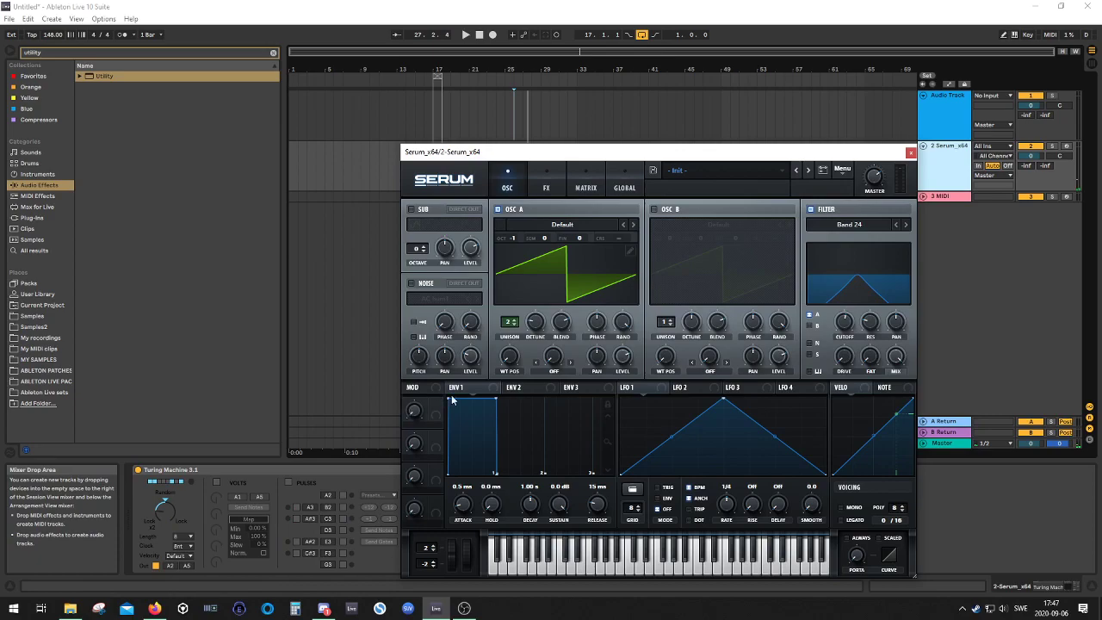
pyautogui.moveTo(846, 323); pyautogui.dragTo(844, 343)
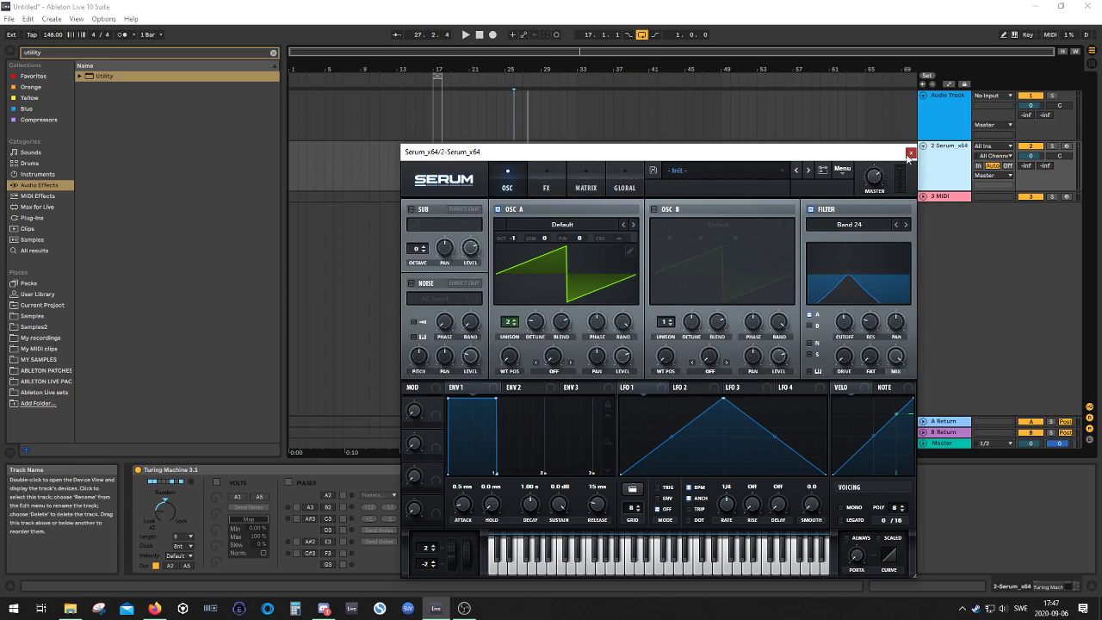
pyautogui.click(911, 152)
# - Move Serum from the second track to the new MIDI track, between the Turing Machine Mapper and Utility
pyautogui.press('Delete')
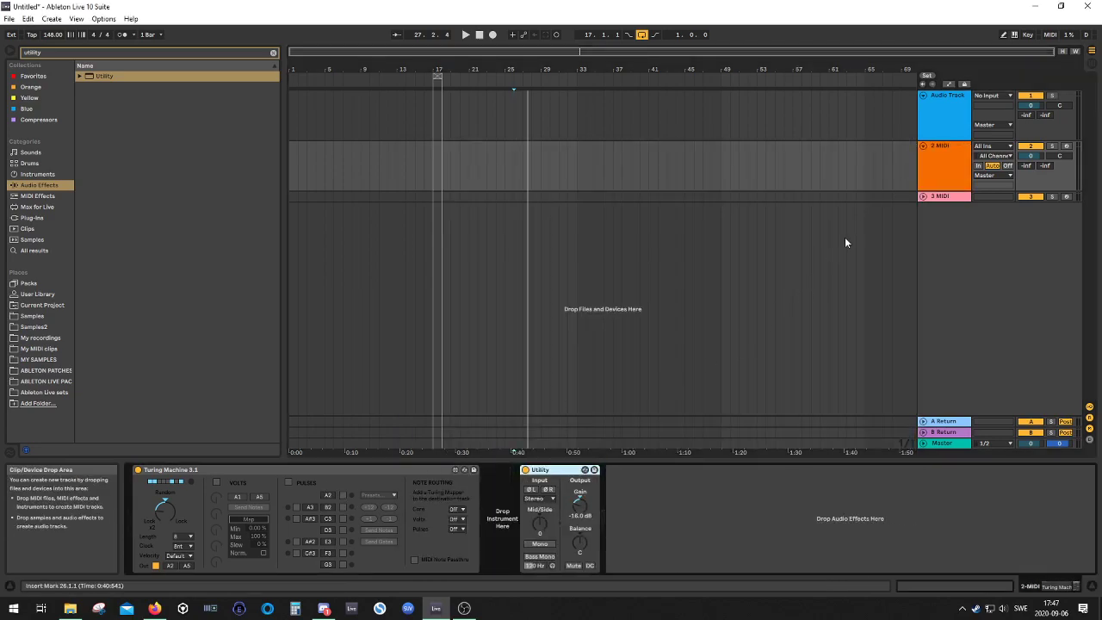
pyautogui.click(932, 197)
pyautogui.click(401, 530)
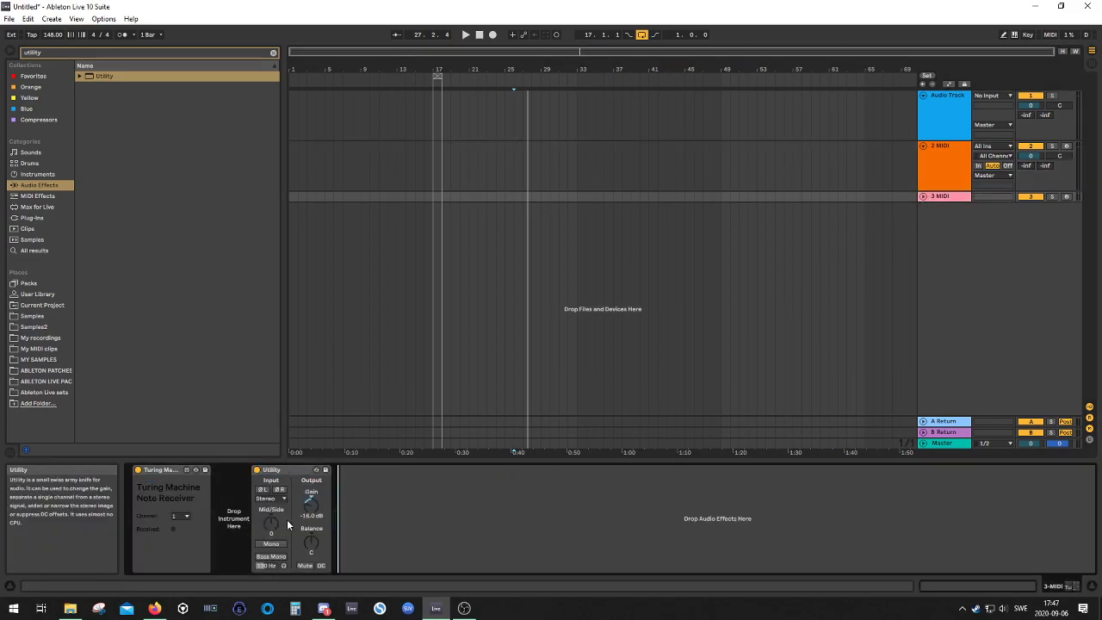
pyautogui.click(277, 470)
pyautogui.hotkey('ctrl', 'v')
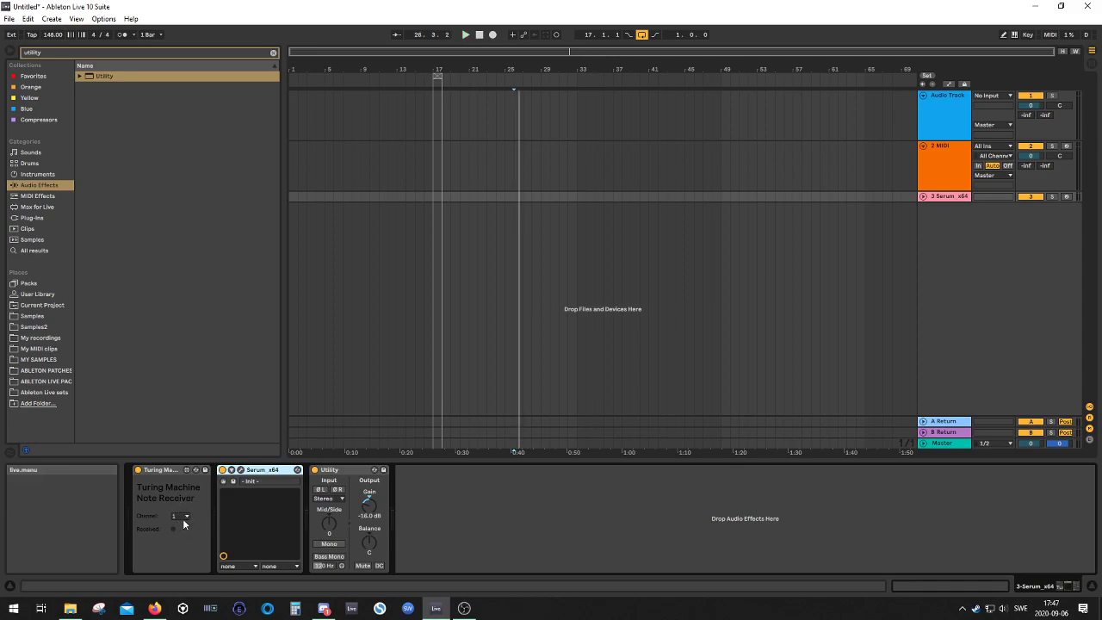
# - Route the Volts notes of Turing Machine 3.1 to channel 1 and enable the Volts section
pyautogui.click(948, 171)
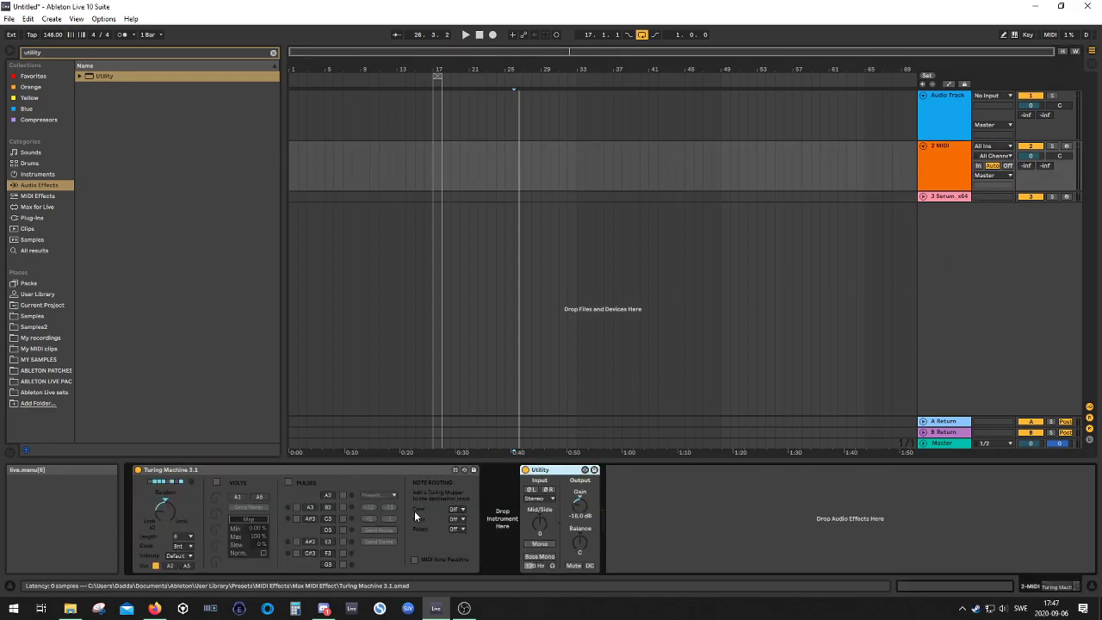
pyautogui.click(462, 520)
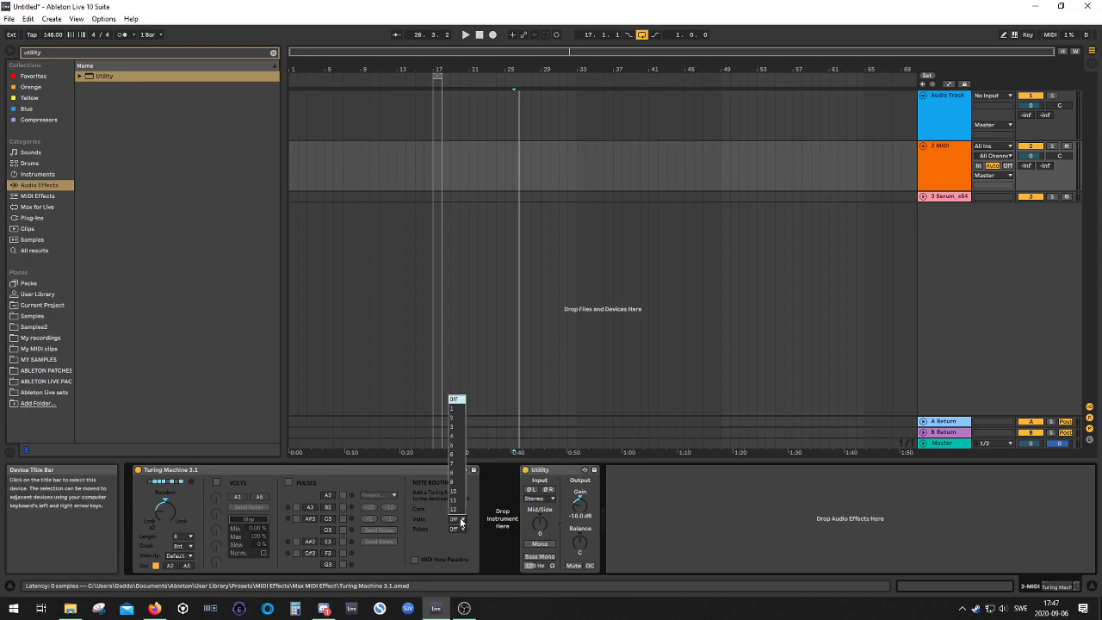
pyautogui.click(458, 409)
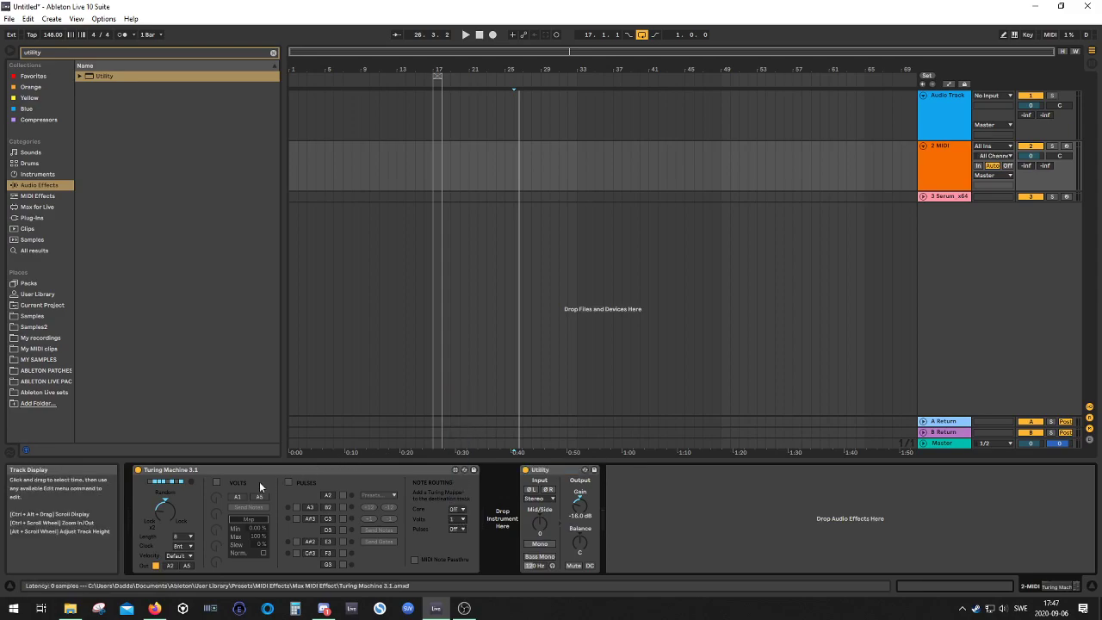
pyautogui.click(217, 483)
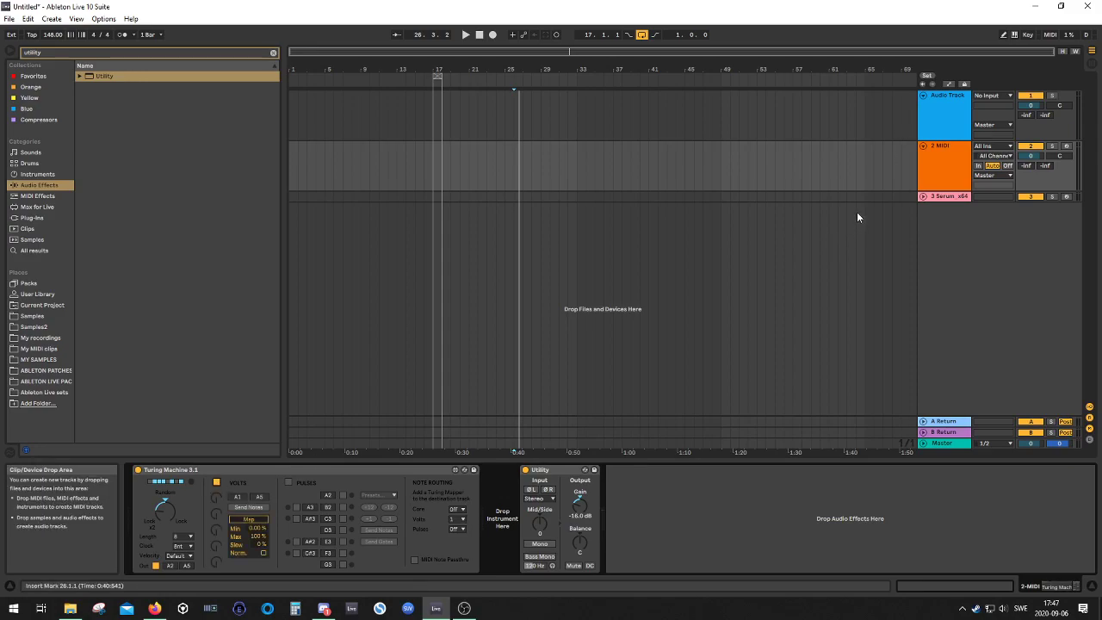
# - Expose the filter cutoff of Serum on the third track as a configured device parameter
pyautogui.click(936, 196)
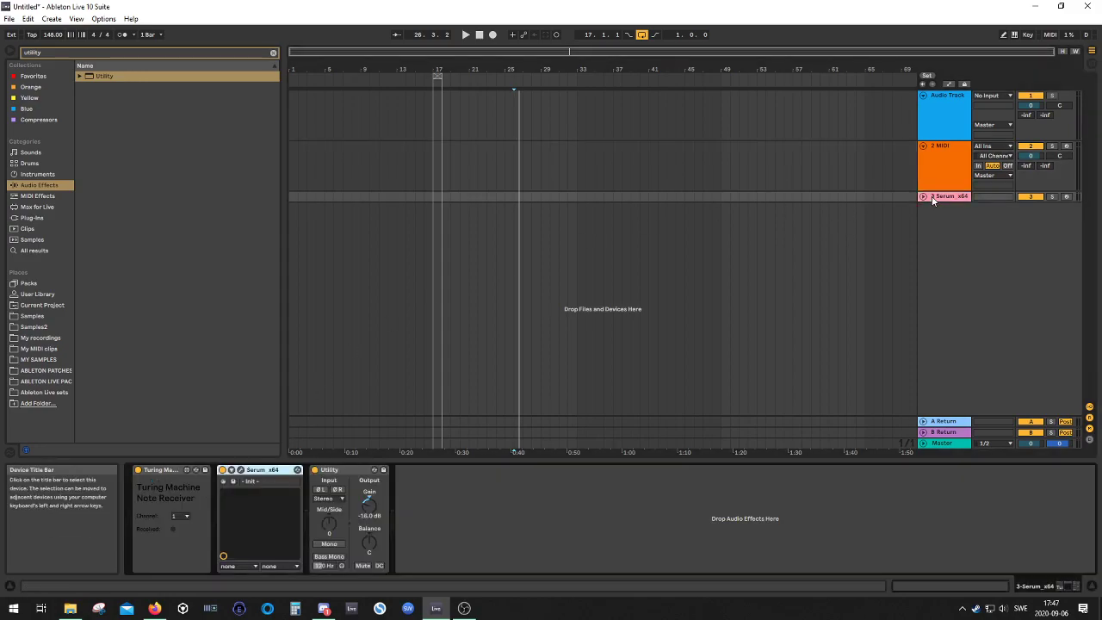
pyautogui.click(241, 470)
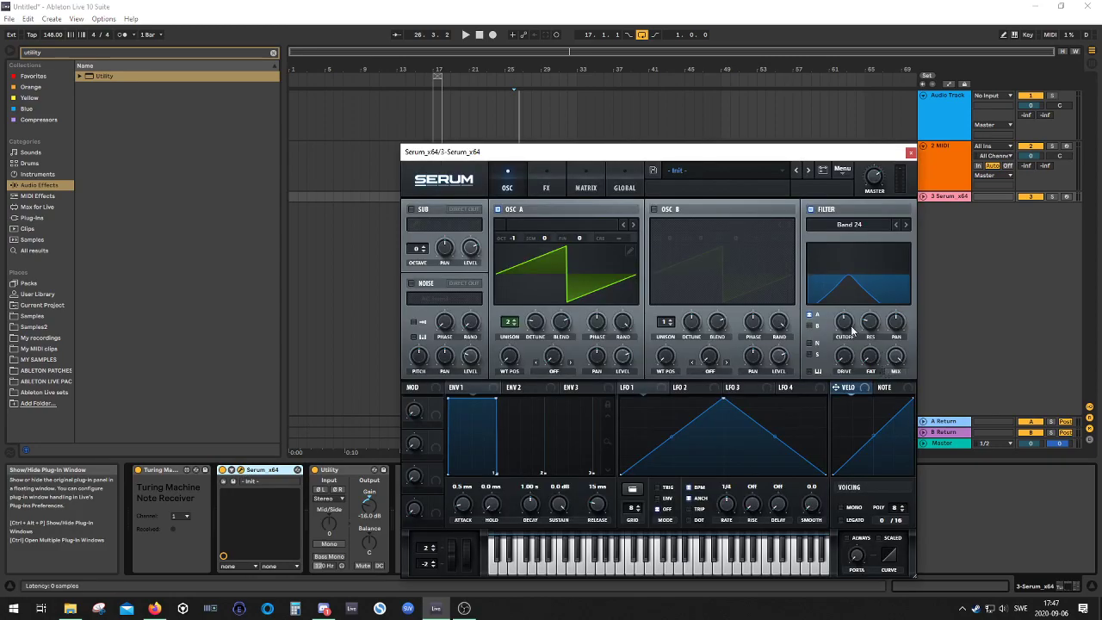
pyautogui.click(231, 472)
pyautogui.click(325, 470)
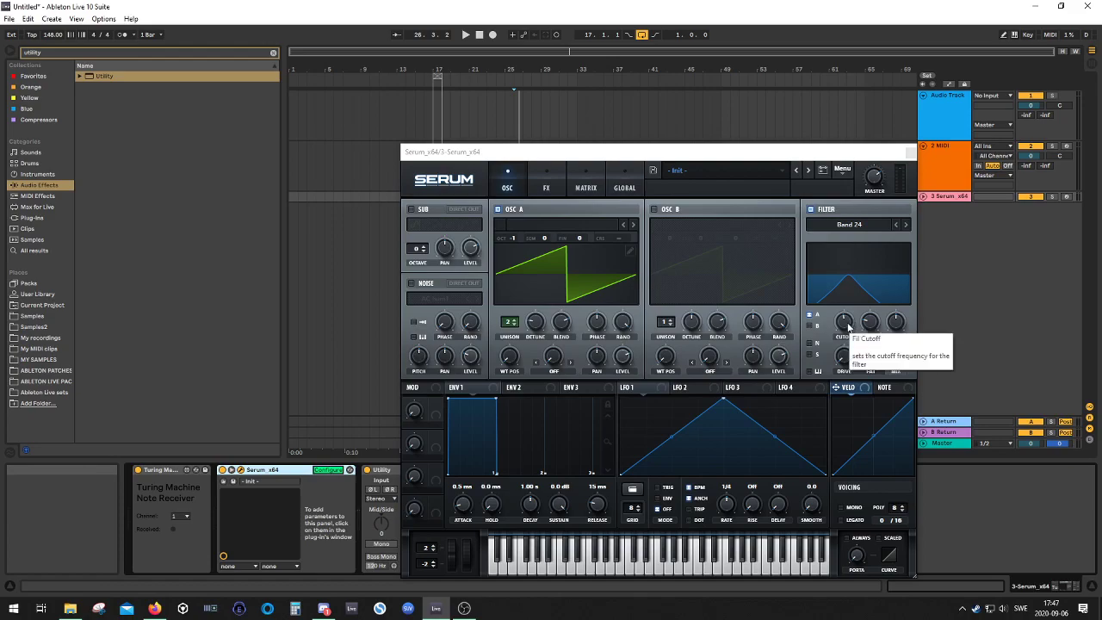
pyautogui.click(846, 322)
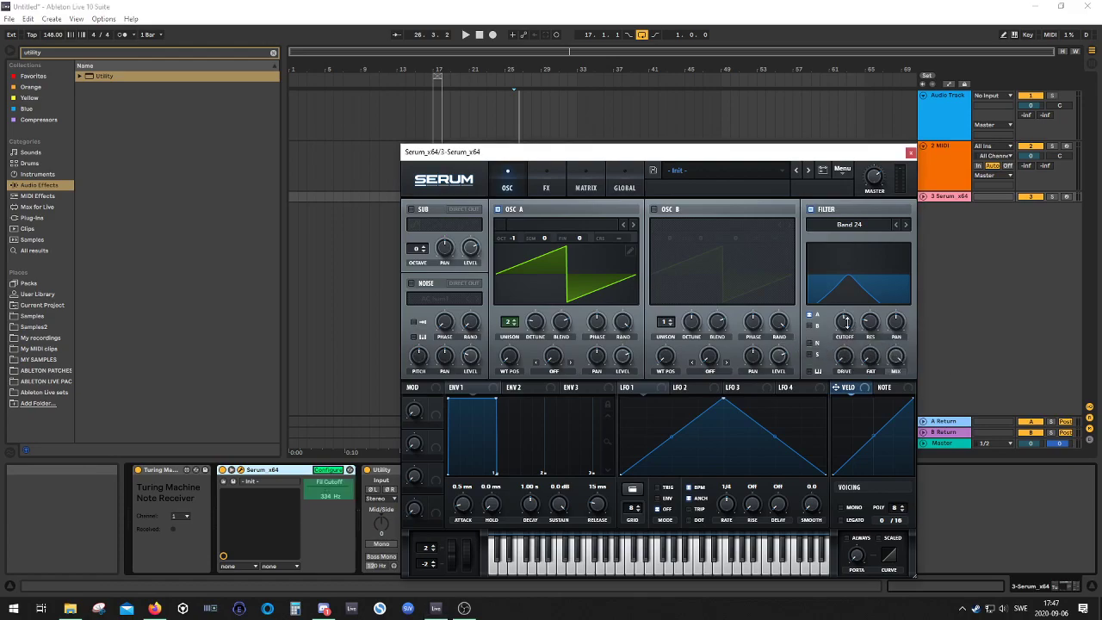
# - Add oscillator A's coarse pitch to Serum's configured parameters, and end parameter configuration
pyautogui.click(329, 471)
pyautogui.click(329, 471)
pyautogui.click(620, 242)
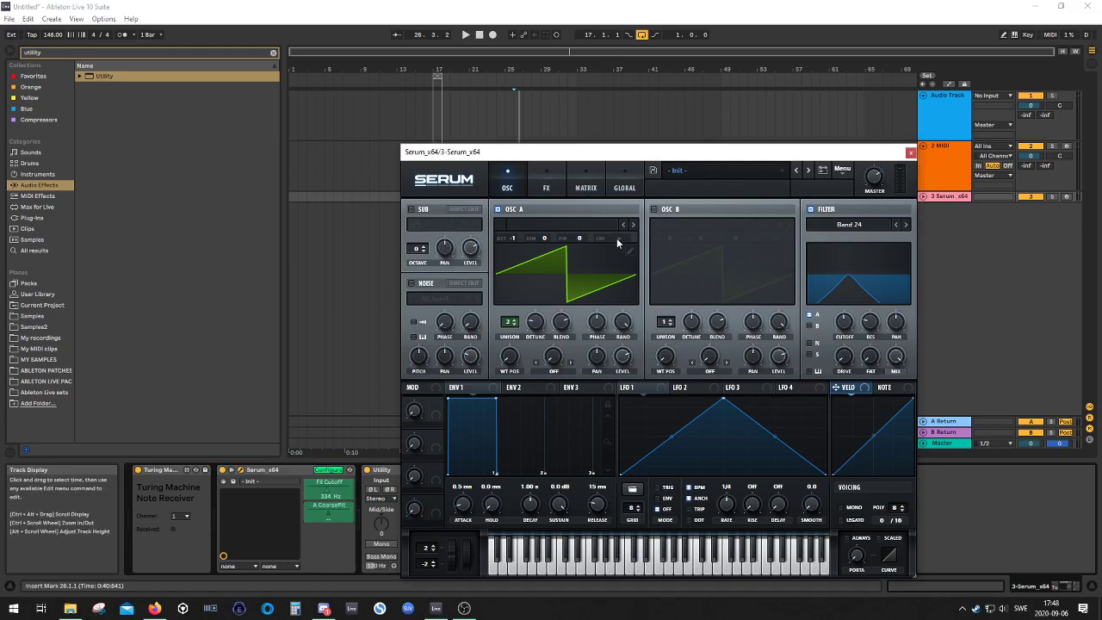
pyautogui.click(336, 473)
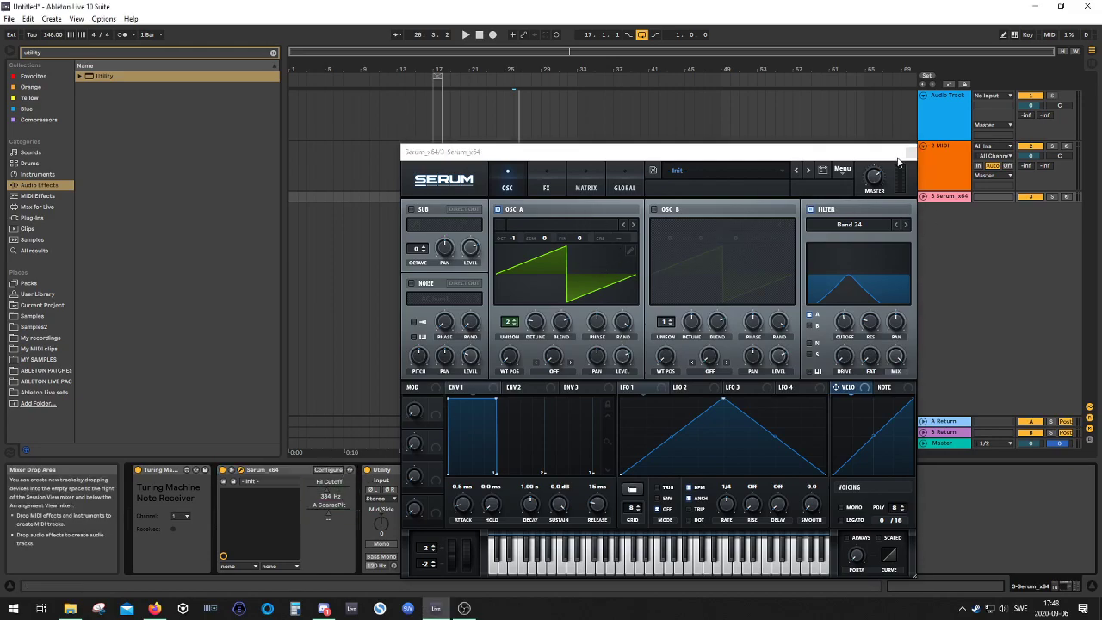
pyautogui.click(910, 151)
pyautogui.click(938, 158)
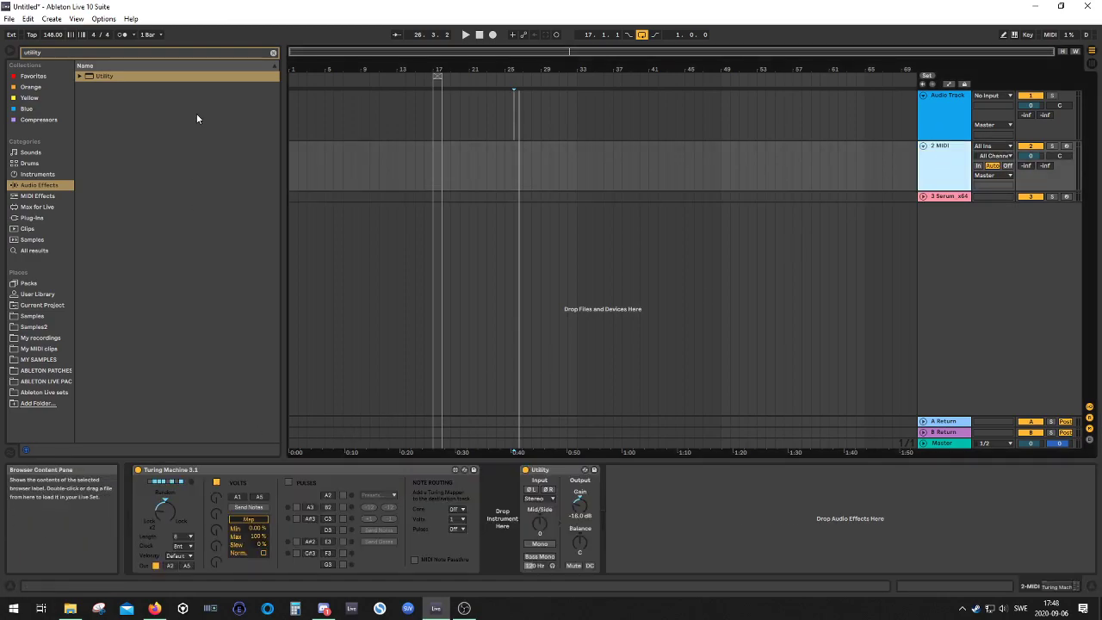
pyautogui.click(76, 54)
pyautogui.click(37, 207)
pyautogui.click(83, 52)
pyautogui.write('turi')
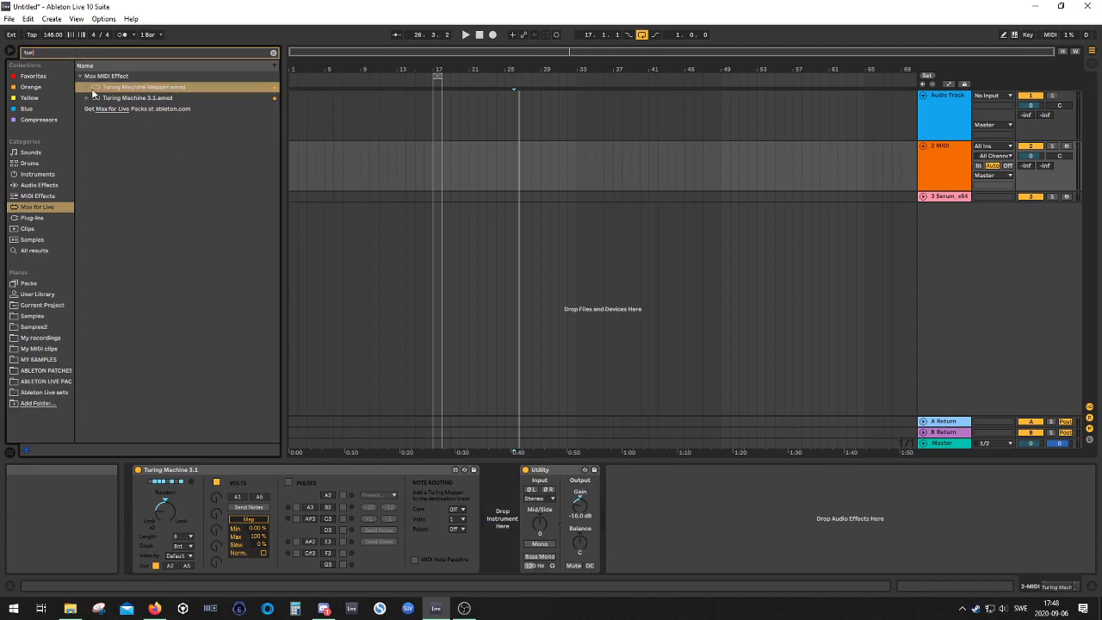
pyautogui.moveTo(129, 97); pyautogui.dragTo(494, 504)
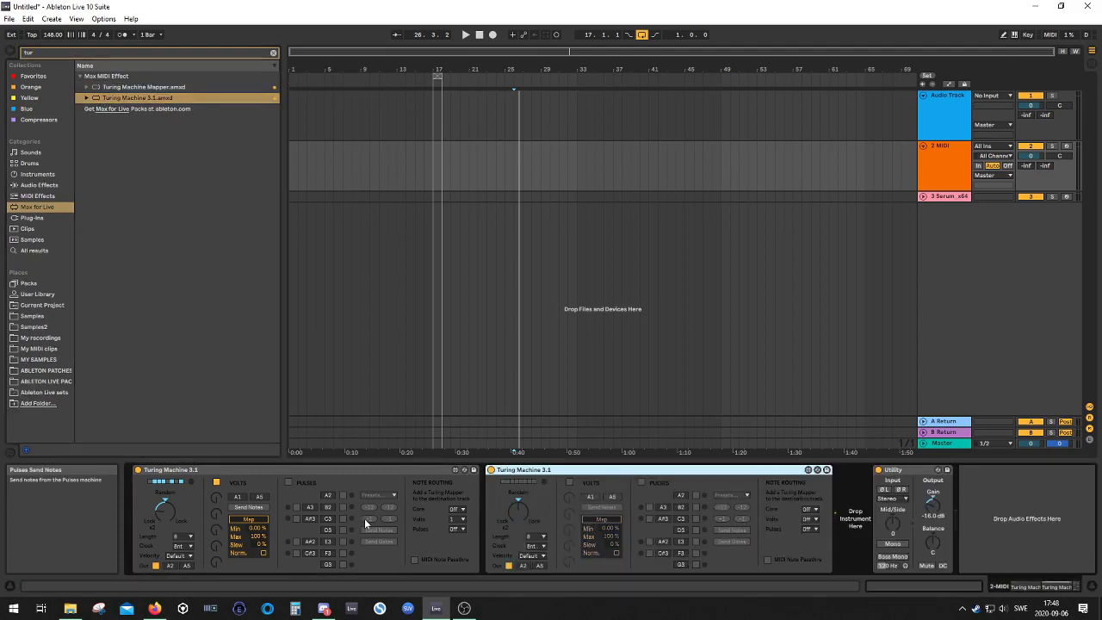
pyautogui.press('Delete')
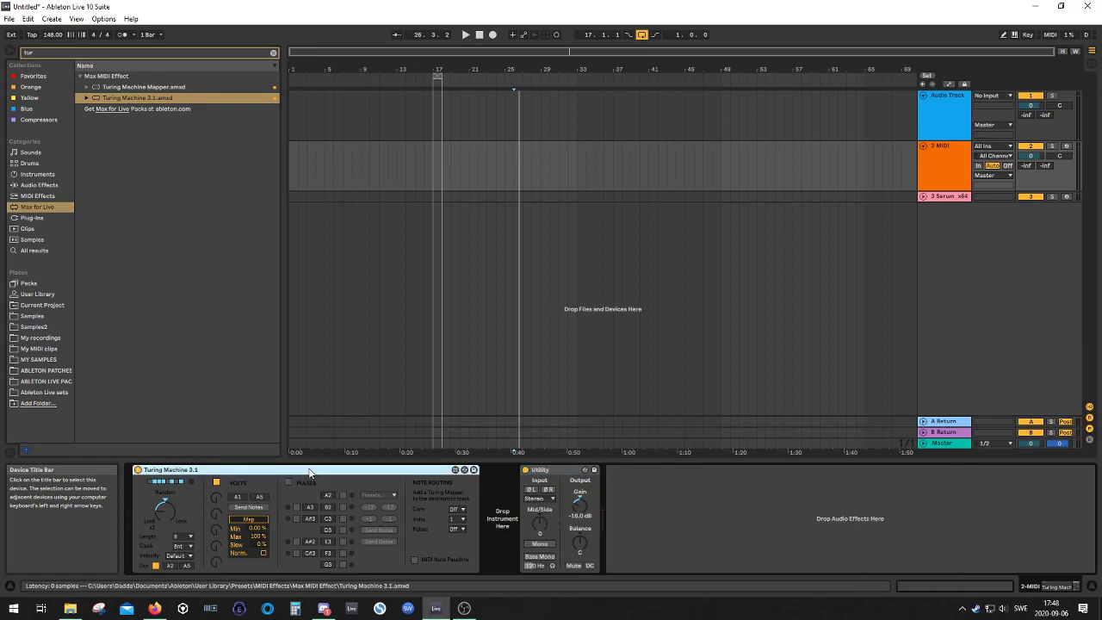
# - Duplicate Turing Machine 3.1 on the second track and map the copy's Volts output to Serum's oscillator A coarse pitch
pyautogui.hotkey('ctrl', 'z')
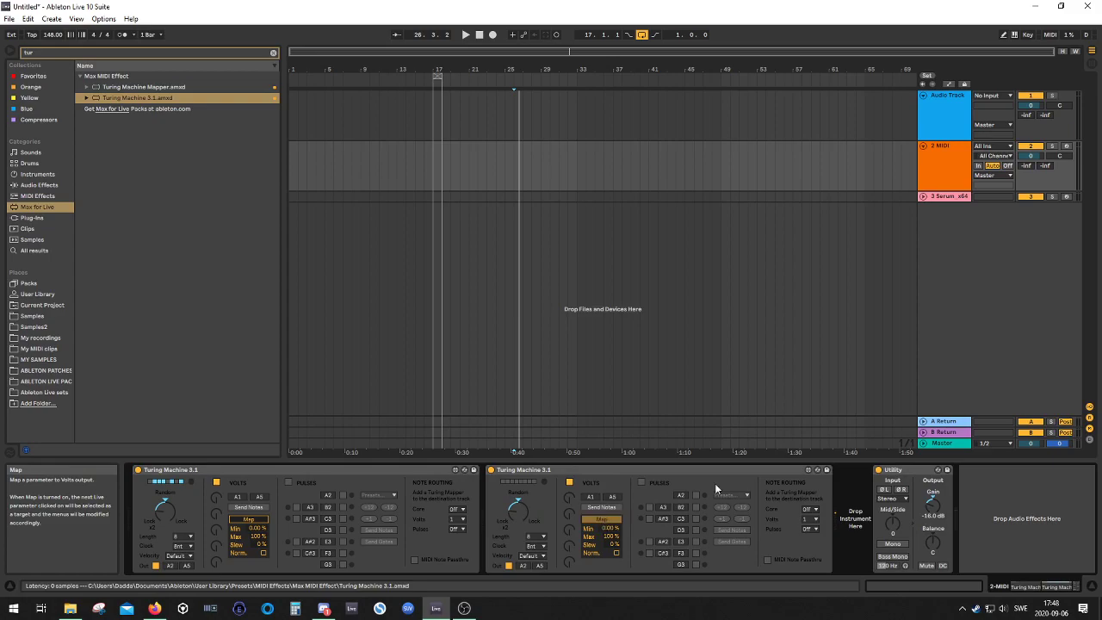
pyautogui.click(947, 196)
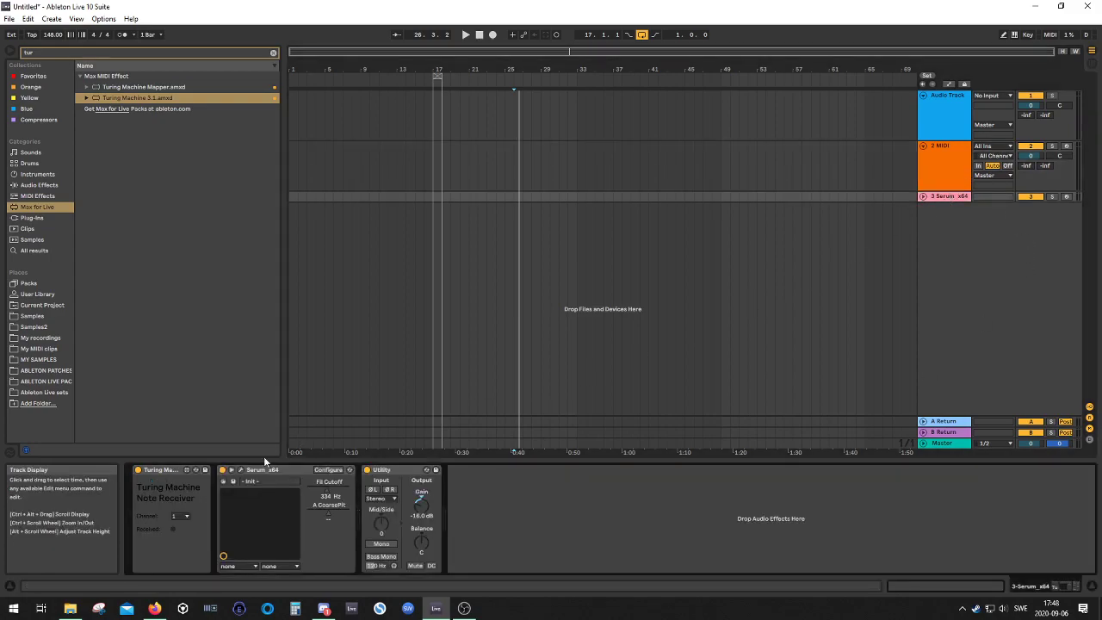
pyautogui.click(942, 161)
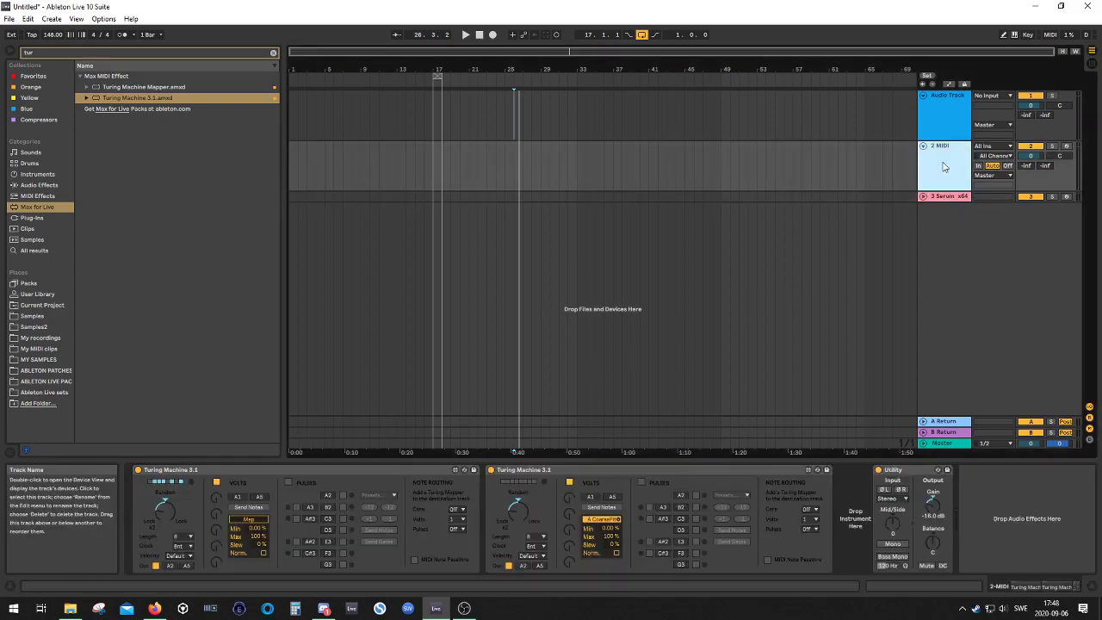
# - Map the first Turing Machine's Volts output to Serum's filter cutoff on the third track
pyautogui.click(264, 520)
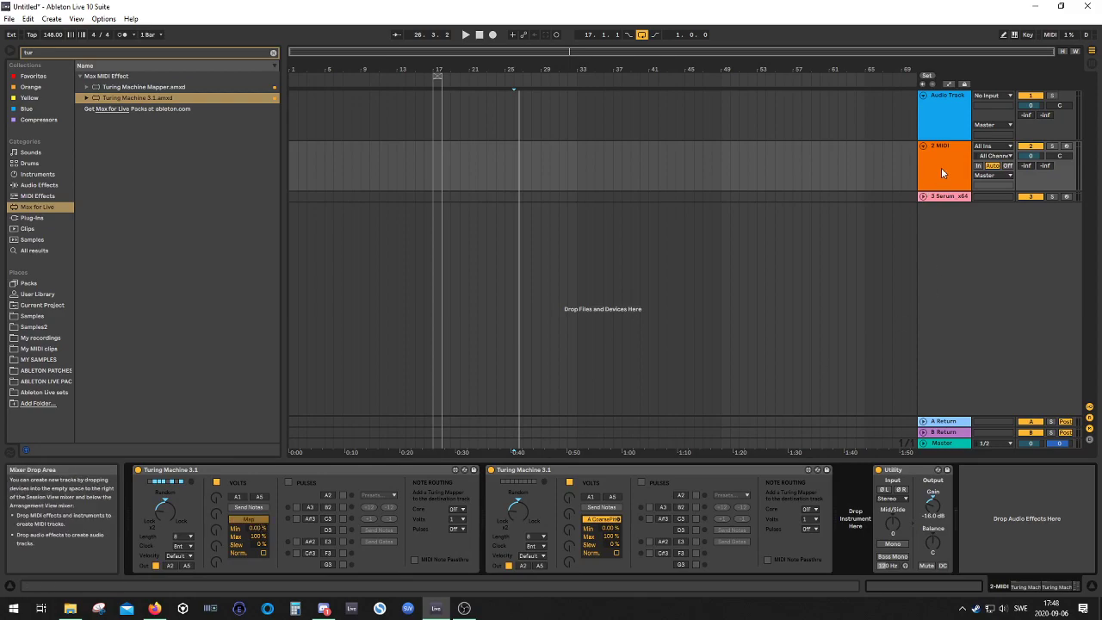
pyautogui.click(939, 196)
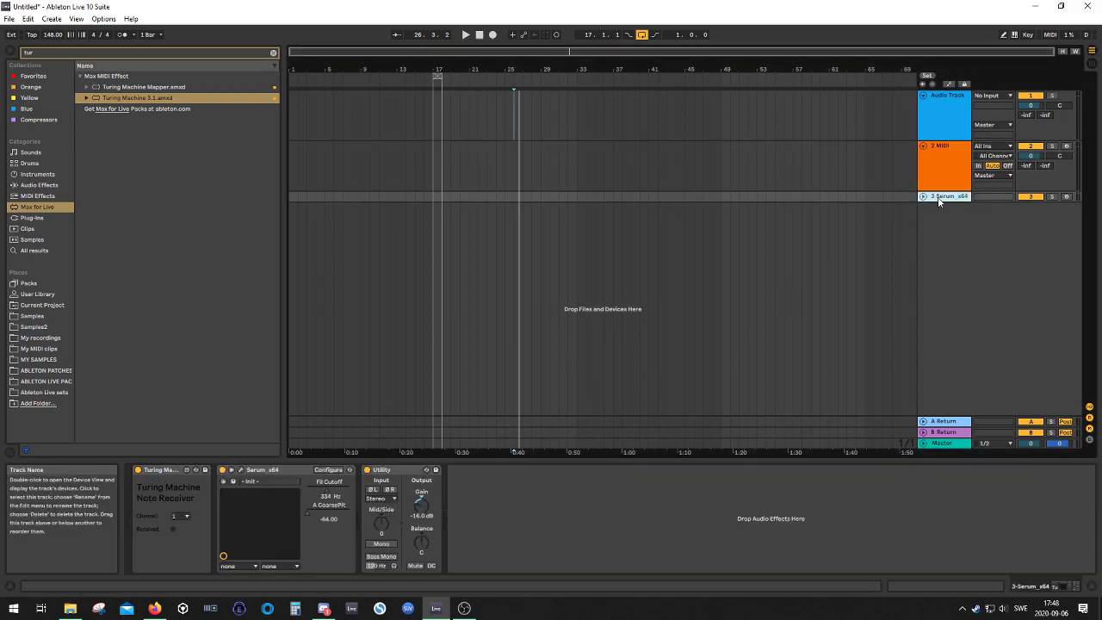
pyautogui.click(328, 491)
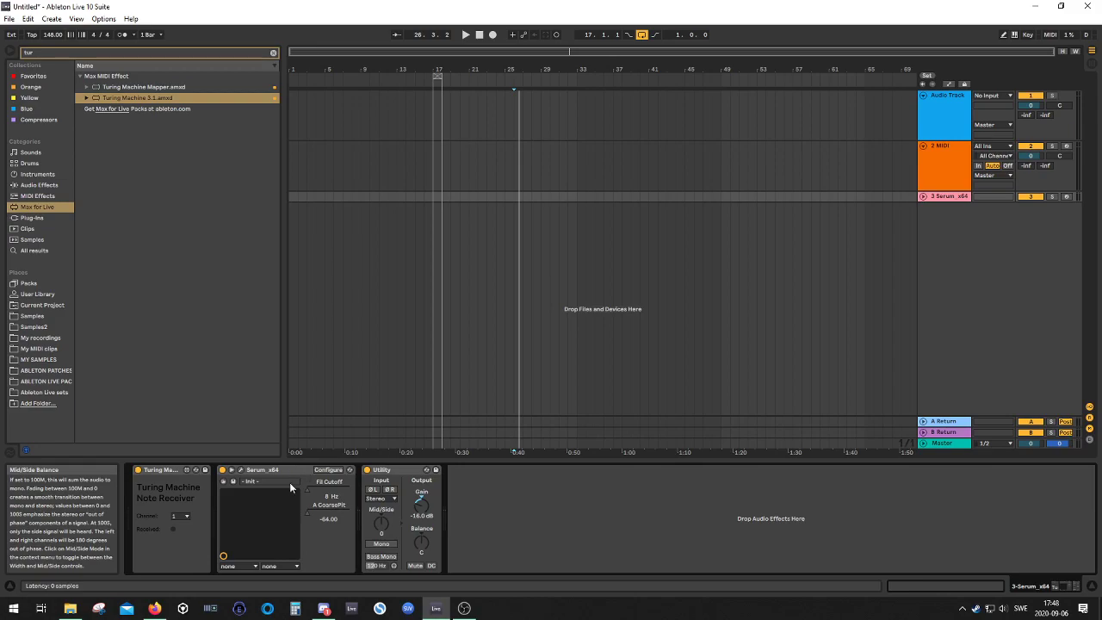
pyautogui.click(332, 515)
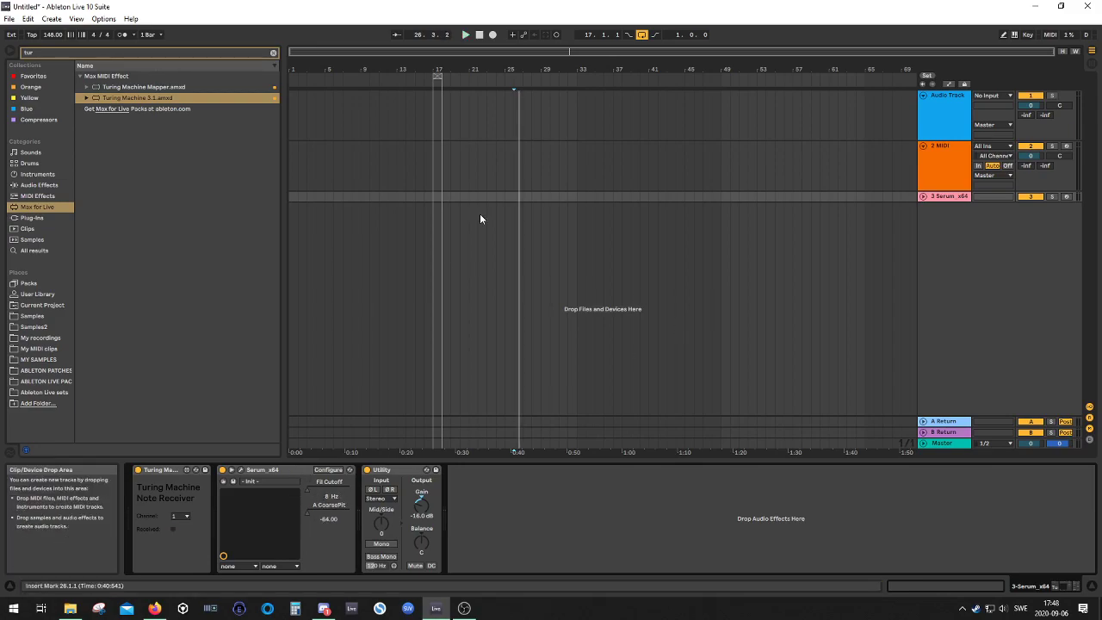
# - Insert a one-bar MIDI clip at bar 17 on the Serum track
pyautogui.moveTo(436, 198); pyautogui.dragTo(443, 198)
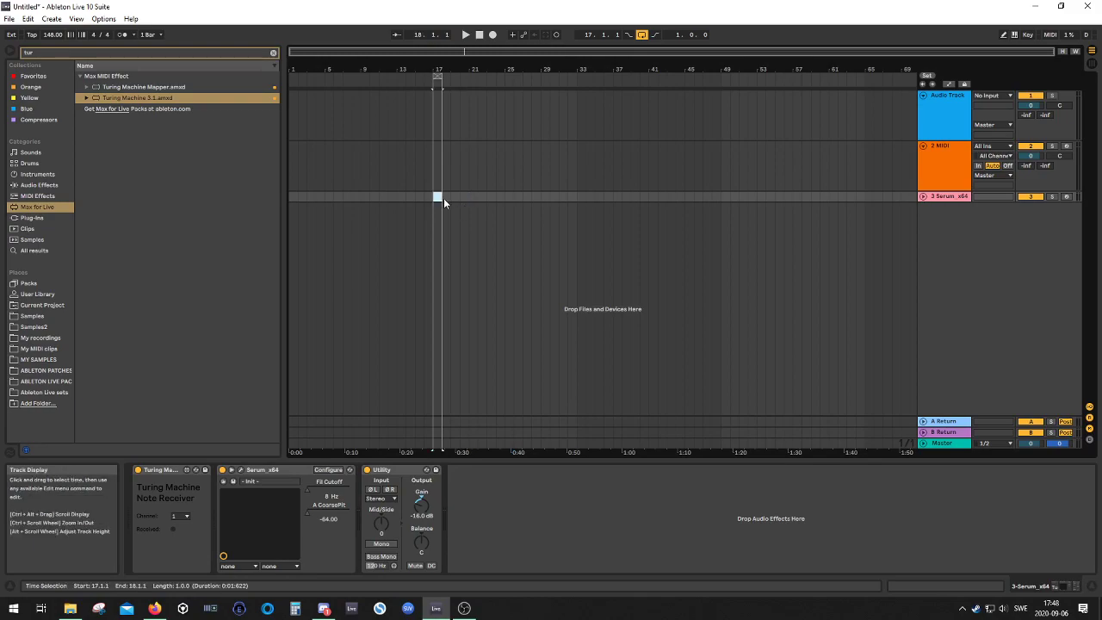
pyautogui.rightClick(439, 199)
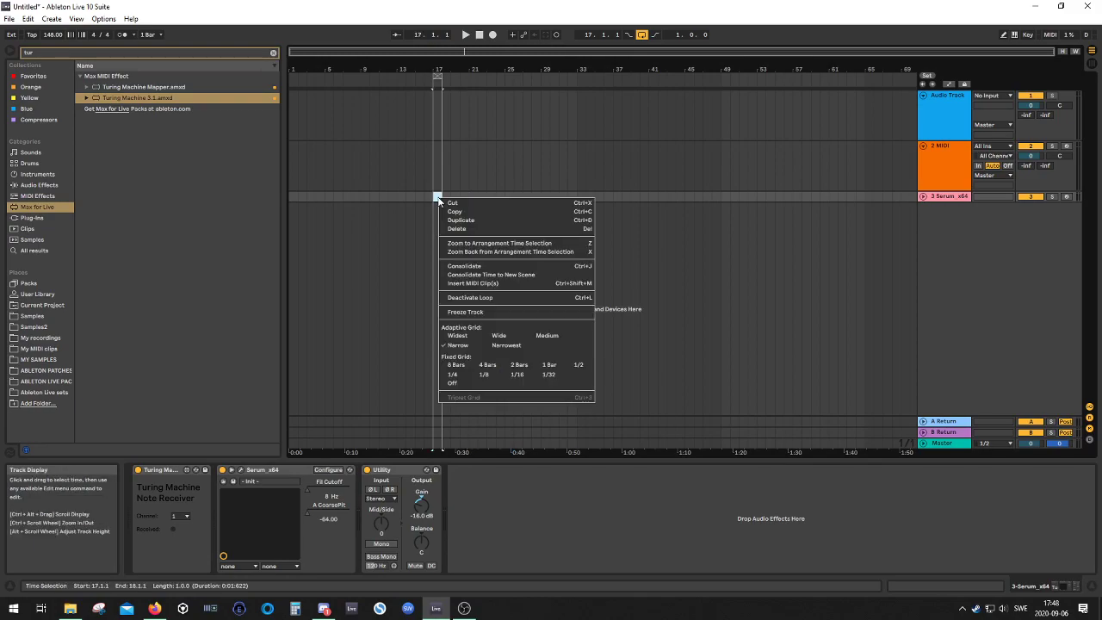
pyautogui.click(472, 282)
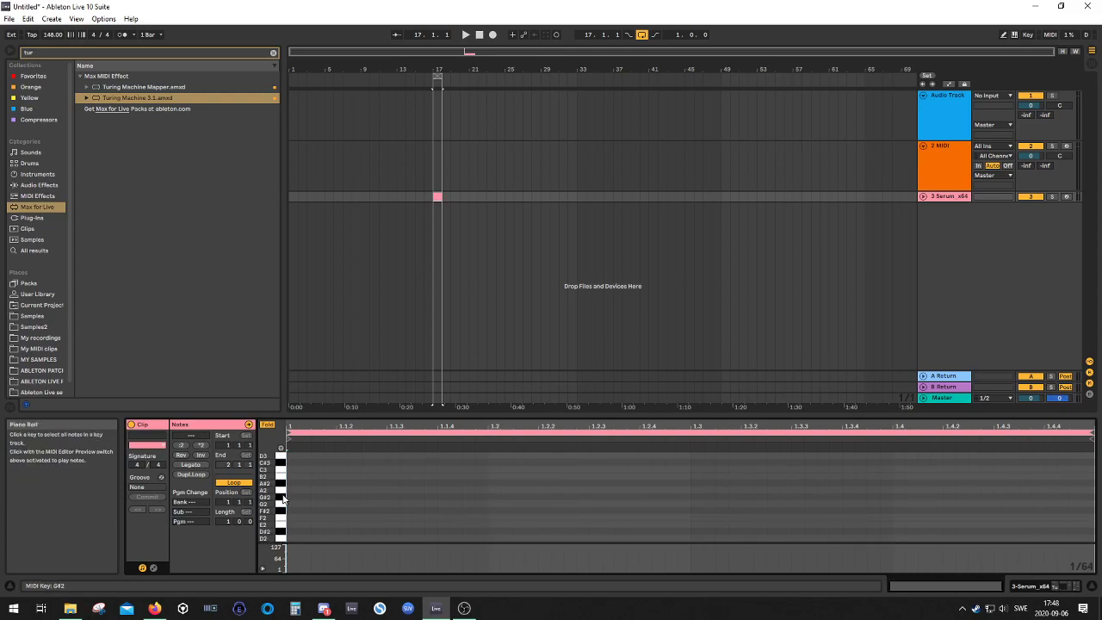
# - Draw an E3 note spanning almost the full length of the new one-bar clip
pyautogui.scroll(2, 284, 499)
pyautogui.doubleClick(295, 465)
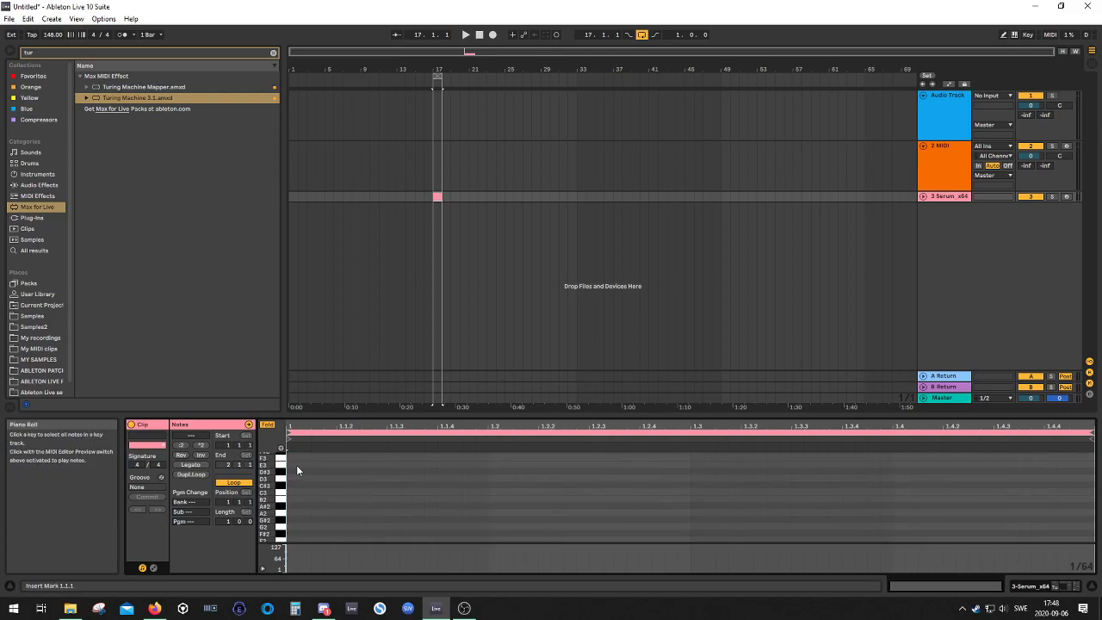
pyautogui.moveTo(296, 465); pyautogui.dragTo(1069, 479)
# - Play the loop and examine how the mapped parameters move on the Serum device and in its plug-in window
pyautogui.press('space')
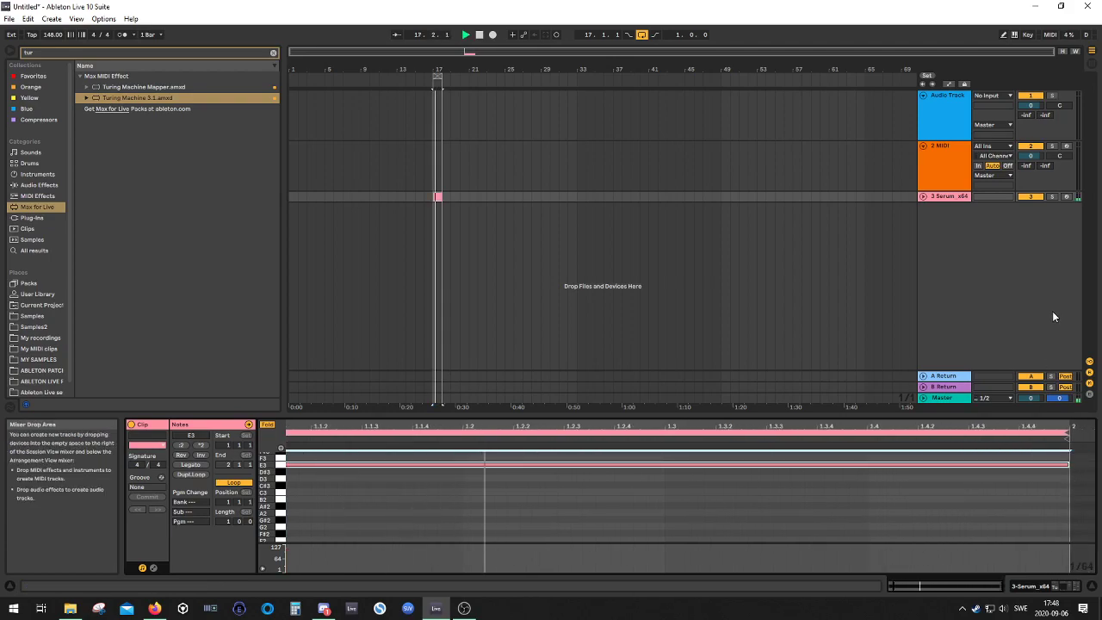
pyautogui.click(937, 197)
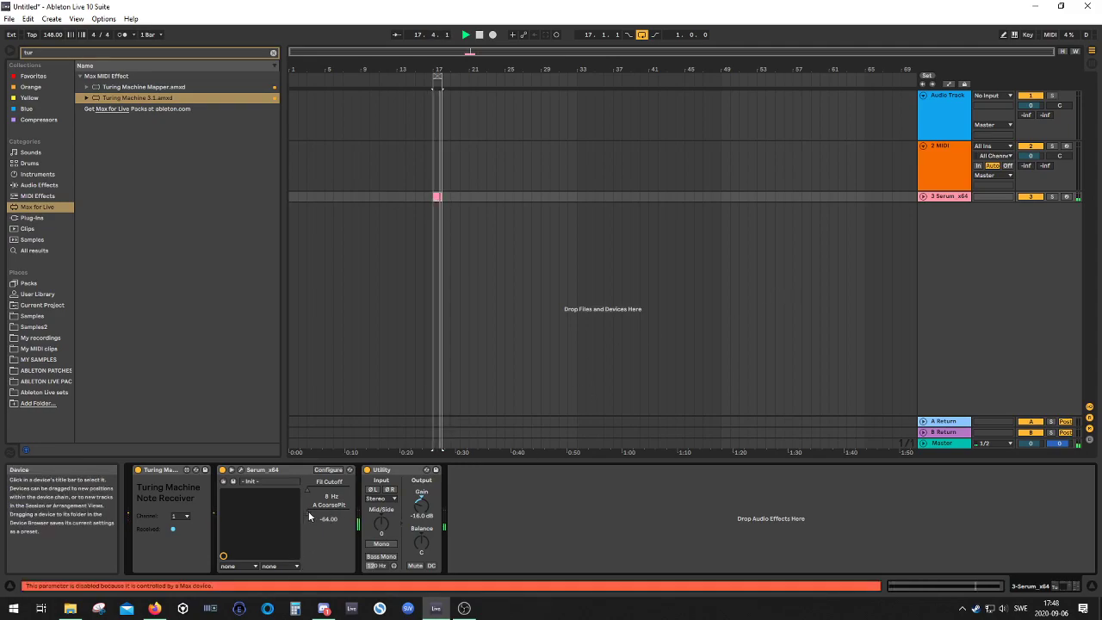
pyautogui.click(240, 469)
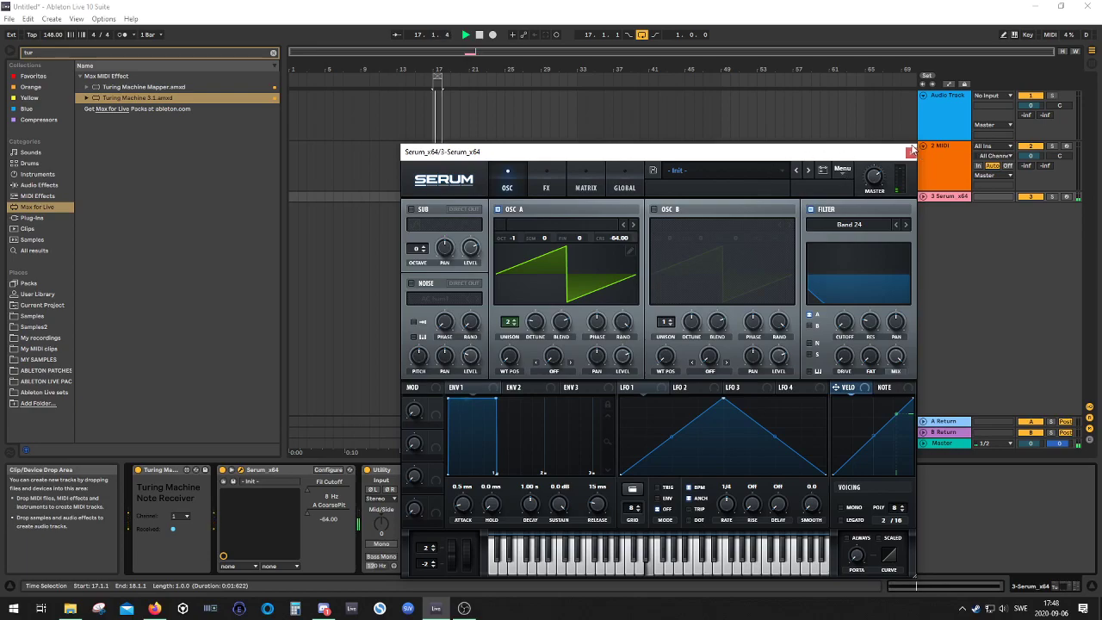
pyautogui.click(910, 152)
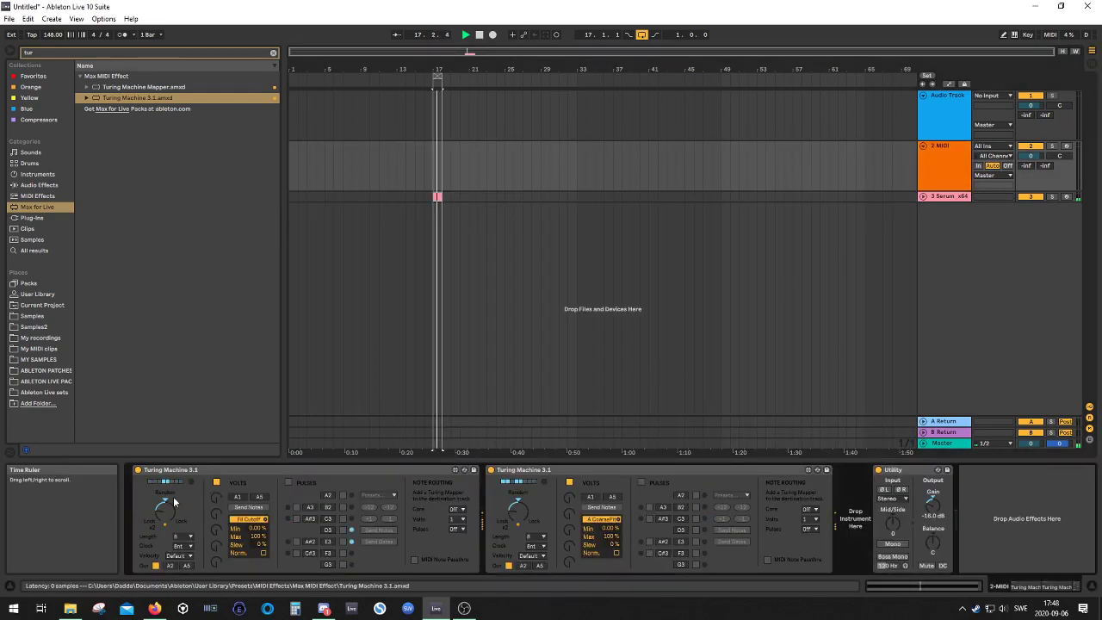
# - Set the Volts minimum to 24.4 % for the filter cutoff mapping and 17.3 % for the coarse pitch mapping
pyautogui.moveTo(246, 529); pyautogui.dragTo(246, 514)
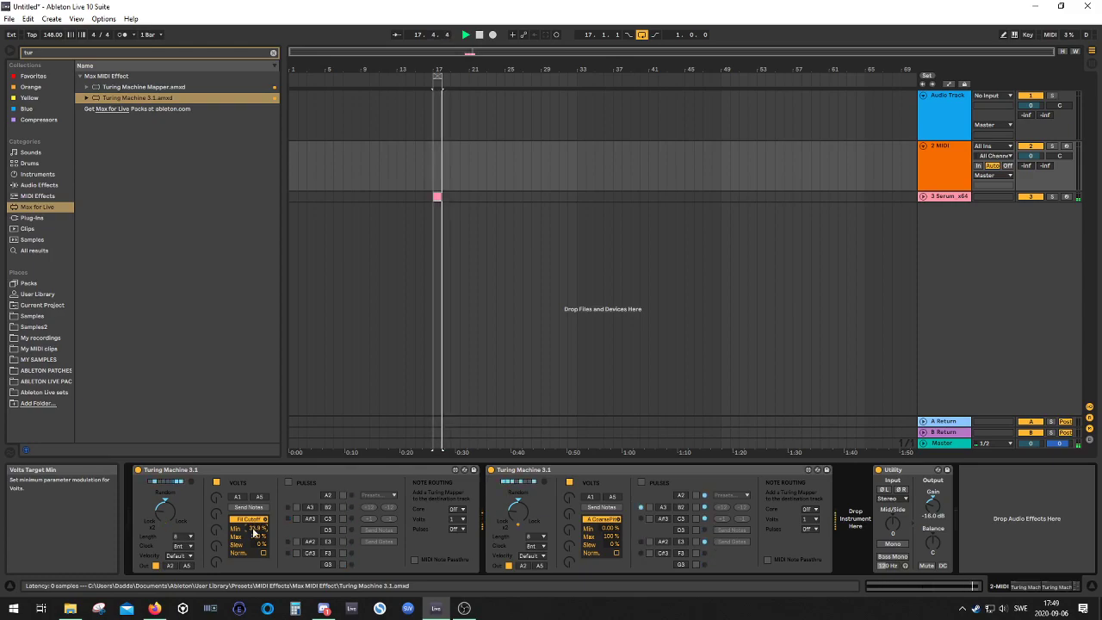
pyautogui.moveTo(602, 529)
pyautogui.mouseDown()
pyautogui.moveTo(603, 517)
pyautogui.moveTo(613, 546)
pyautogui.moveTo(613, 531)
pyautogui.mouseUp()
pyautogui.press('space')
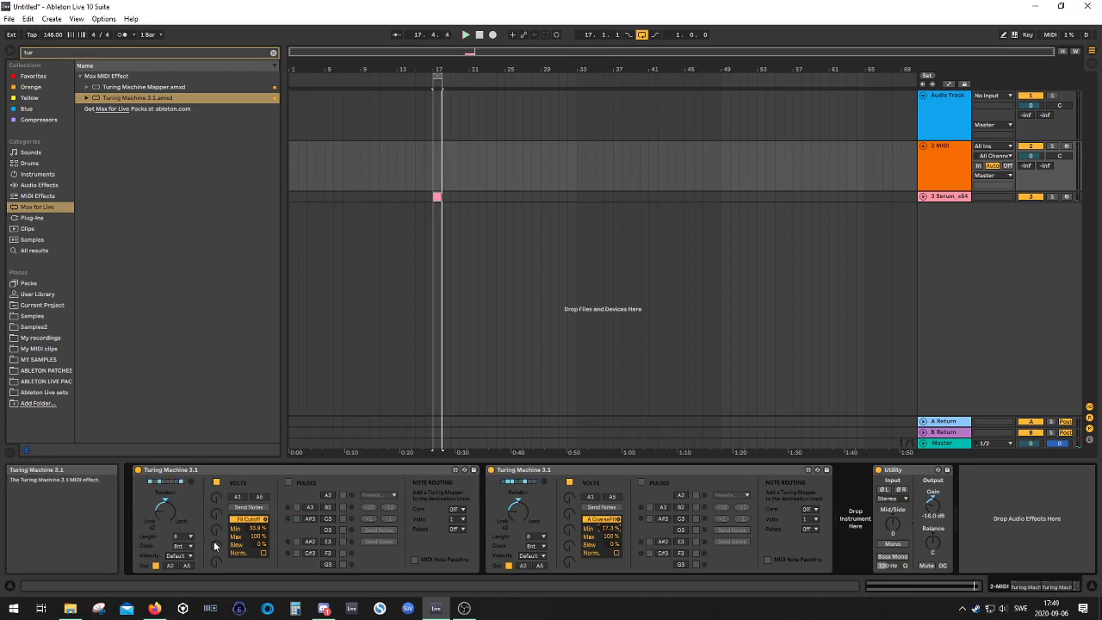
pyautogui.moveTo(256, 529); pyautogui.dragTo(257, 537)
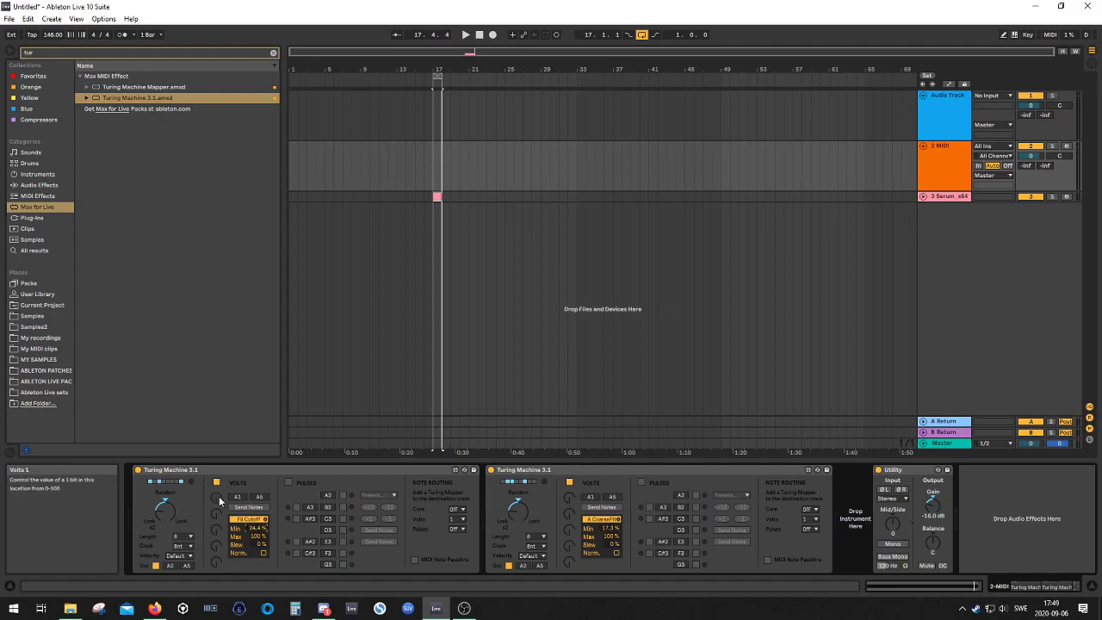
# - Raise the Volts knobs of both Turing Machines during playback and set the coarse pitch mapping's maximum to 80.3 %
pyautogui.press('space')
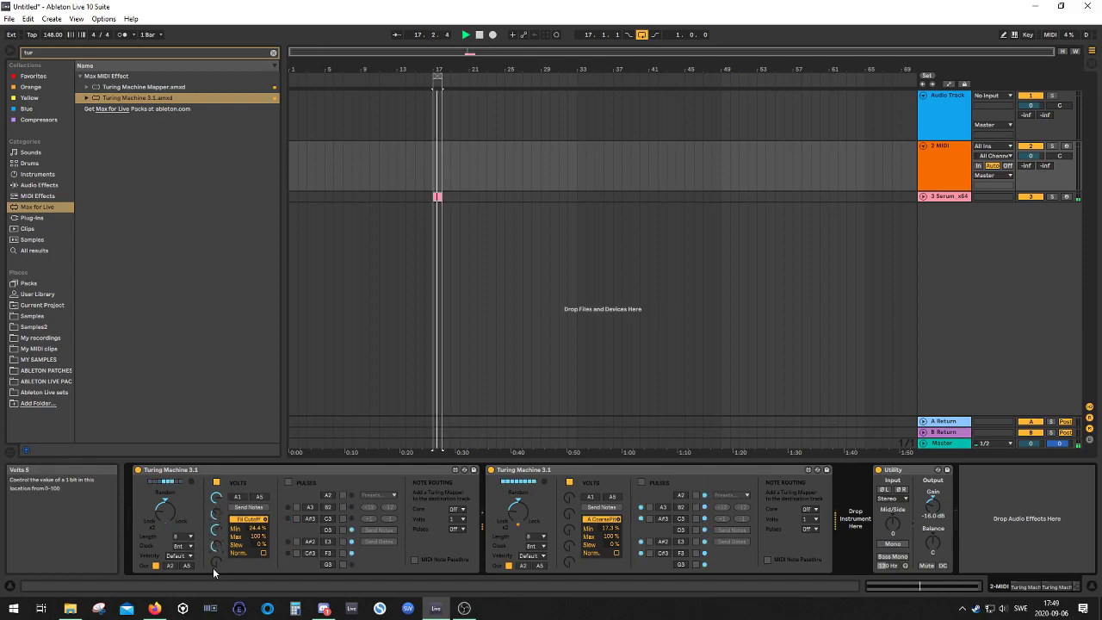
pyautogui.moveTo(215, 563); pyautogui.dragTo(214, 529)
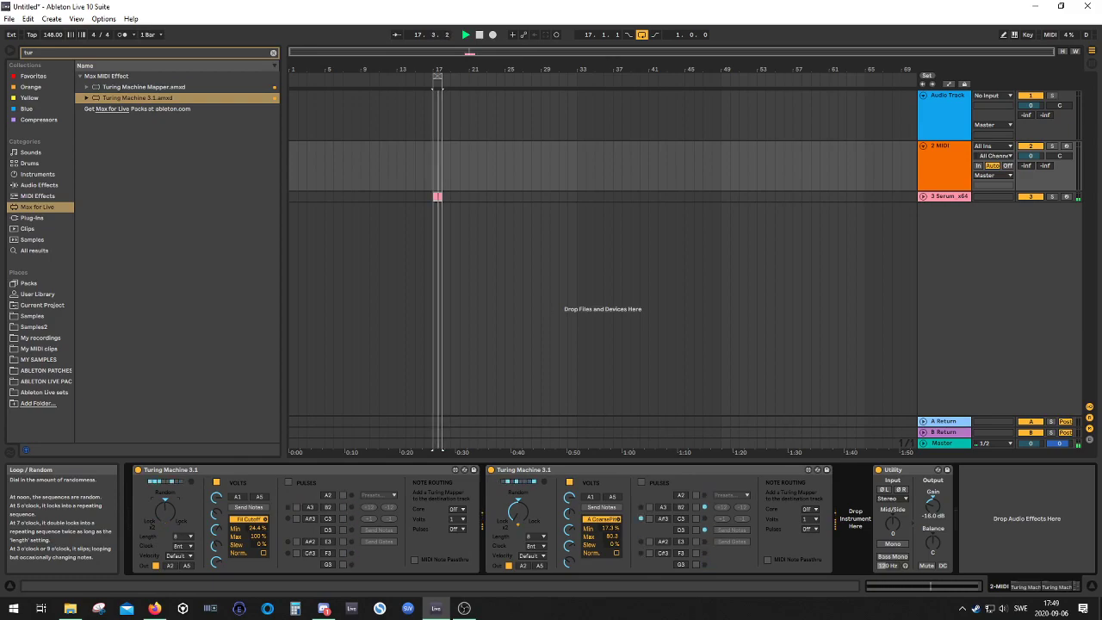
pyautogui.press('space')
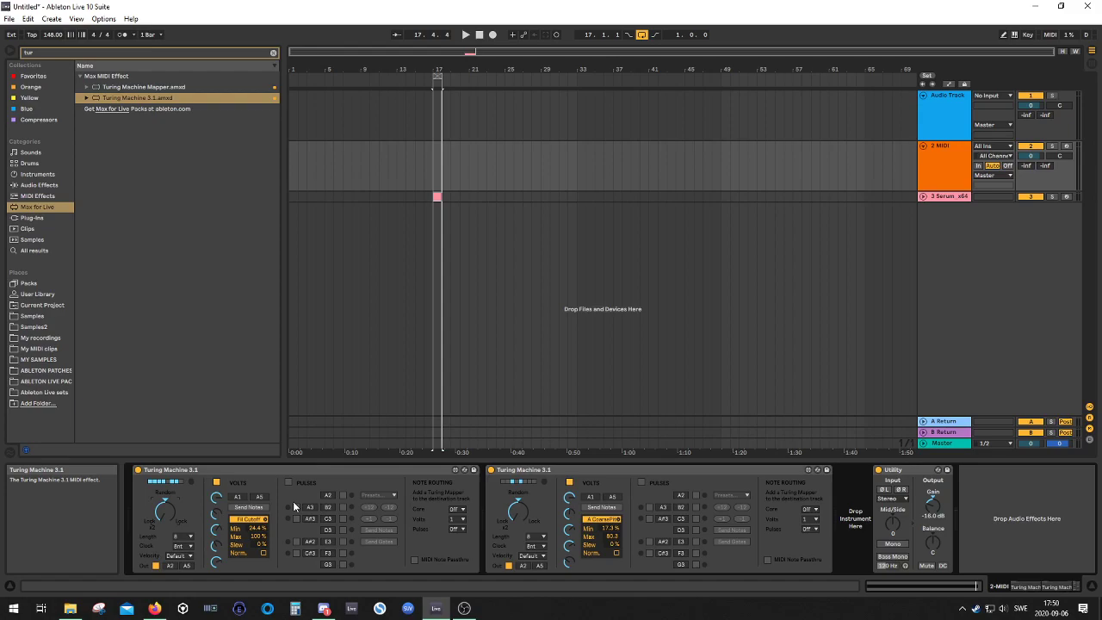
pyautogui.press('space')
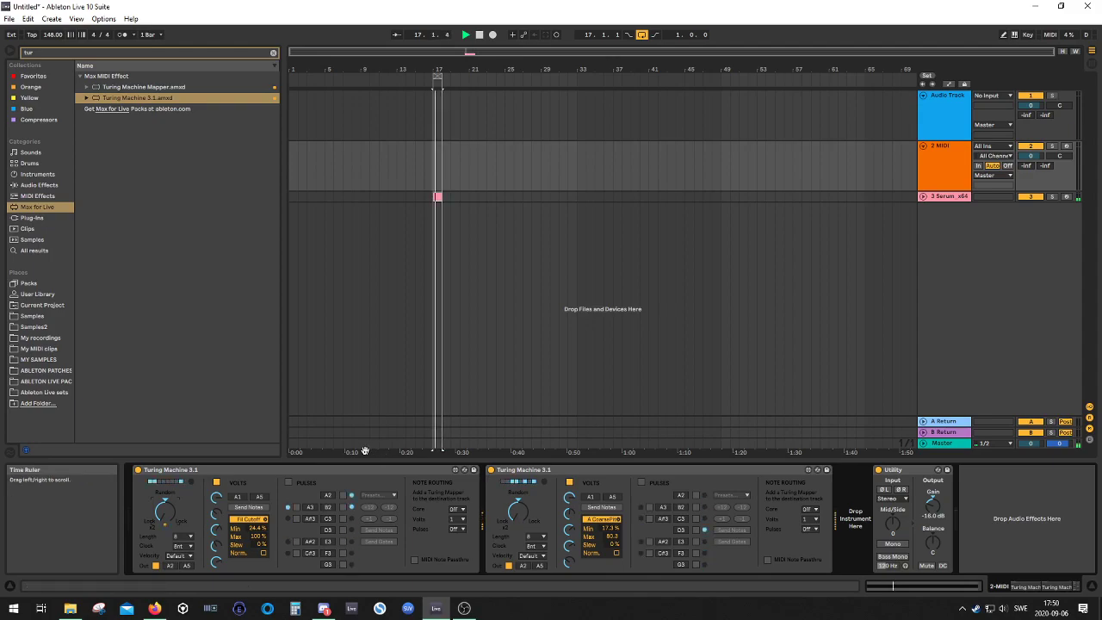
# - Enable Serum's Distortion effect on the third track, choose the Diode 1 mode and reduce its output level
pyautogui.press('Down')
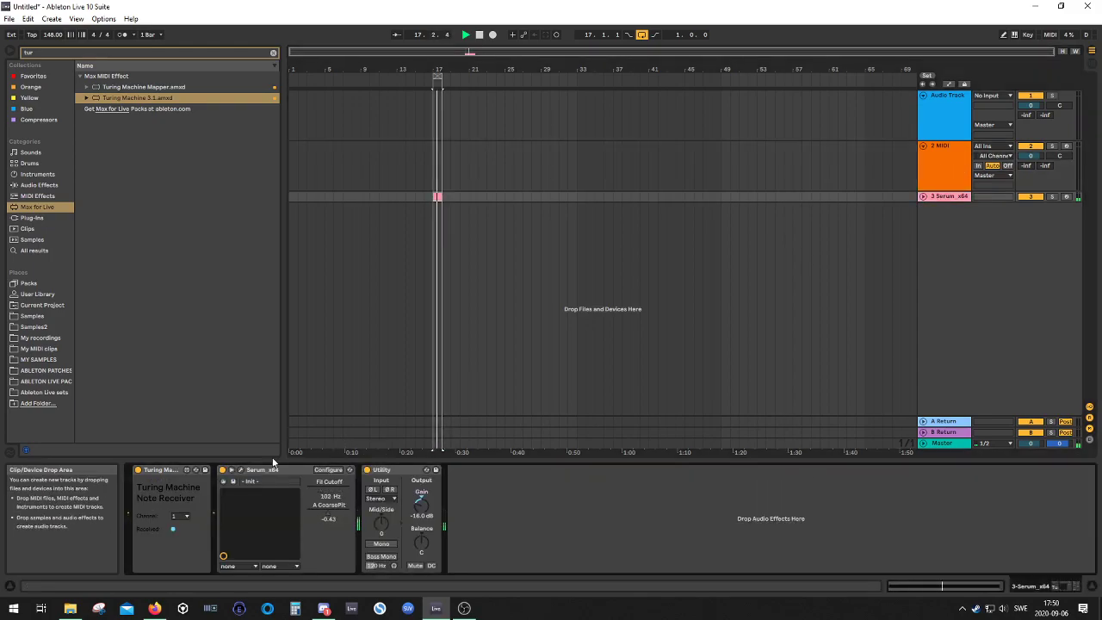
pyautogui.click(240, 469)
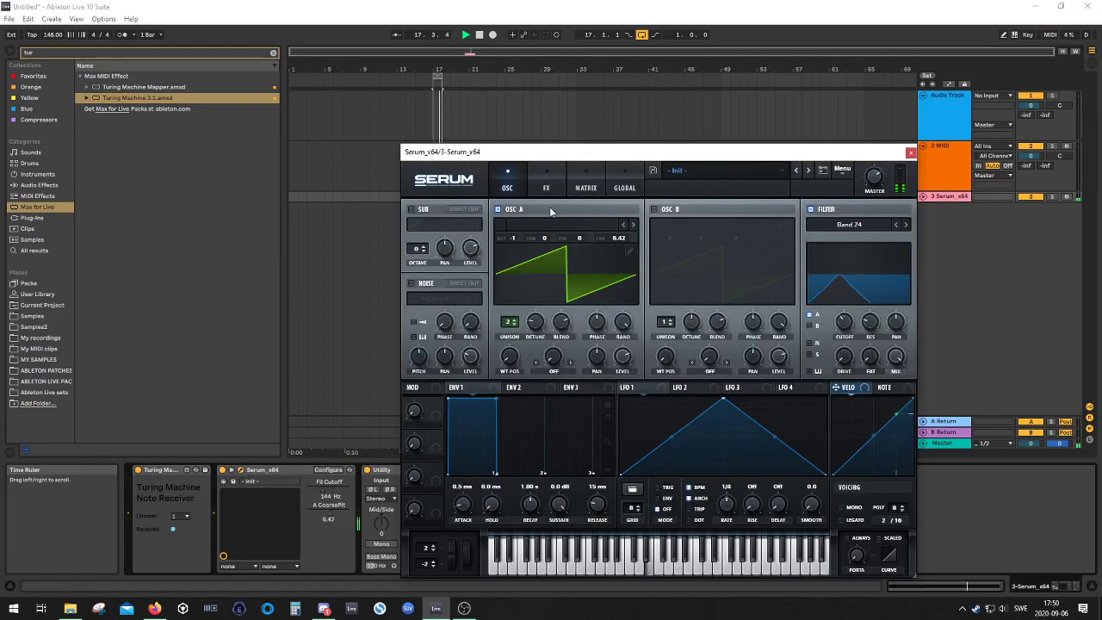
pyautogui.click(551, 177)
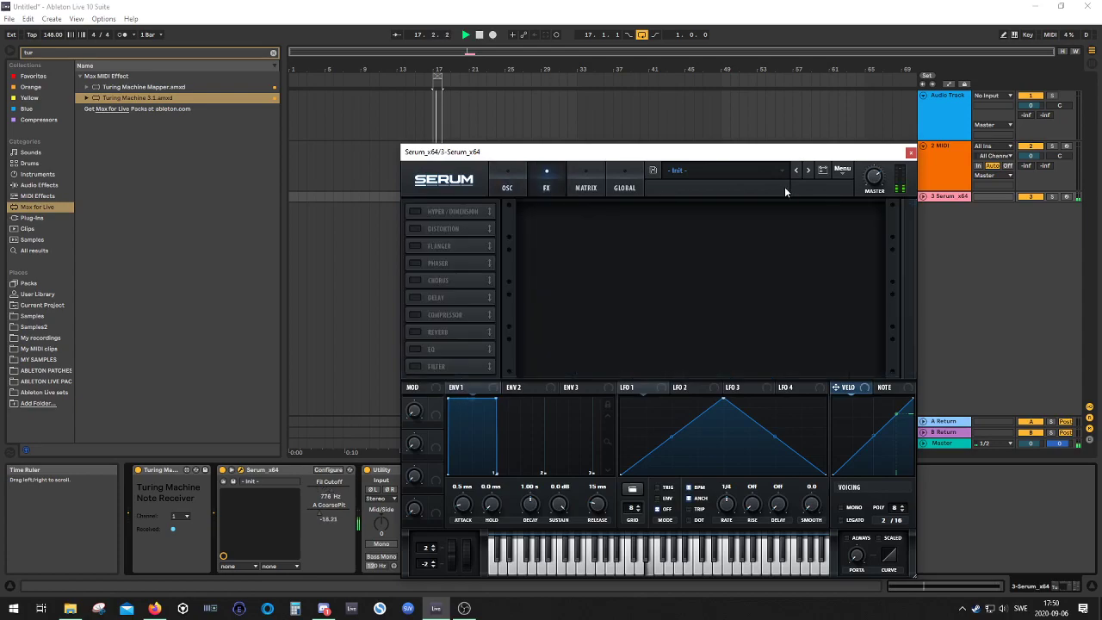
pyautogui.click(415, 229)
pyautogui.click(632, 221)
pyautogui.click(633, 221)
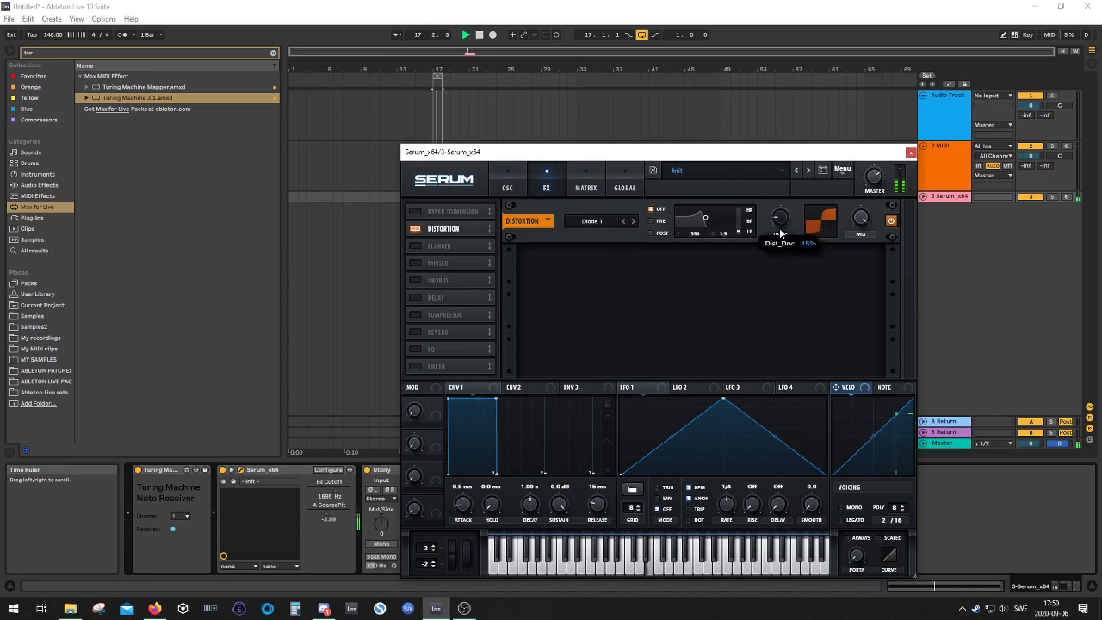
pyautogui.moveTo(860, 221); pyautogui.dragTo(858, 287)
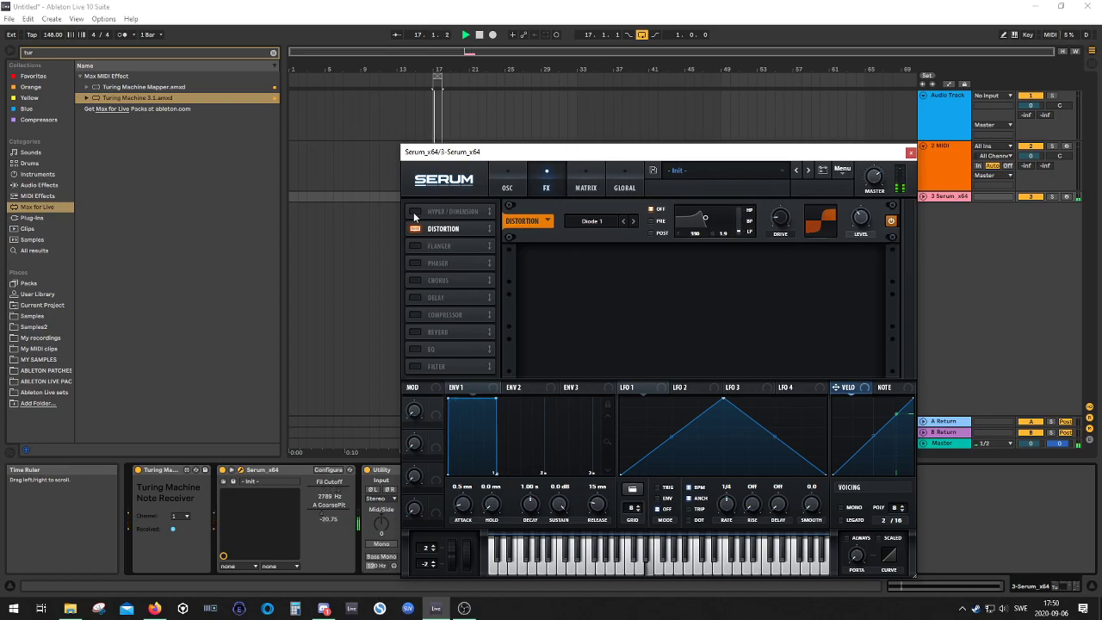
# - Assign Macro 1 to modulate Serum's filter cutoff and restart playback
pyautogui.click(513, 188)
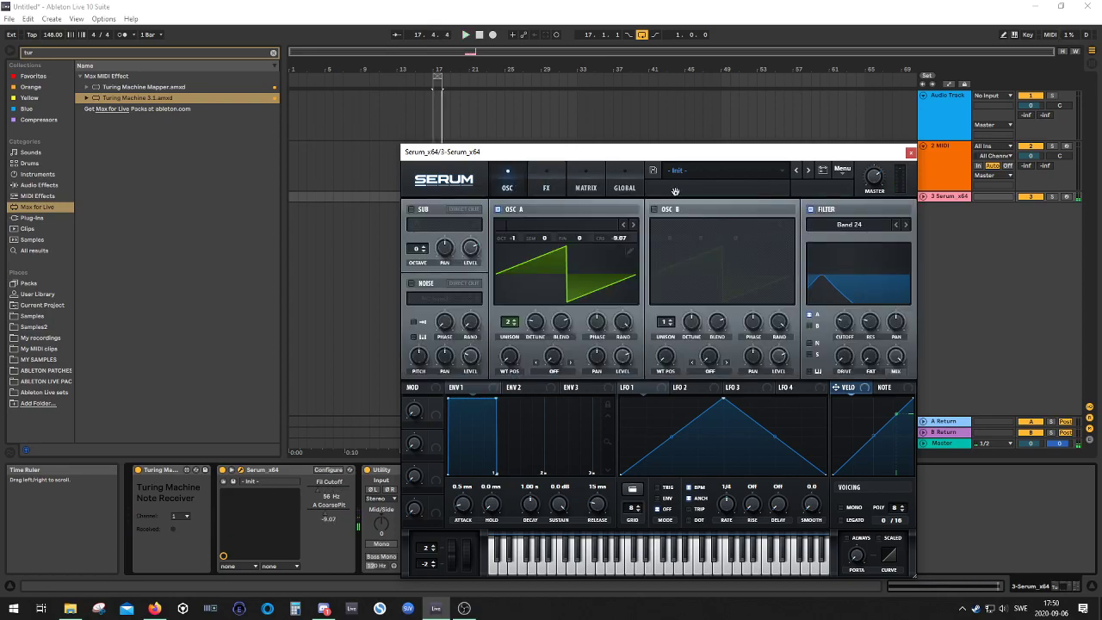
pyautogui.moveTo(440, 404); pyautogui.dragTo(844, 322)
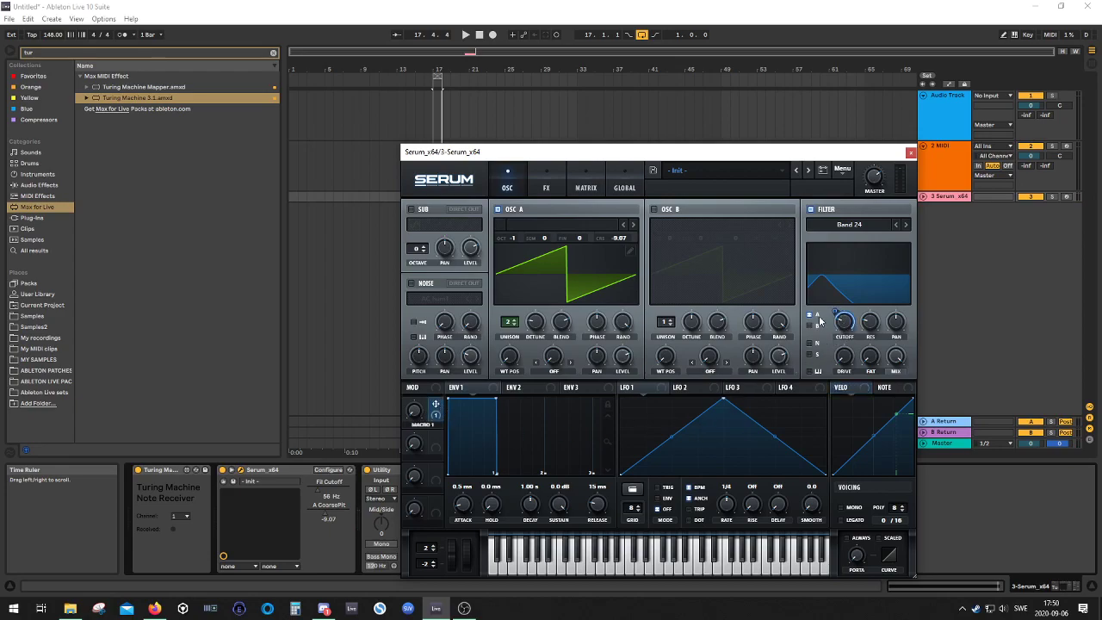
pyautogui.press('space')
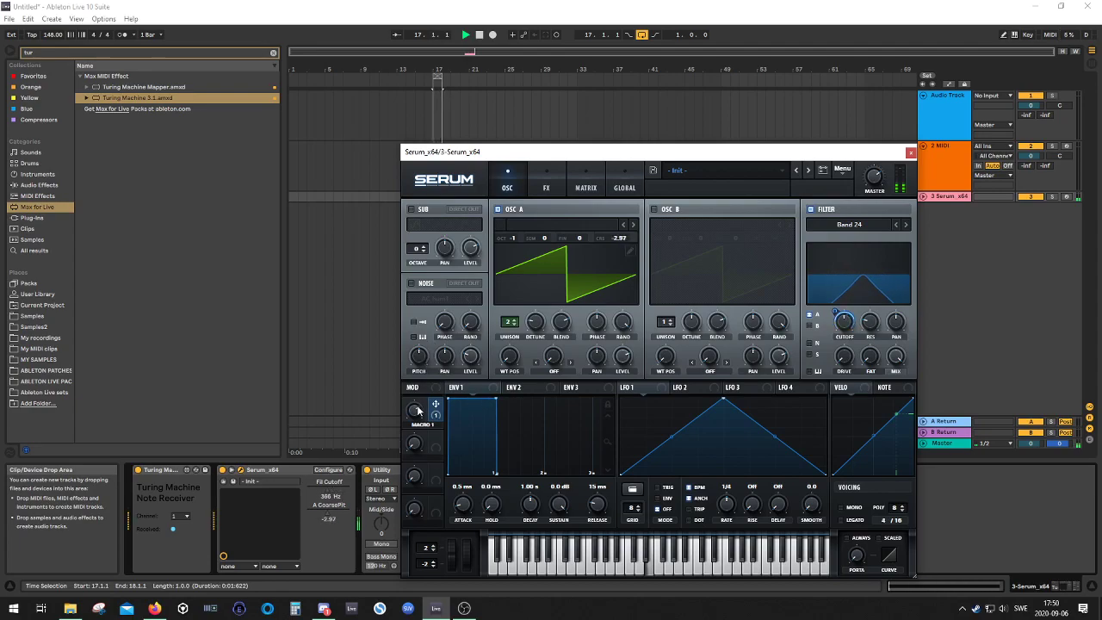
# - Readjust the Distortion effect's output level and switch that knob back to controlling the mix
pyautogui.click(546, 185)
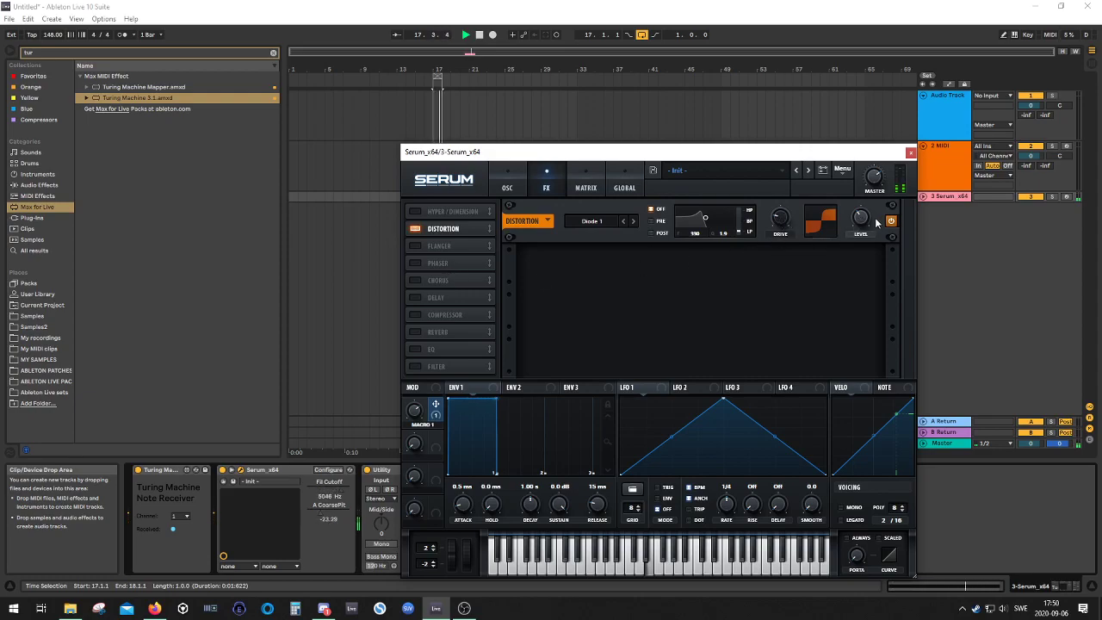
pyautogui.moveTo(864, 217)
pyautogui.moveTo(864, 217); pyautogui.dragTo(867, 215)
pyautogui.click(862, 237)
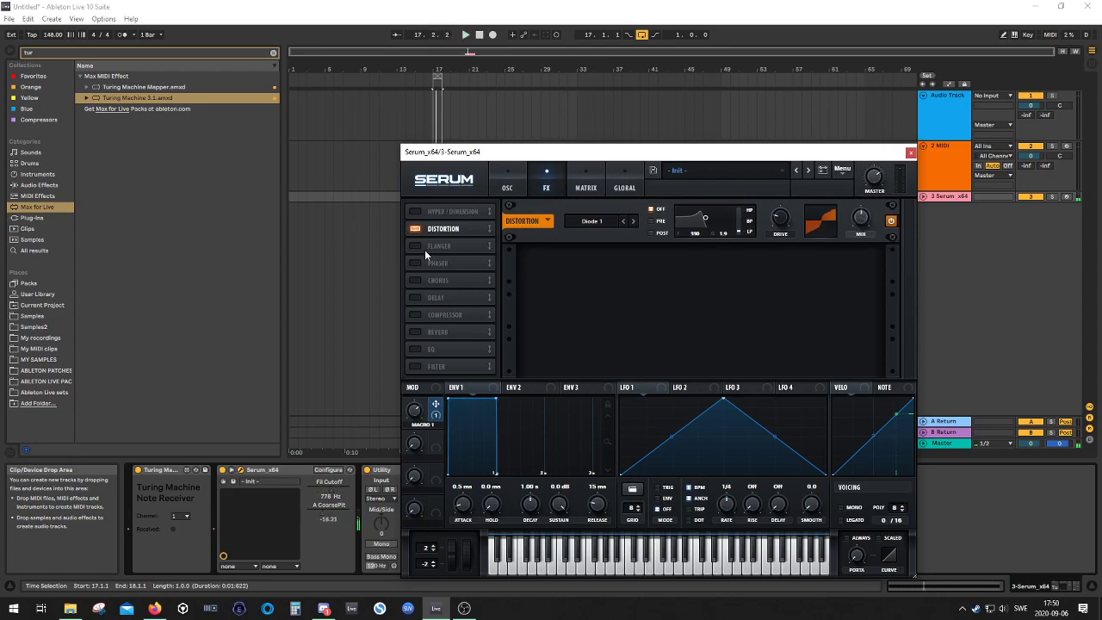
# - Enable Serum's Delay, Reverb and EQ effects, and move the EQ directly after the Distortion
pyautogui.click(416, 297)
pyautogui.click(416, 332)
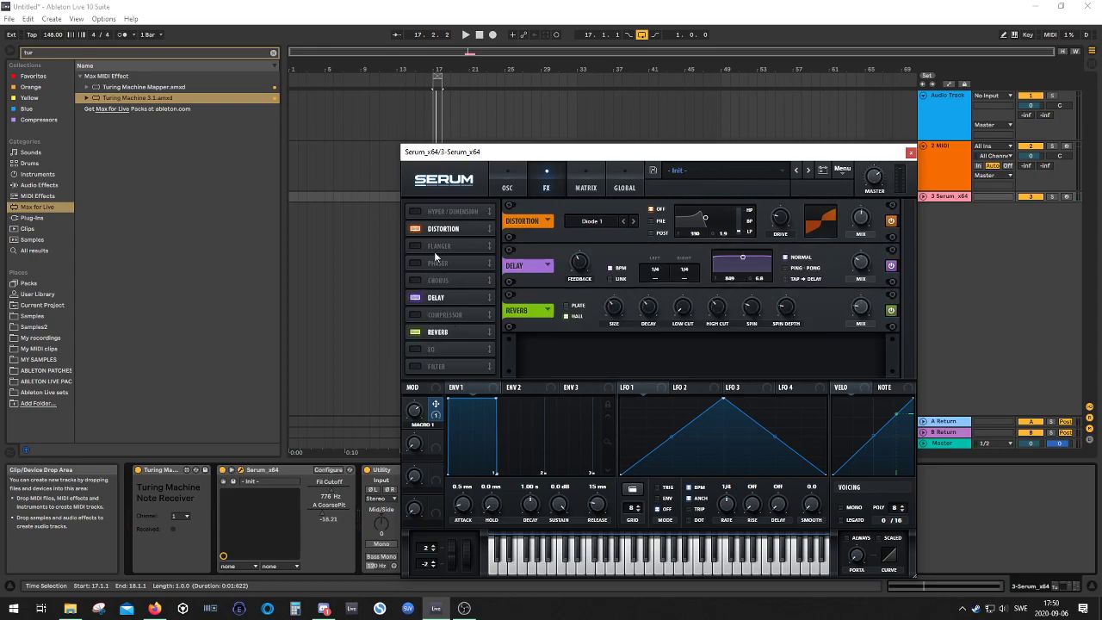
pyautogui.click(417, 348)
pyautogui.moveTo(445, 351); pyautogui.dragTo(449, 246)
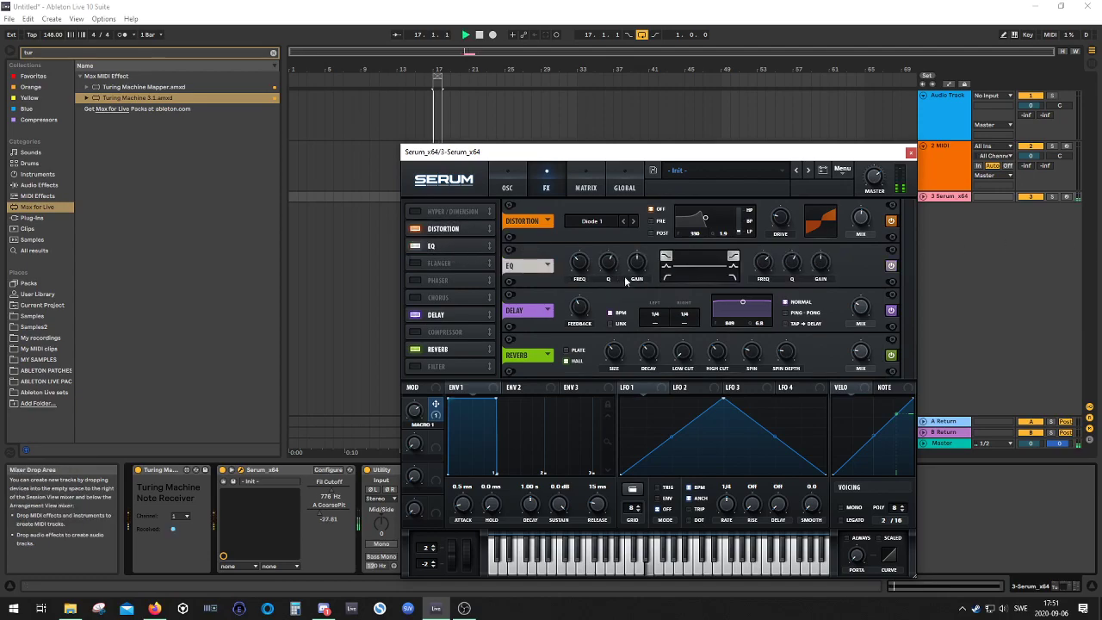
# - Cut the lows with the EQ's low band, and set the Delay to 1/8 times with its filter at 1095 and 0.8
pyautogui.moveTo(610, 265); pyautogui.dragTo(663, 327)
pyautogui.moveTo(743, 303); pyautogui.dragTo(749, 317)
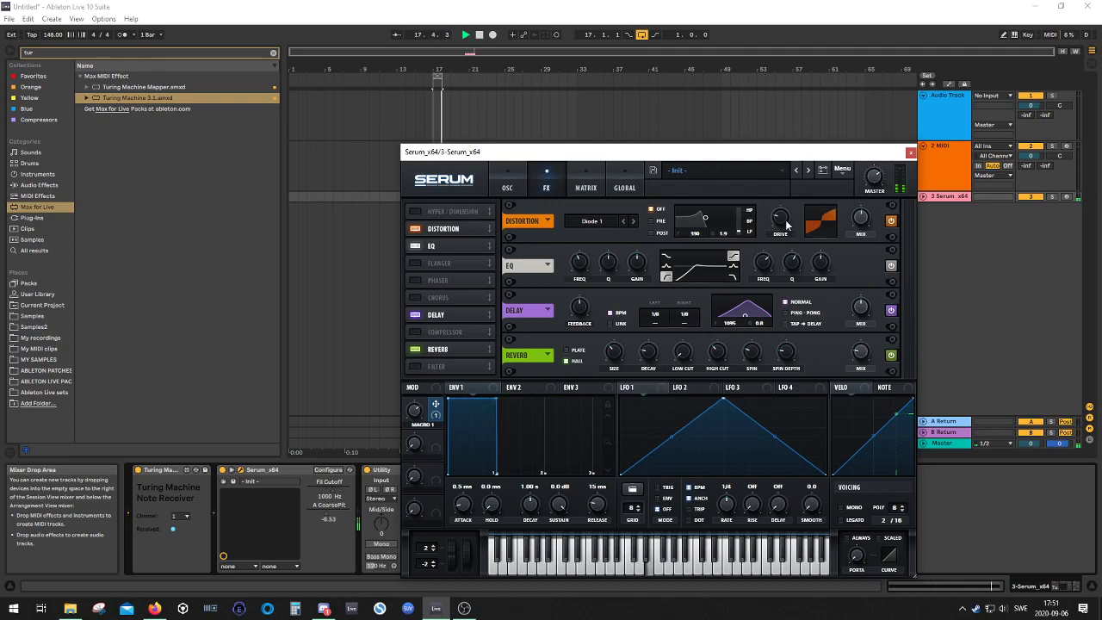
# - Enable Serum's Hyper/Dimension effect, place it directly after the Distortion, and restart playback with the oscillator page showing
pyautogui.click(434, 212)
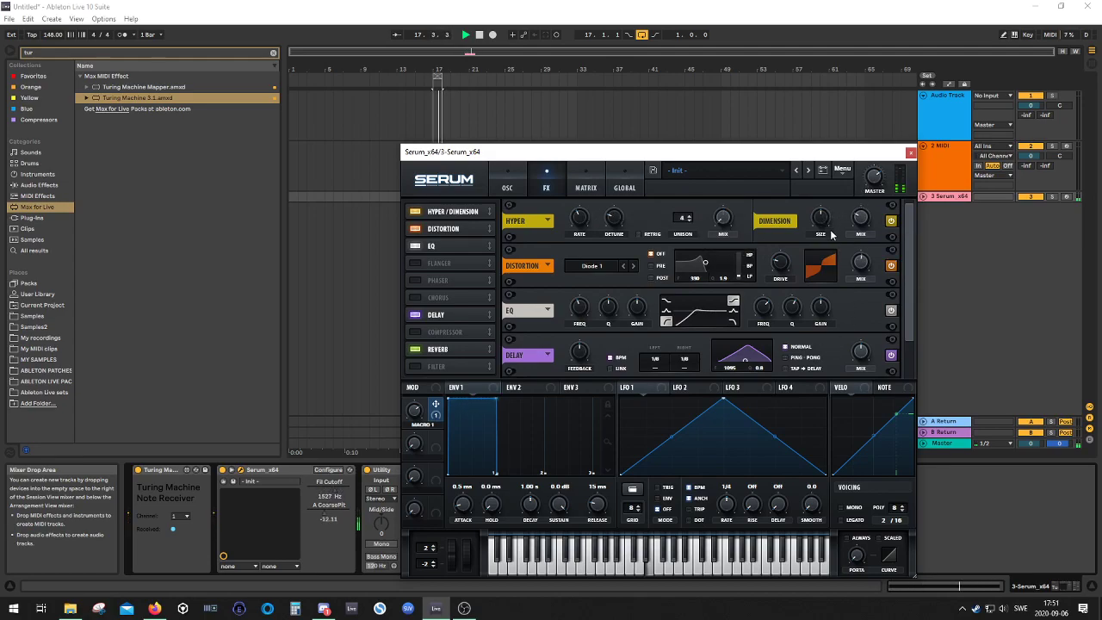
pyautogui.moveTo(473, 229); pyautogui.dragTo(452, 214)
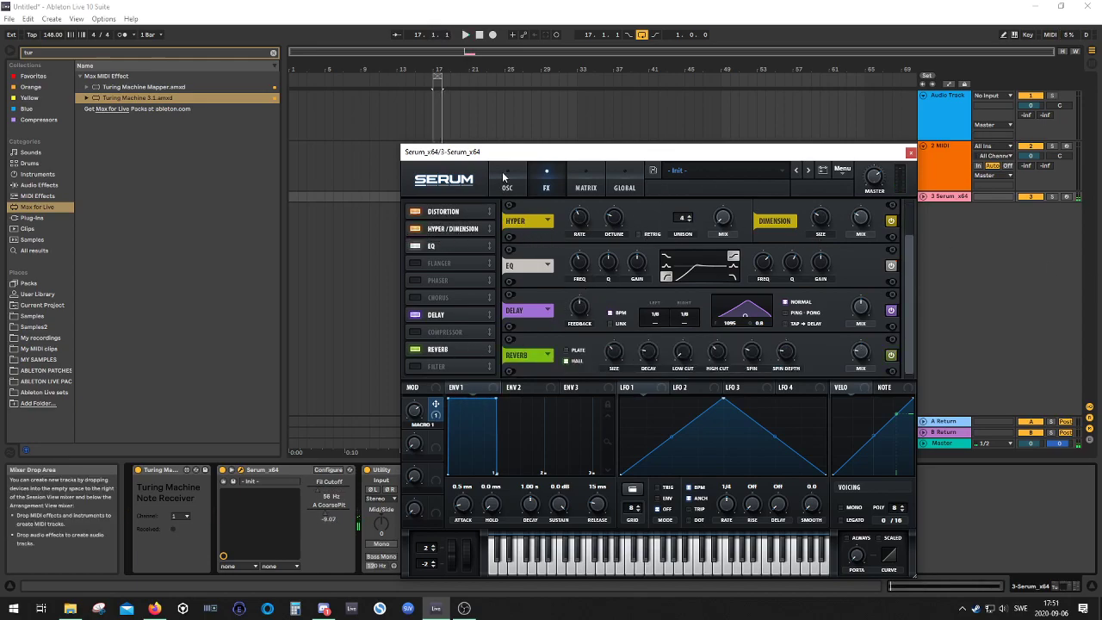
pyautogui.click(505, 179)
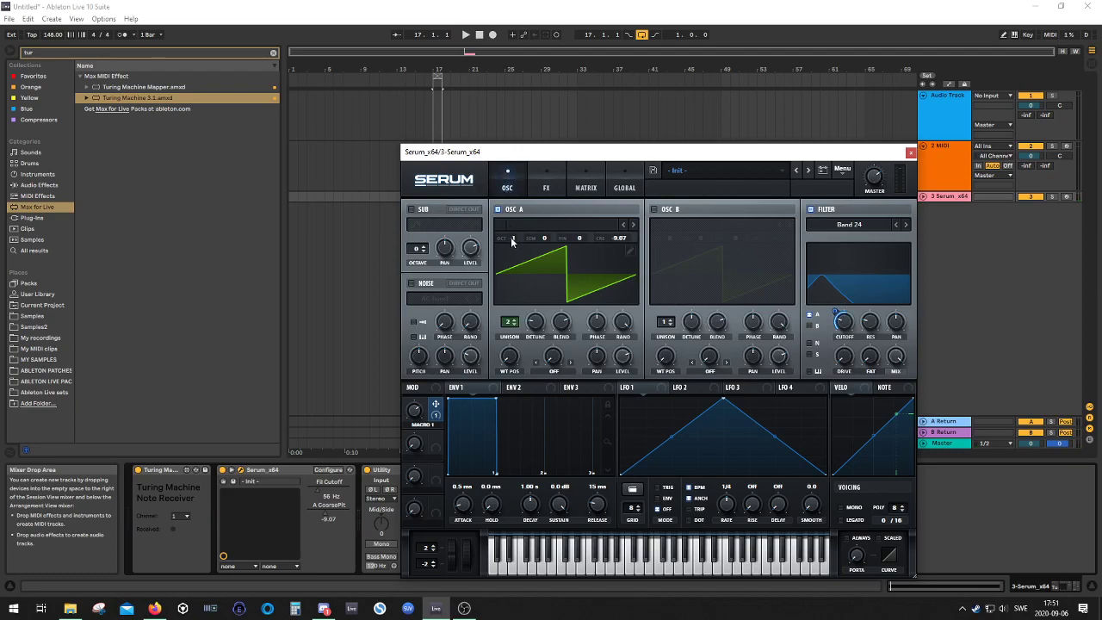
pyautogui.moveTo(513, 234)
pyautogui.press('space')
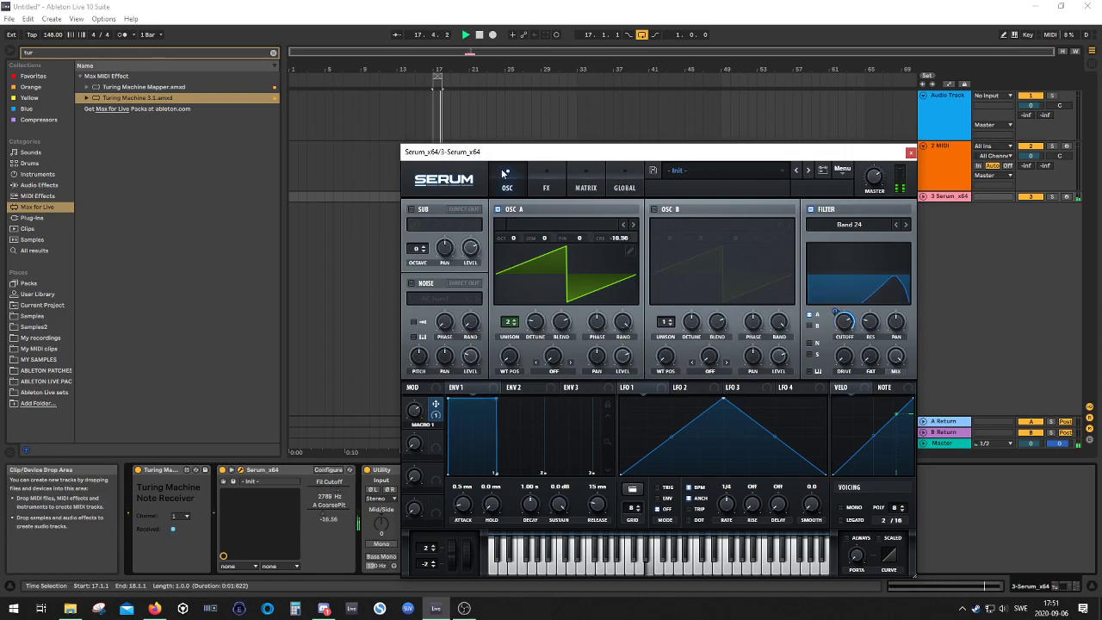
# - Set the first Turing Machine on the 2 MIDI track to a length of 4 and a clock of 16n, and play the result
pyautogui.moveTo(508, 153); pyautogui.dragTo(707, 171)
pyautogui.press('space')
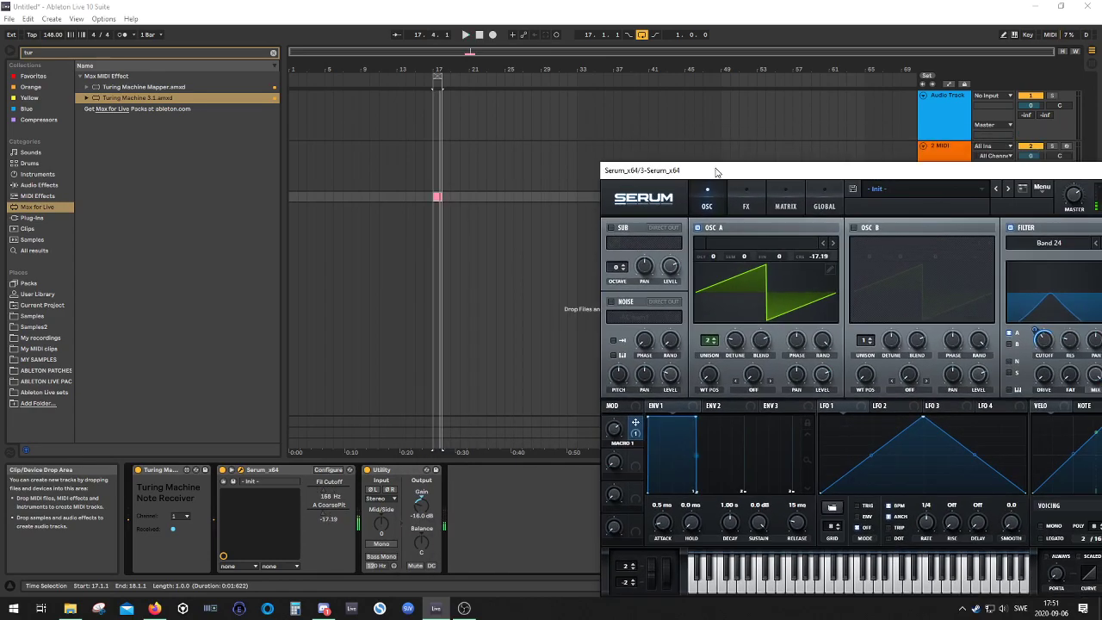
pyautogui.click(945, 155)
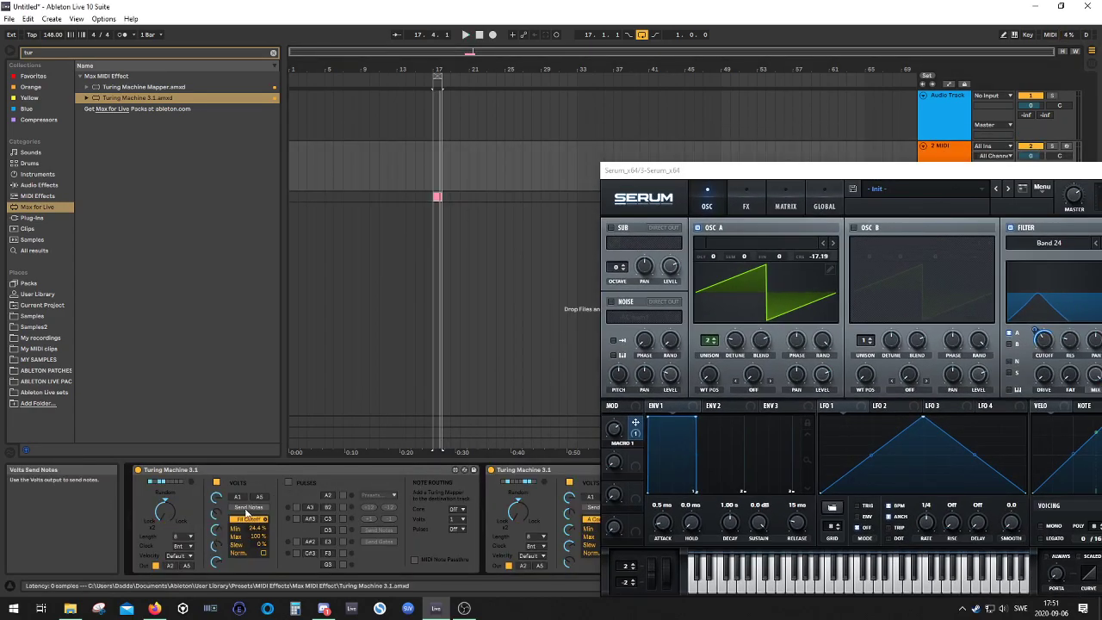
pyautogui.click(187, 540)
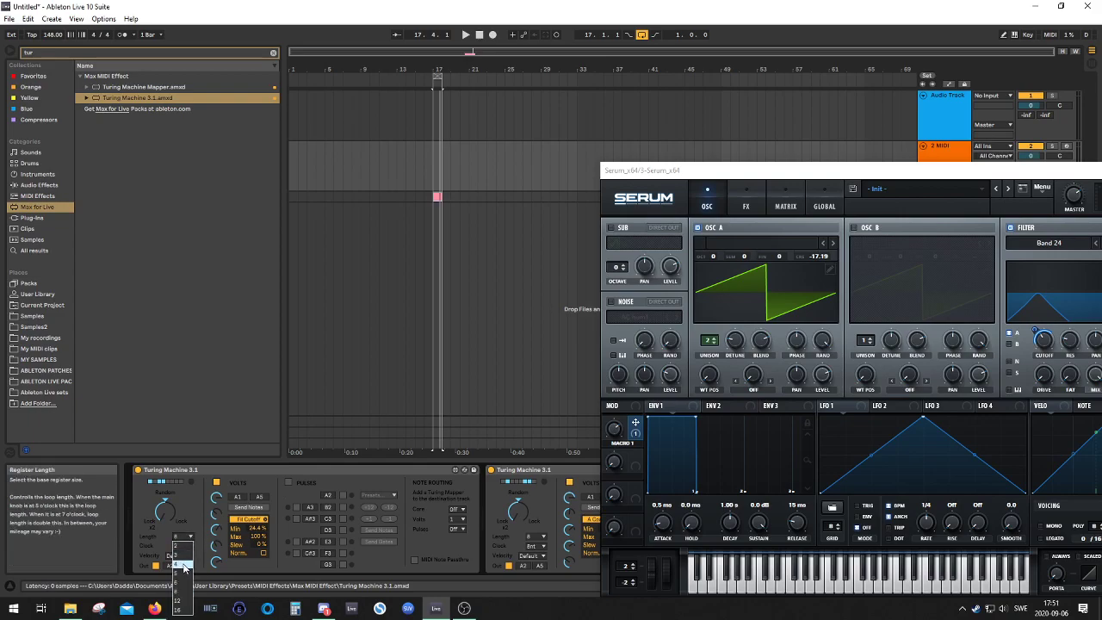
pyautogui.click(183, 566)
pyautogui.click(182, 546)
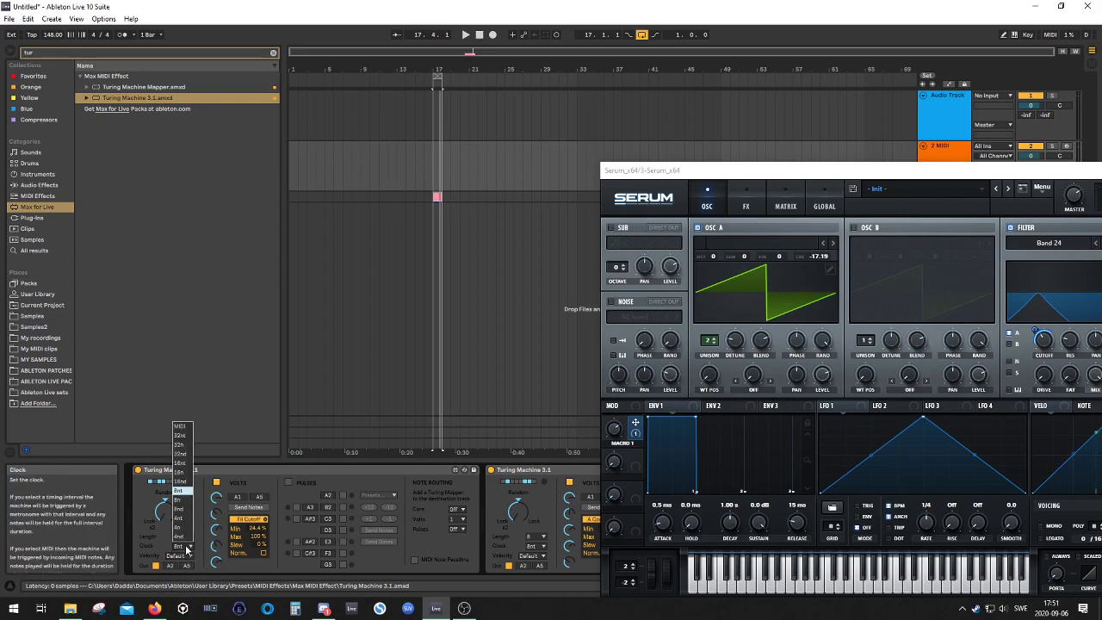
pyautogui.click(186, 476)
pyautogui.press('space')
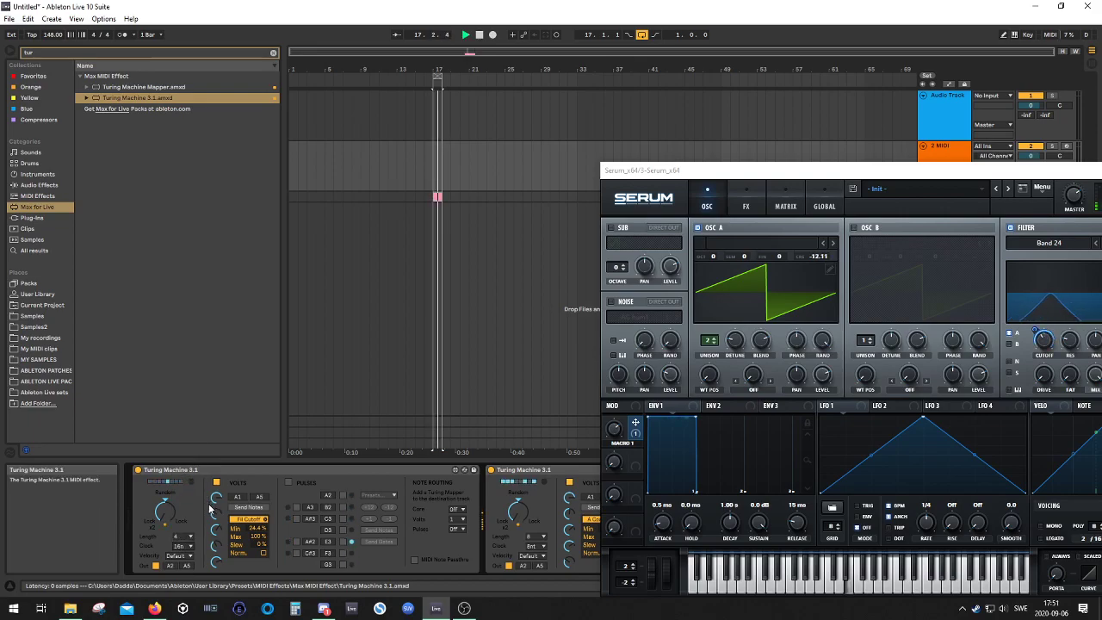
# - Set the second Turing Machine's length to 4 and its clock to 16n
pyautogui.click(536, 536)
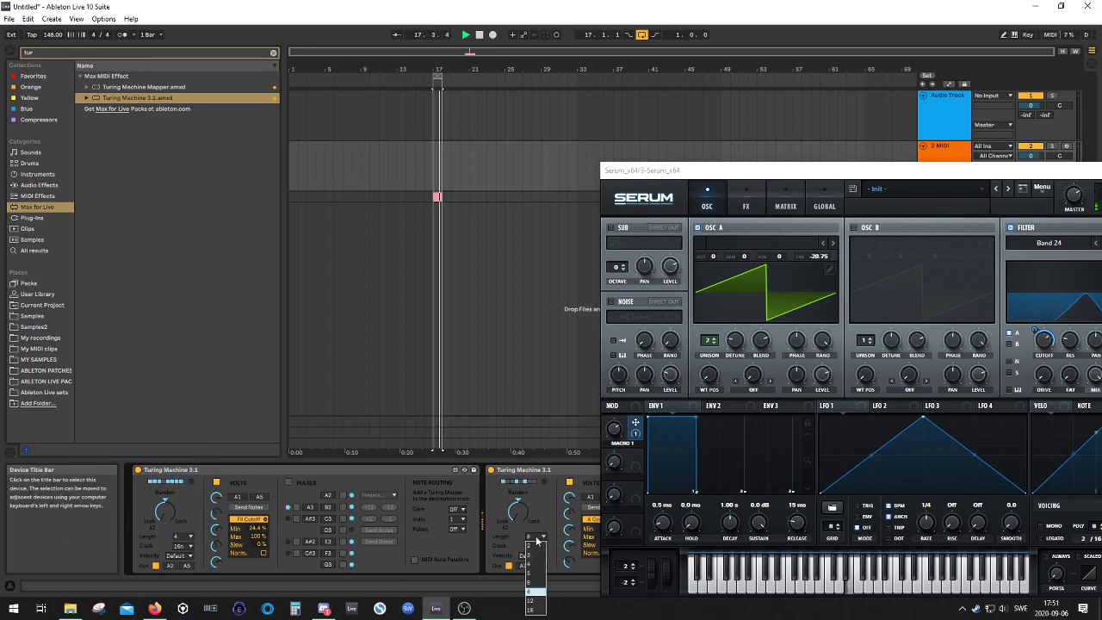
pyautogui.click(536, 582)
pyautogui.click(535, 547)
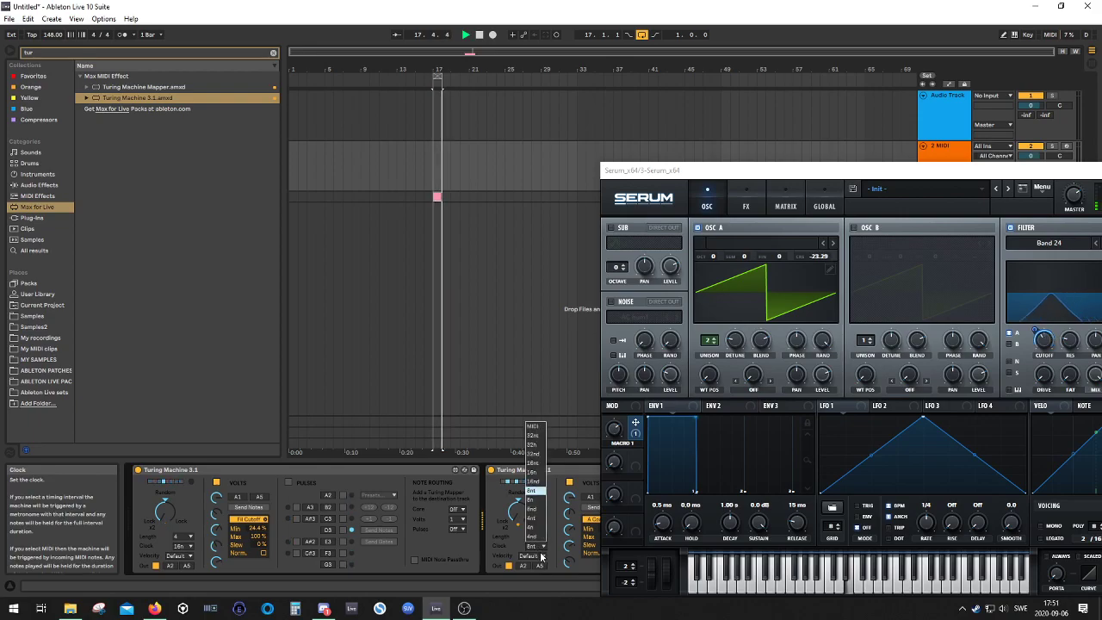
pyautogui.click(544, 473)
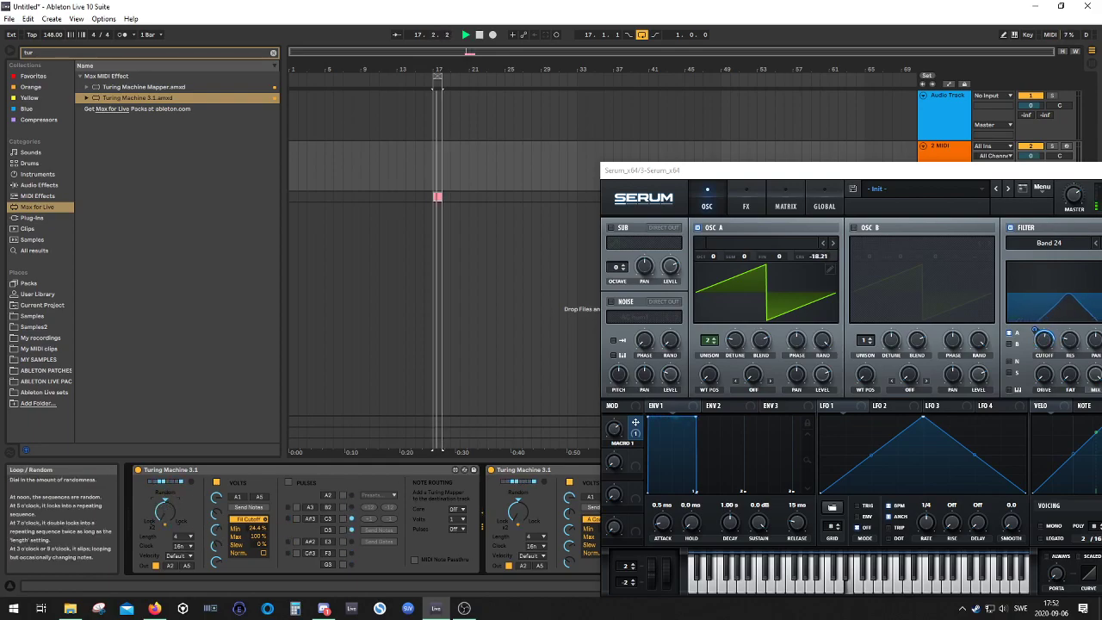
# - Set the length of both Turing Machines to 8
pyautogui.click(183, 537)
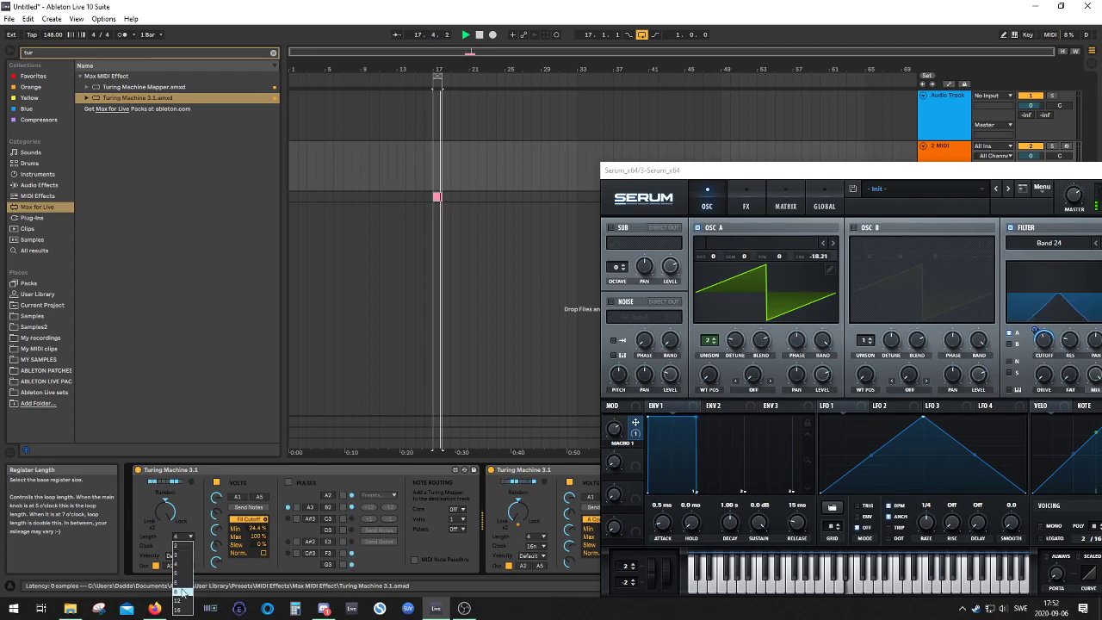
pyautogui.click(182, 590)
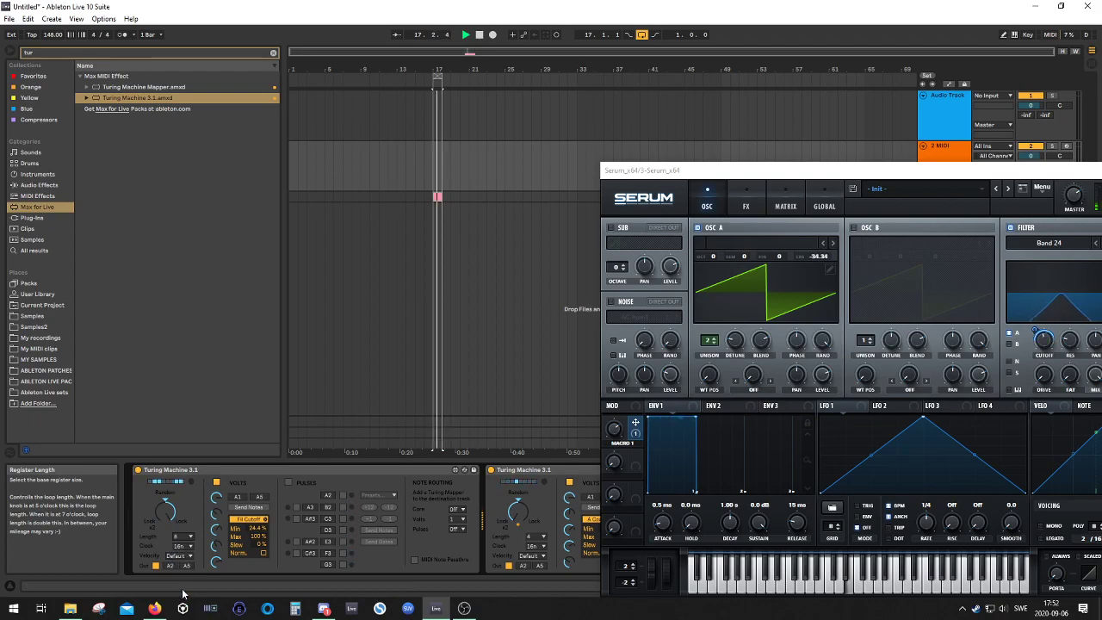
pyautogui.click(533, 536)
pyautogui.click(535, 593)
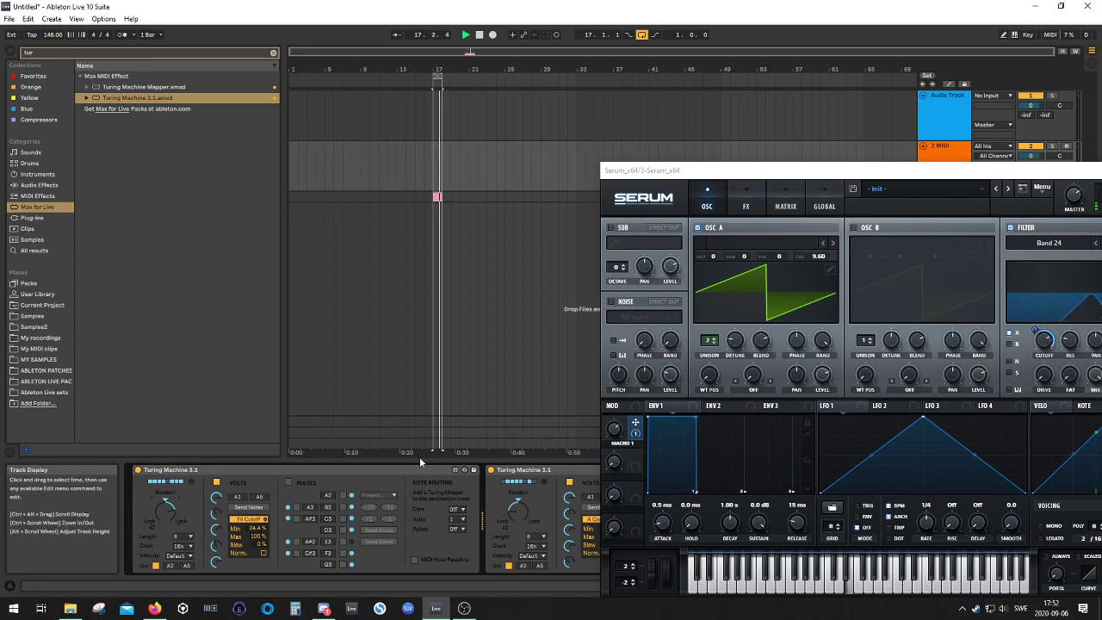
# - Adjust Serum's Macro 1 and switch the Delay to dotted 1/8 times in Ping-Pong mode
pyautogui.moveTo(613, 427); pyautogui.dragTo(615, 454)
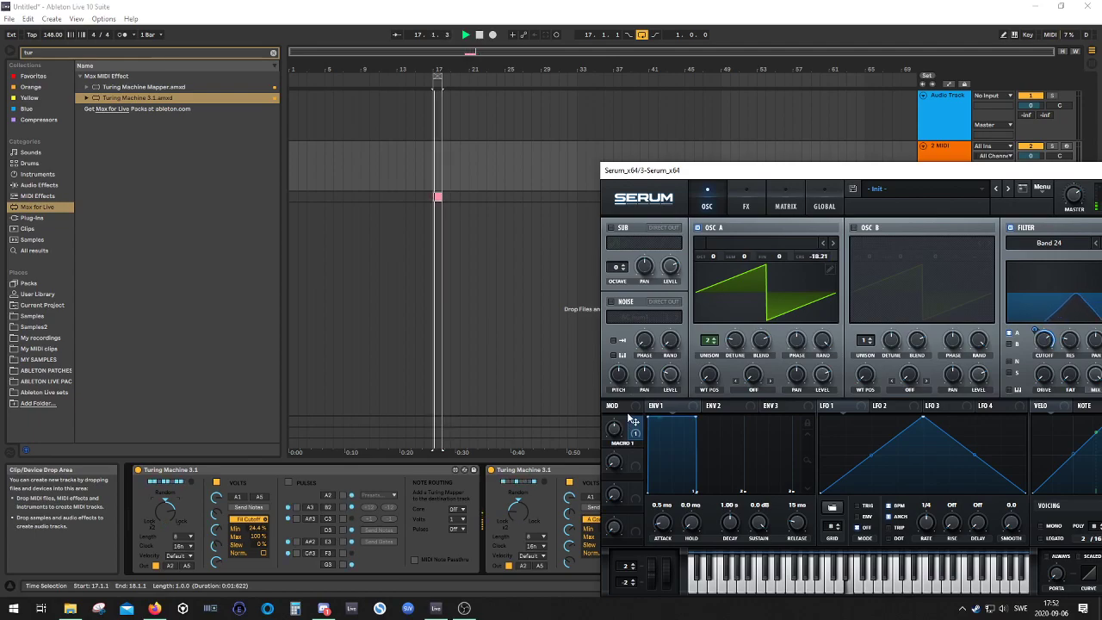
pyautogui.click(746, 205)
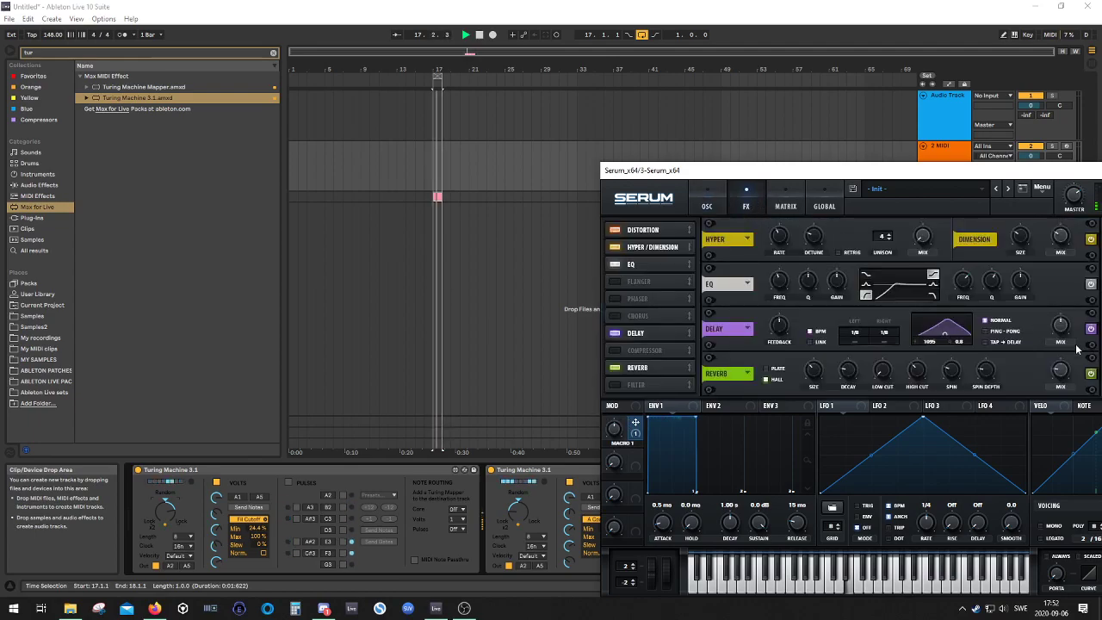
pyautogui.moveTo(883, 342); pyautogui.dragTo(923, 143)
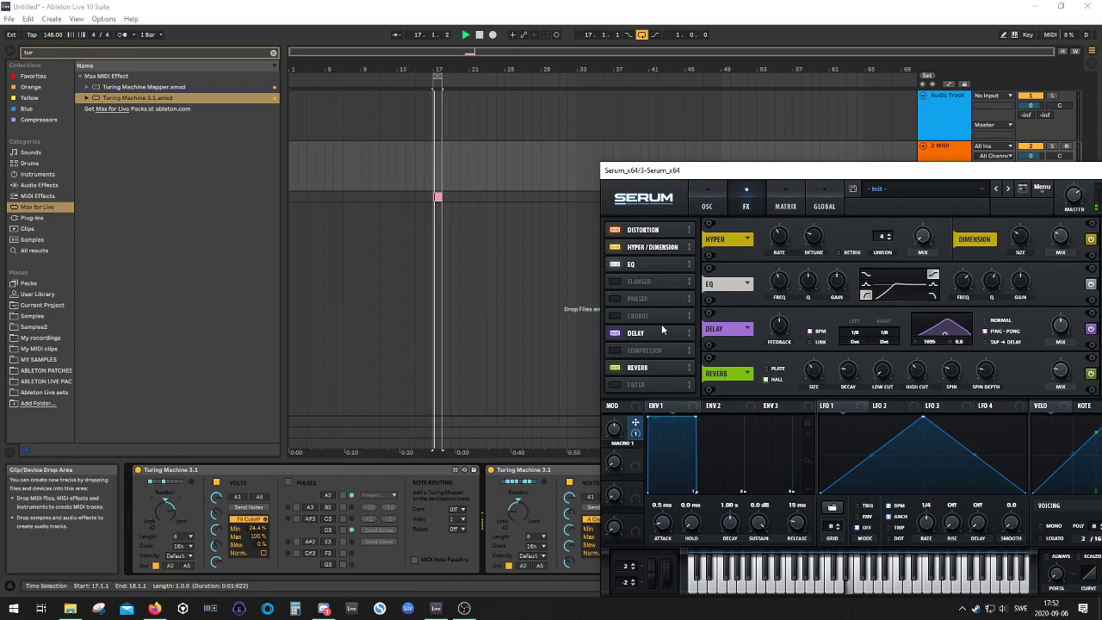
pyautogui.click(706, 208)
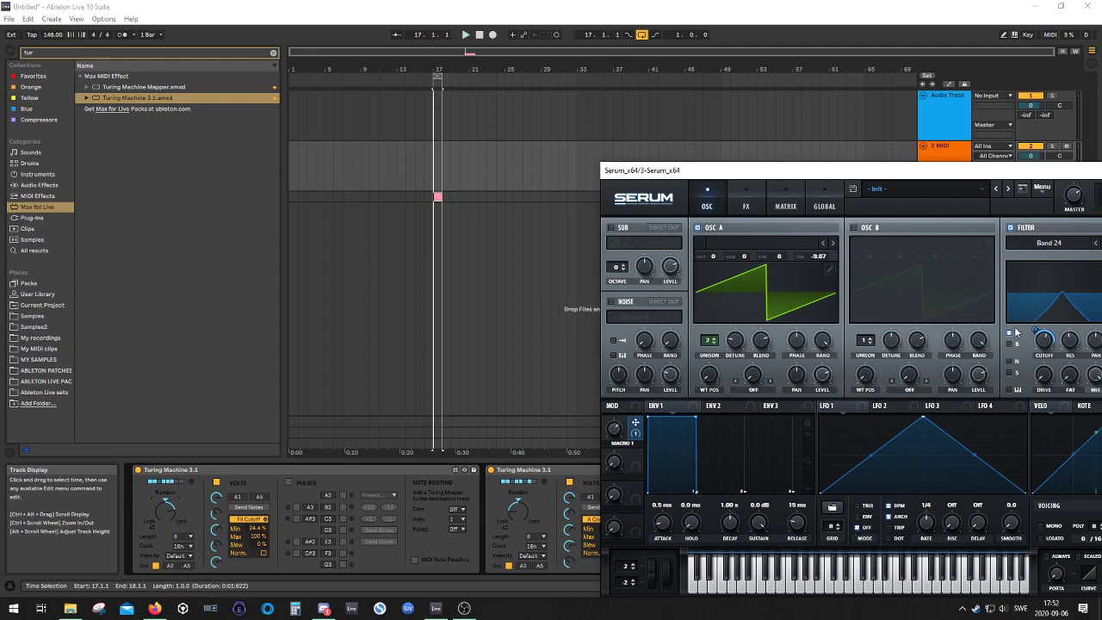
# - Close the Serum window and unfold the Serum track in the arrangement
pyautogui.moveTo(733, 175); pyautogui.dragTo(409, 180)
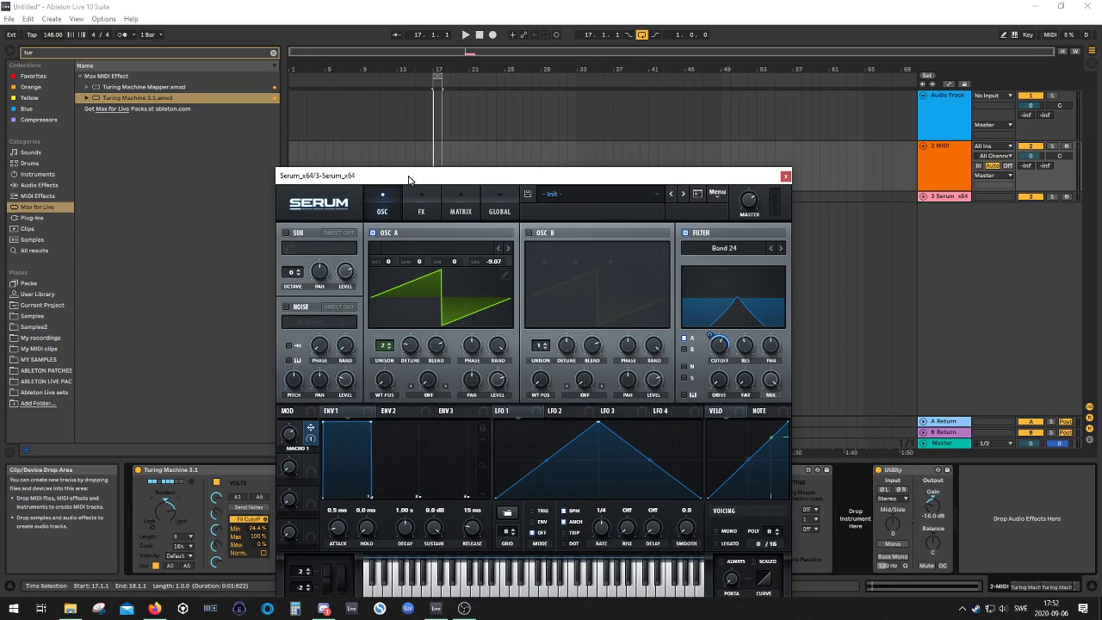
pyautogui.click(784, 176)
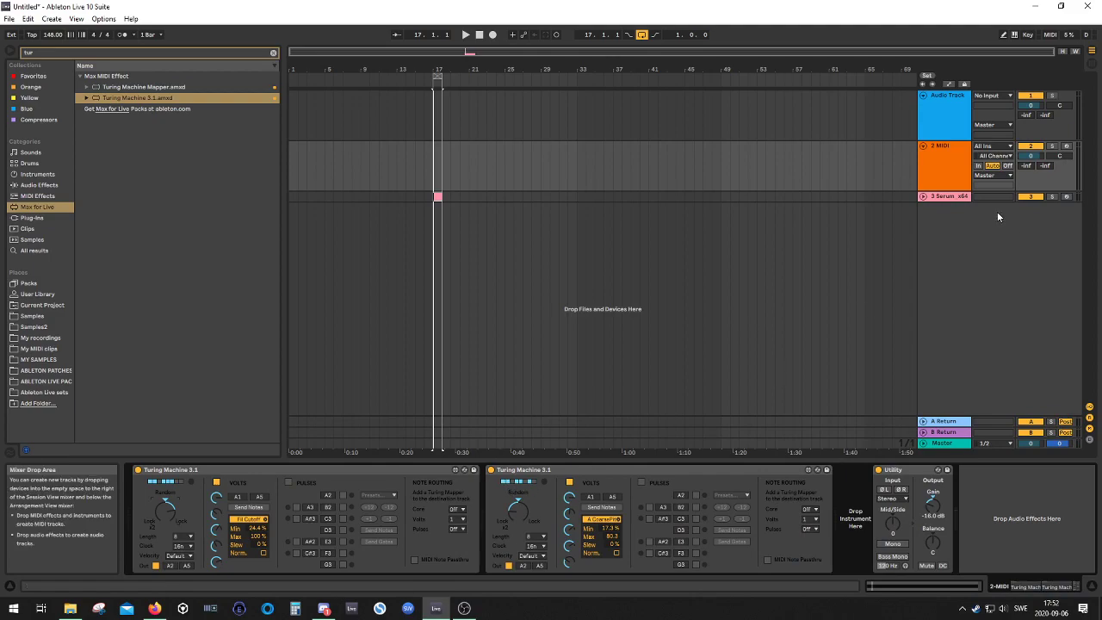
pyautogui.click(938, 198)
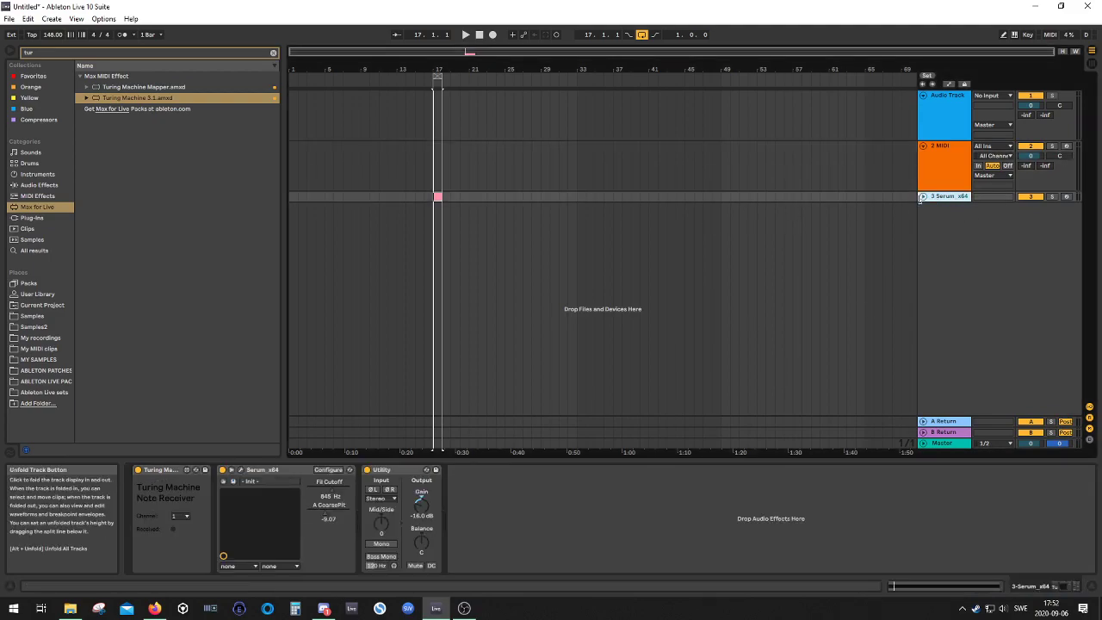
pyautogui.click(922, 196)
pyautogui.click(951, 176)
pyautogui.click(921, 218)
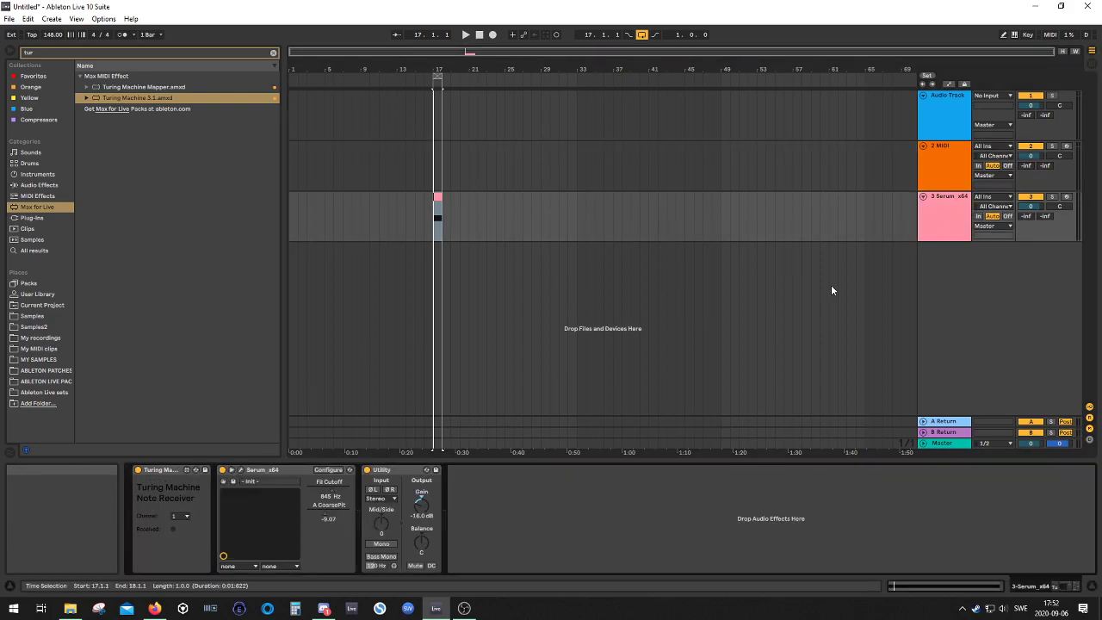
pyautogui.click(942, 176)
pyautogui.click(949, 209)
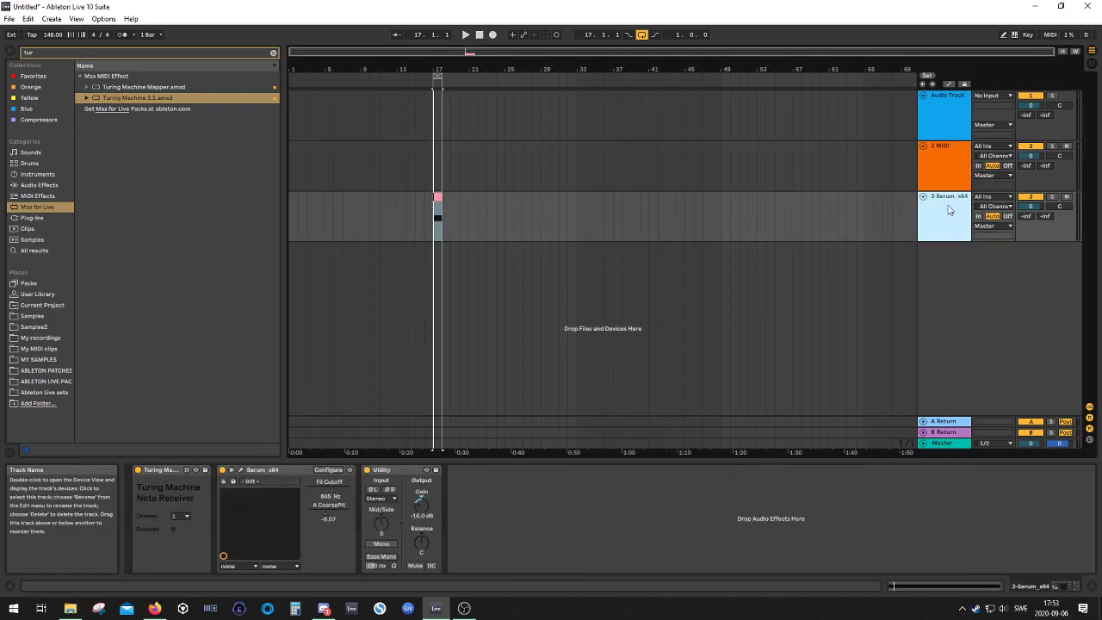
# - Cut the Serum device from the third track and delete that track
pyautogui.click(270, 471)
pyautogui.press('Delete')
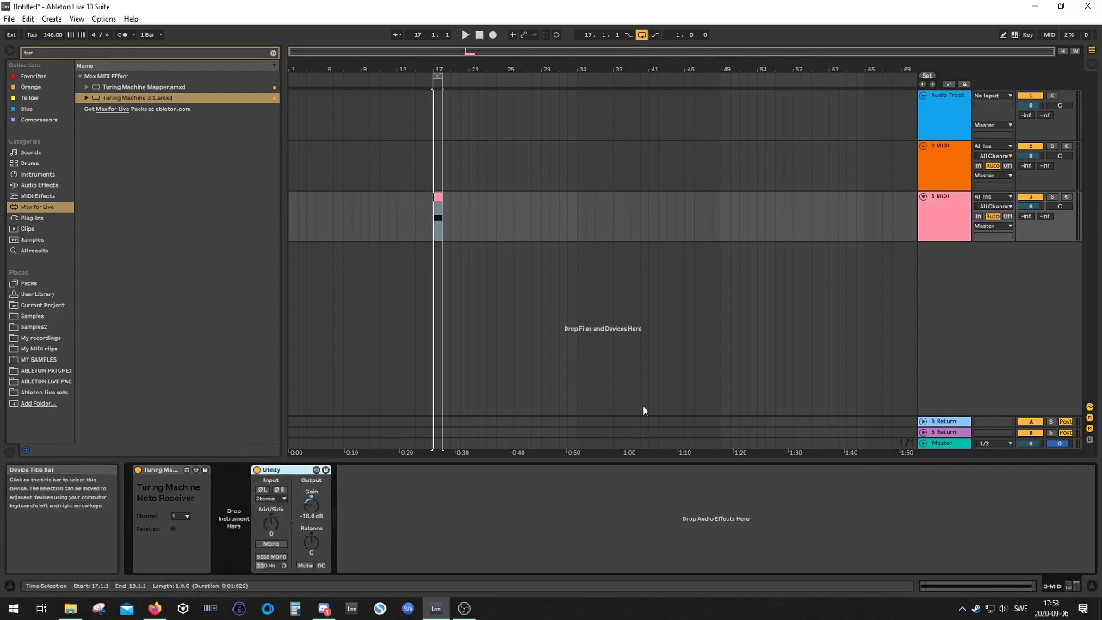
pyautogui.click(913, 217)
pyautogui.click(939, 216)
pyautogui.press('Delete')
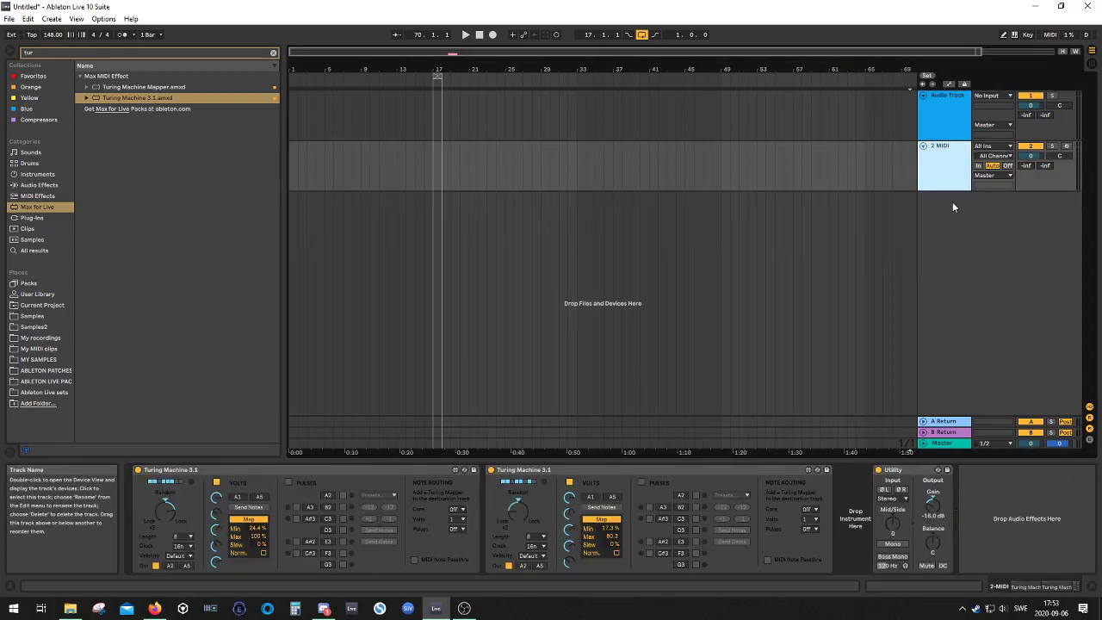
# - Delete the second Turing Machine from the 2 MIDI track and turn off Volts on the remaining one
pyautogui.press('Delete')
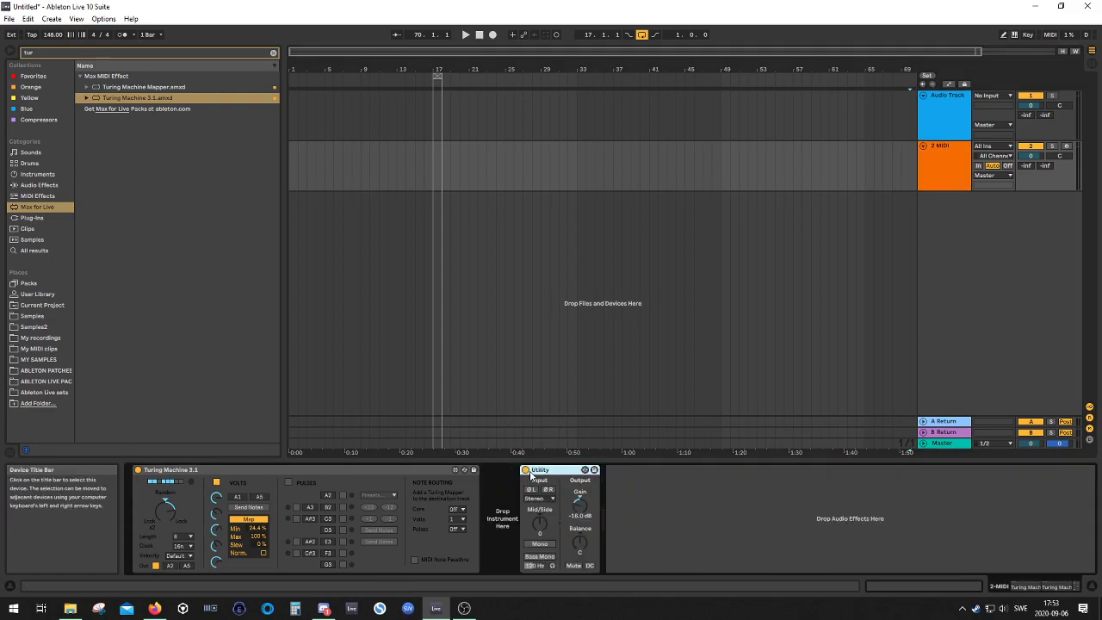
pyautogui.click(216, 484)
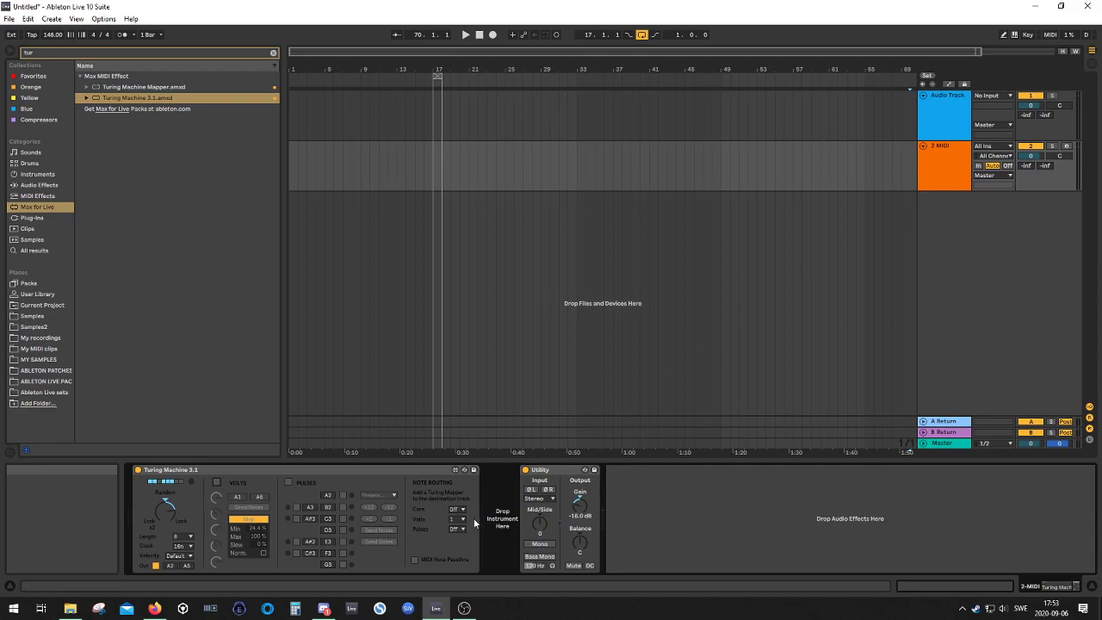
# - Paste Serum ahead of the Utility on the 2 MIDI track and open its plug-in window
pyautogui.click(547, 471)
pyautogui.hotkey('ctrl', 'z')
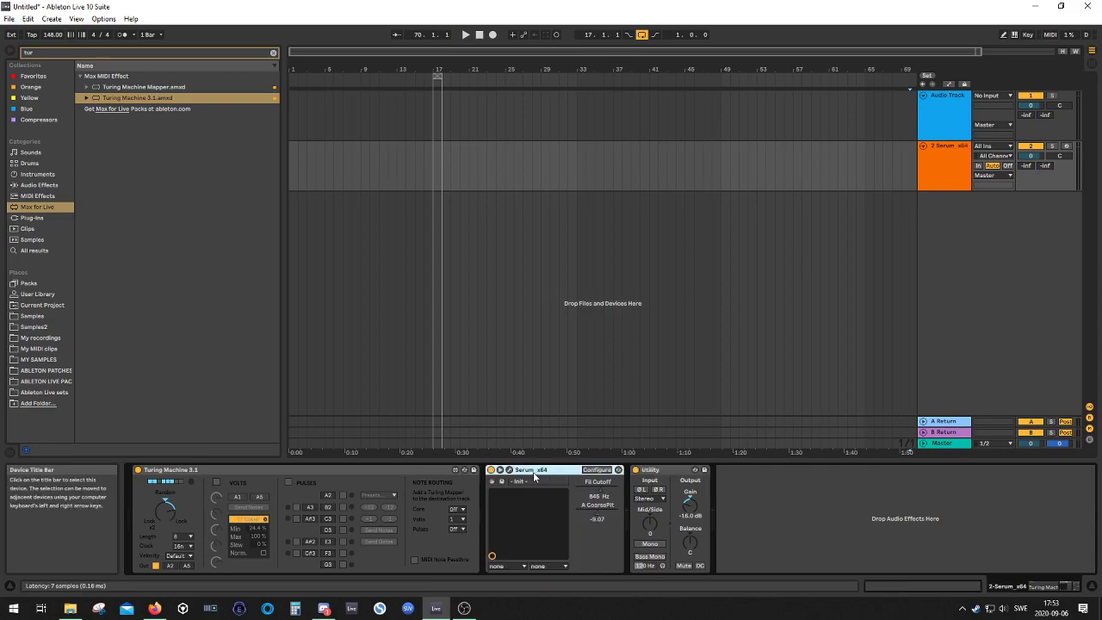
pyautogui.click(501, 481)
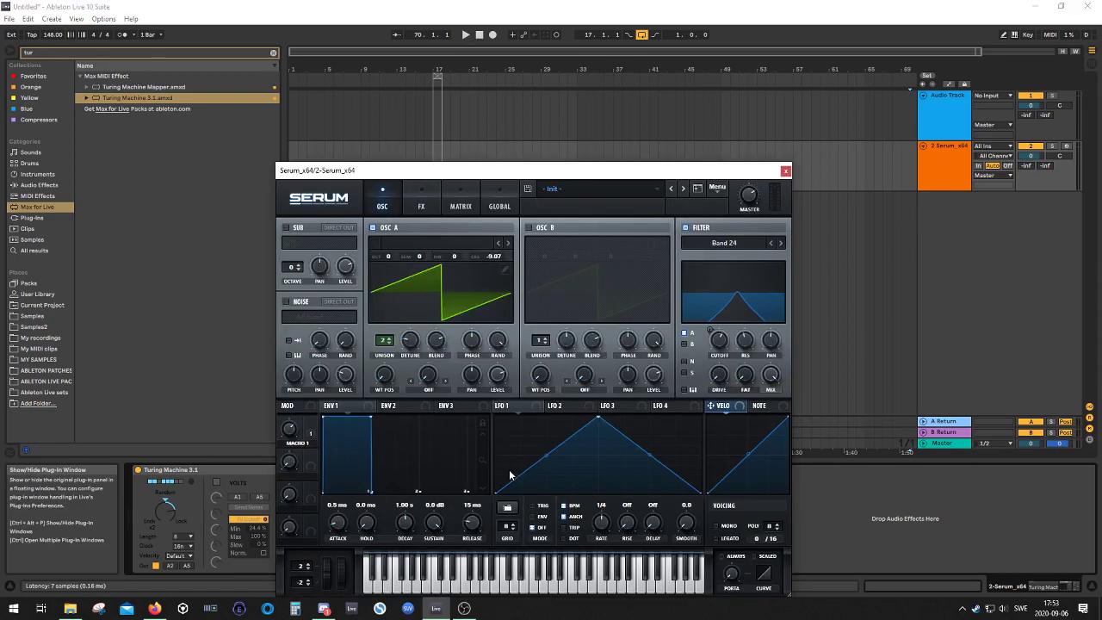
# - Reset Serum to its initial preset
pyautogui.click(716, 189)
pyautogui.click(740, 236)
pyautogui.click(584, 190)
pyautogui.click(586, 184)
pyautogui.click(421, 177)
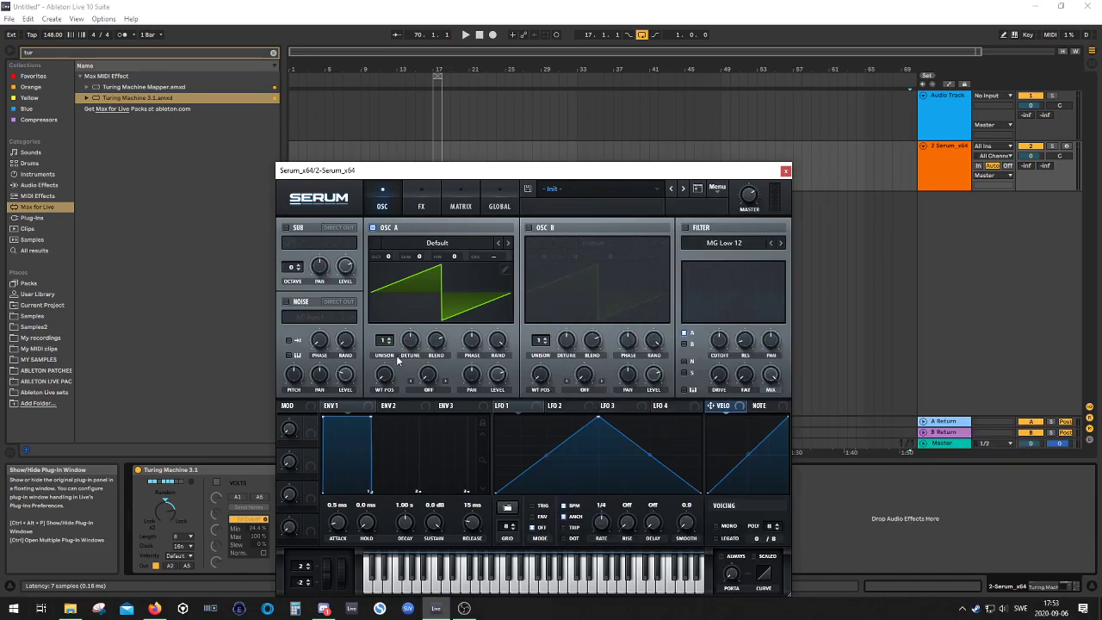
# - Set oscillator A to 2 unison voices, load the Analog Basic Shapes wavetable, and raise its octave to +1
pyautogui.moveTo(384, 342); pyautogui.dragTo(385, 334)
pyautogui.click(438, 247)
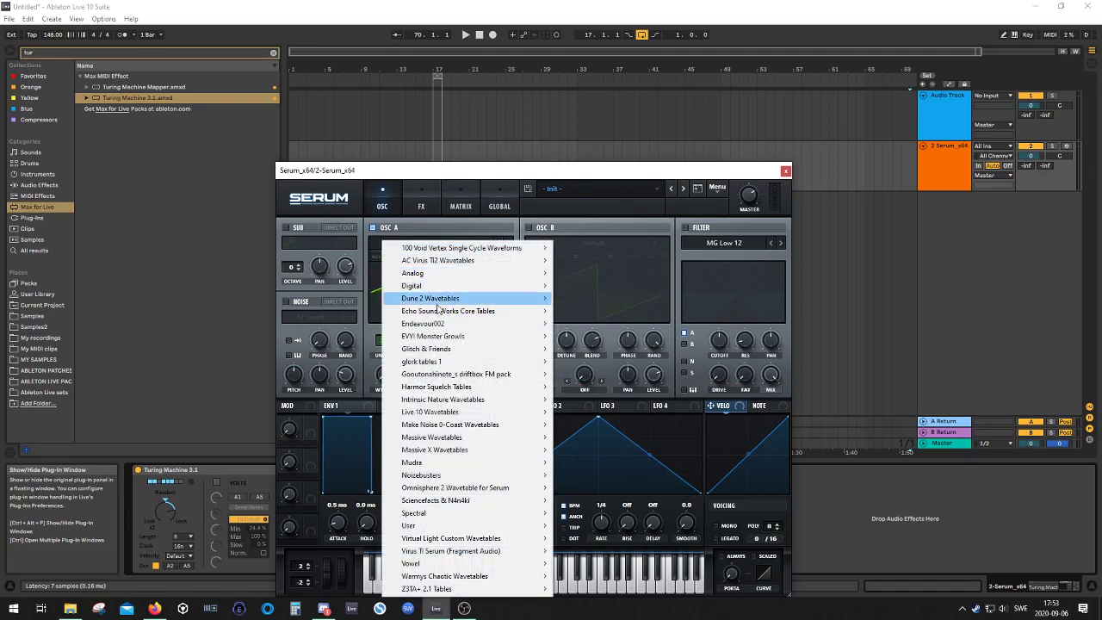
pyautogui.moveTo(470, 276)
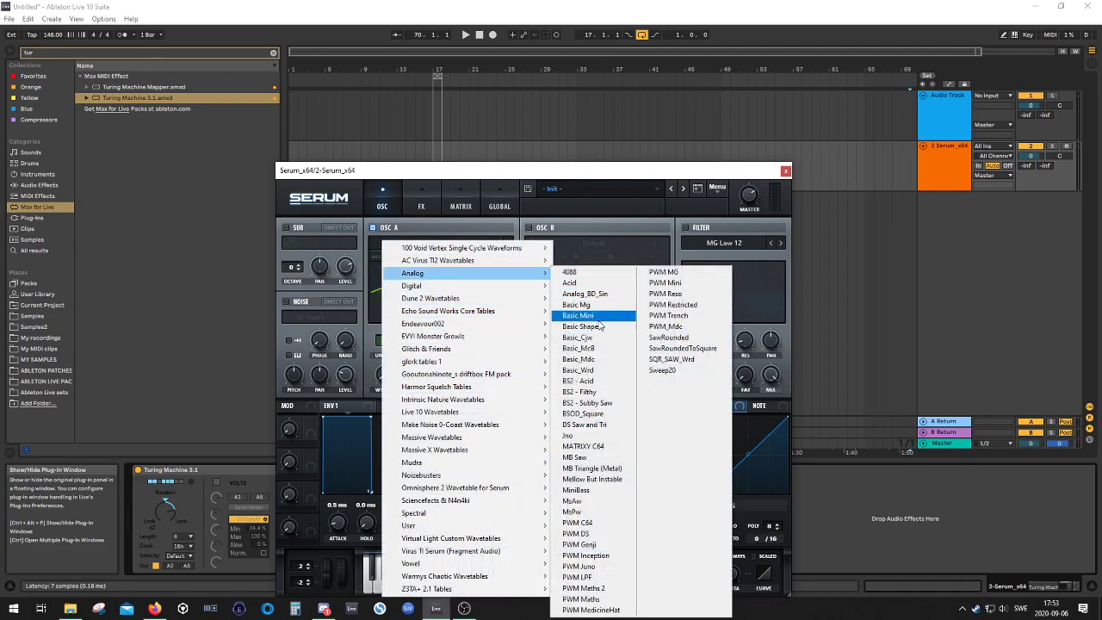
pyautogui.click(594, 326)
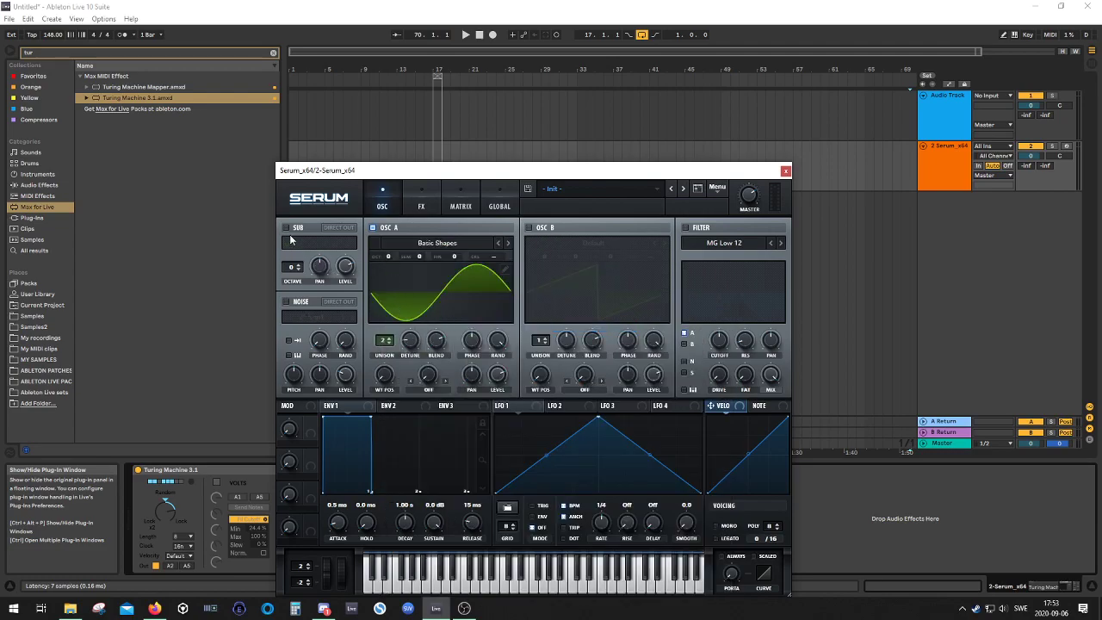
pyautogui.moveTo(388, 255)
pyautogui.mouseDown()
pyautogui.moveTo(395, 226)
pyautogui.moveTo(389, 265)
pyautogui.mouseUp()
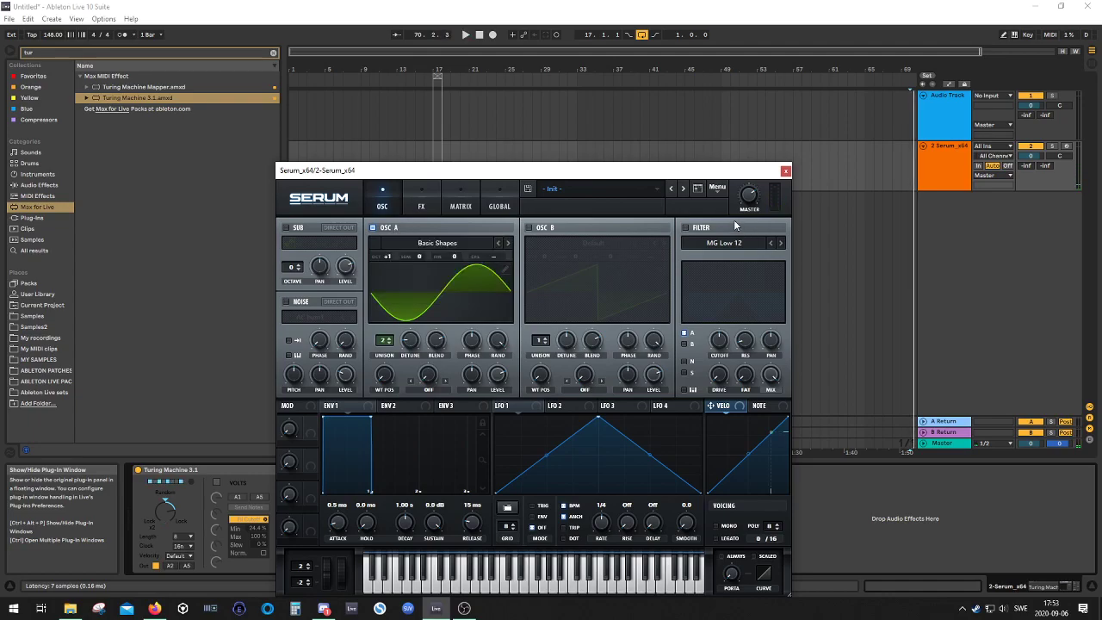
# - Enable Serum's Delay effect, set both the left and right times to dotted 1/8, and switch its mode to Ping-Pong
pyautogui.click(422, 206)
pyautogui.click(380, 206)
pyautogui.click(418, 204)
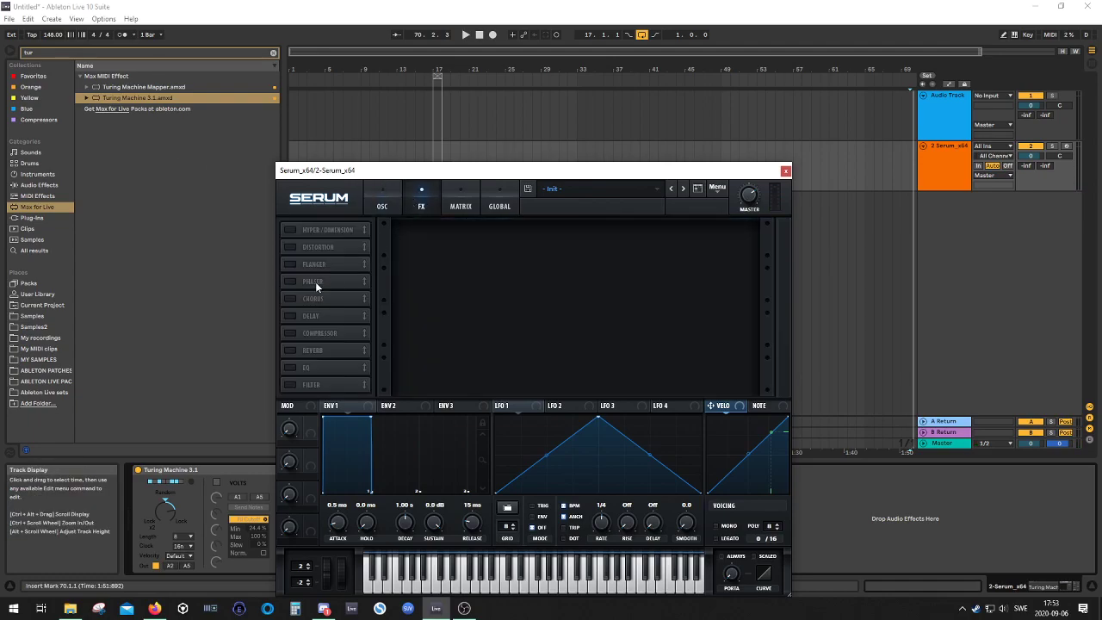
pyautogui.click(289, 316)
pyautogui.moveTo(569, 243); pyautogui.dragTo(579, 145)
pyautogui.moveTo(533, 253); pyautogui.dragTo(564, 139)
pyautogui.press('space')
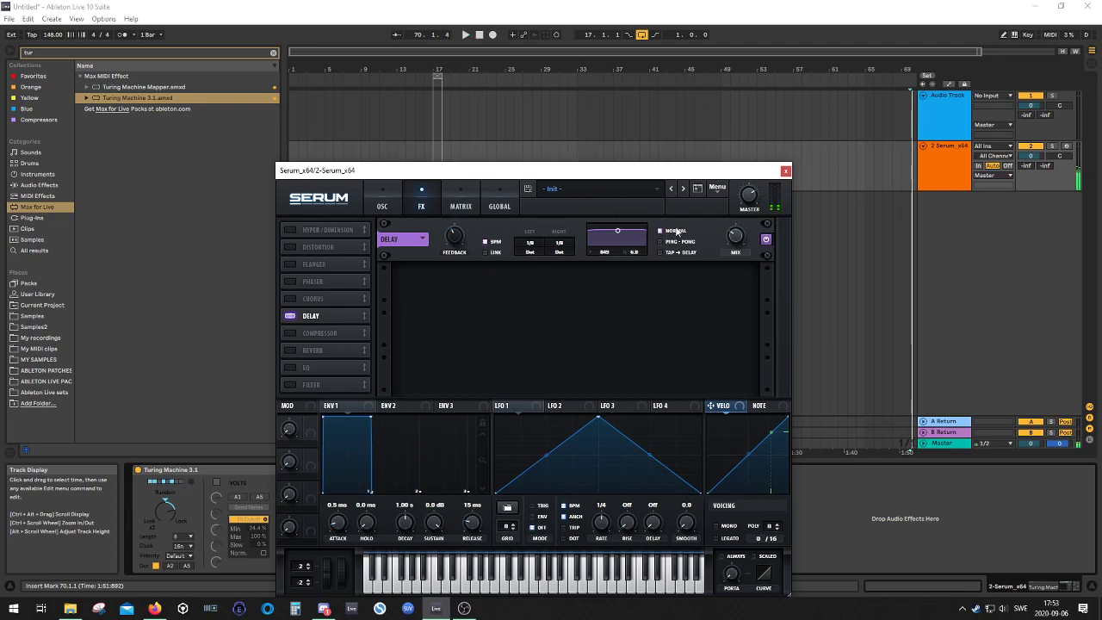
pyautogui.click(664, 242)
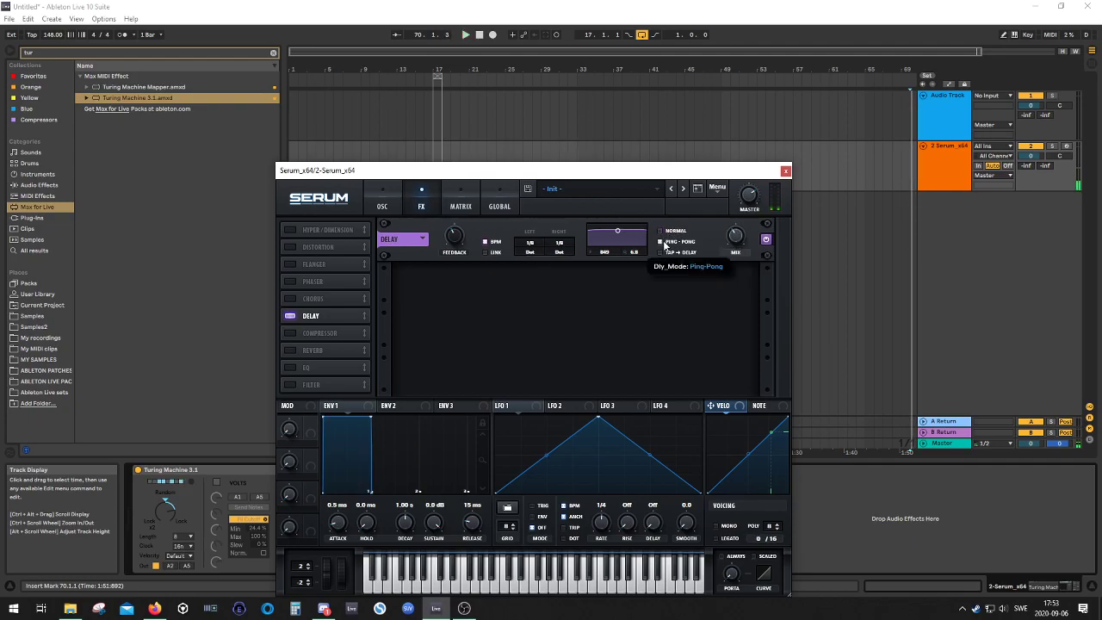
# - Enable Serum's Reverb effect after the delay
pyautogui.click(384, 207)
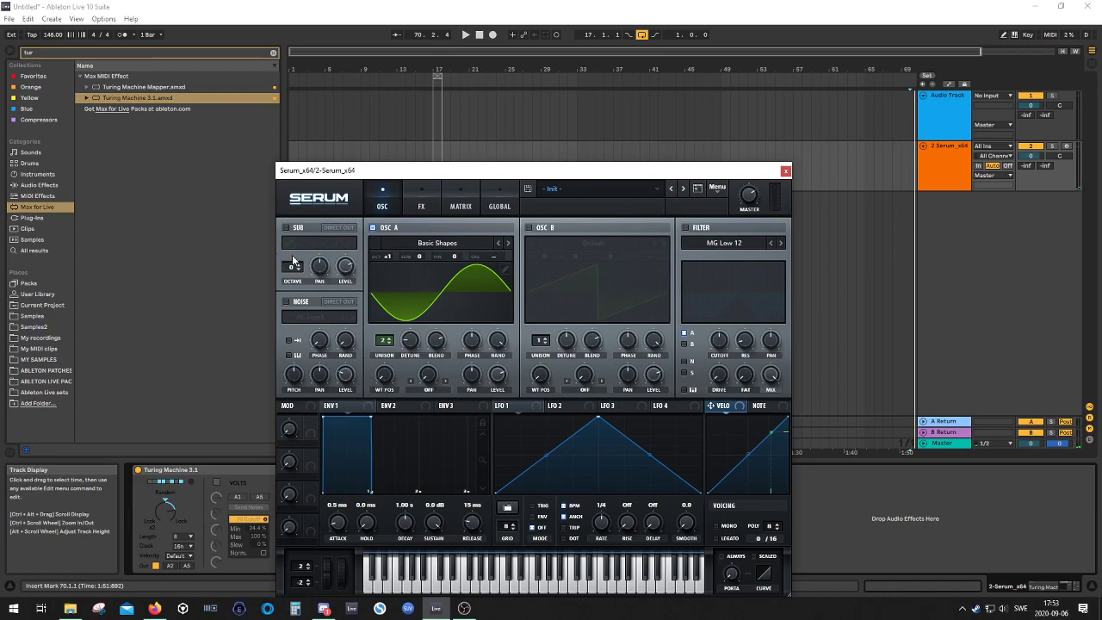
pyautogui.click(421, 206)
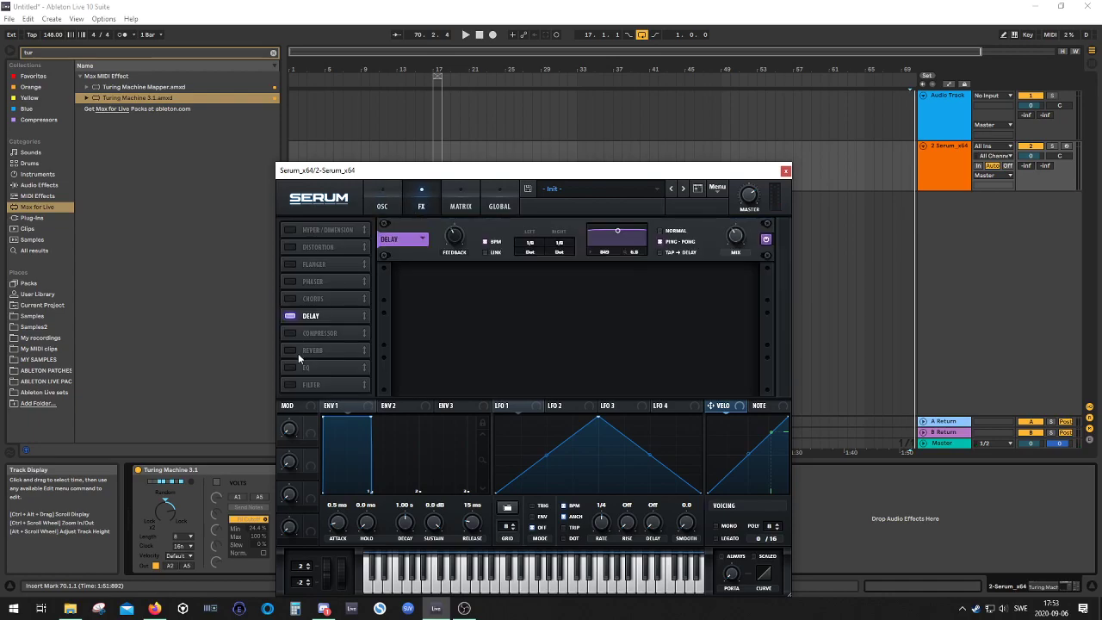
pyautogui.click(298, 350)
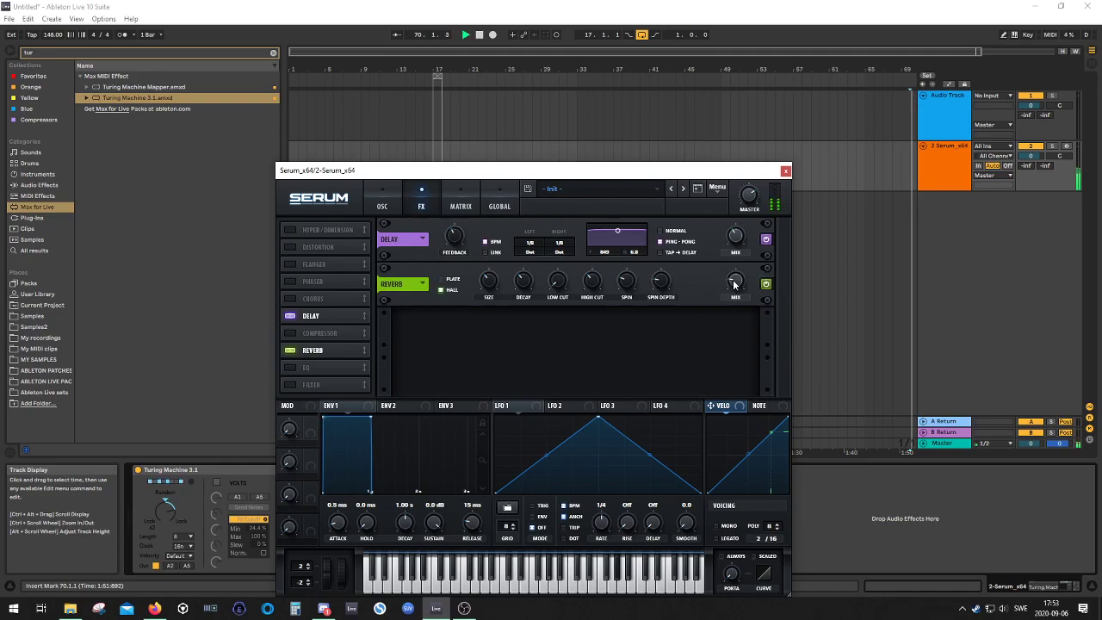
# - Review the oscillator and effects pages, play the patch back, and close the Serum window
pyautogui.click(382, 206)
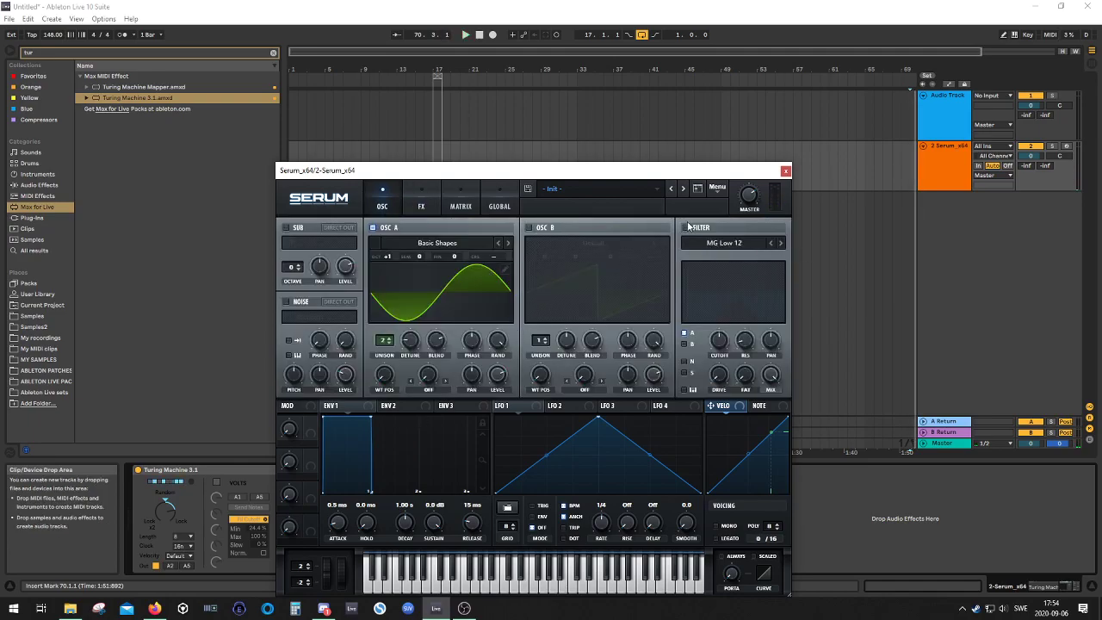
pyautogui.click(436, 208)
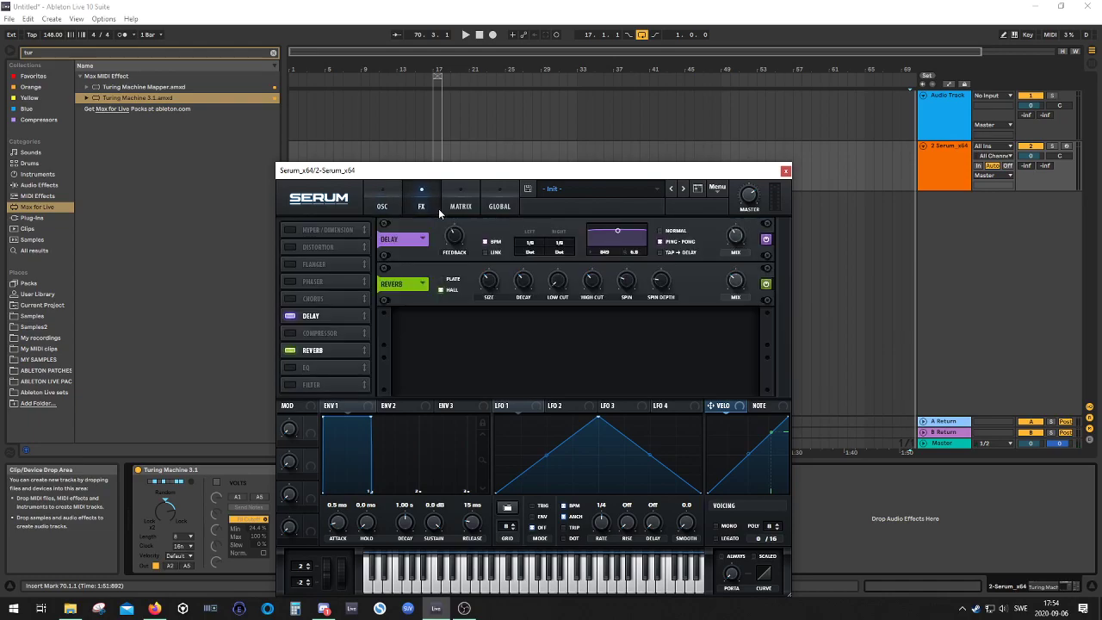
pyautogui.click(373, 204)
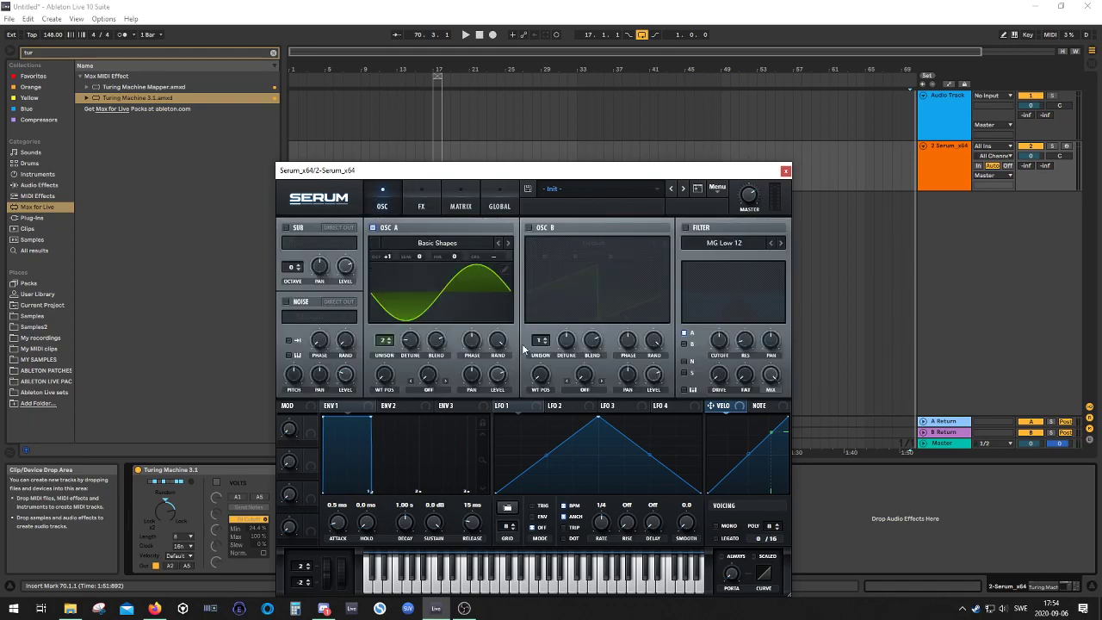
pyautogui.press('space')
pyautogui.moveTo(493, 257)
pyautogui.mouseDown()
pyautogui.moveTo(492, 291)
pyautogui.moveTo(511, 248)
pyautogui.moveTo(502, 263)
pyautogui.mouseUp()
pyautogui.press('space')
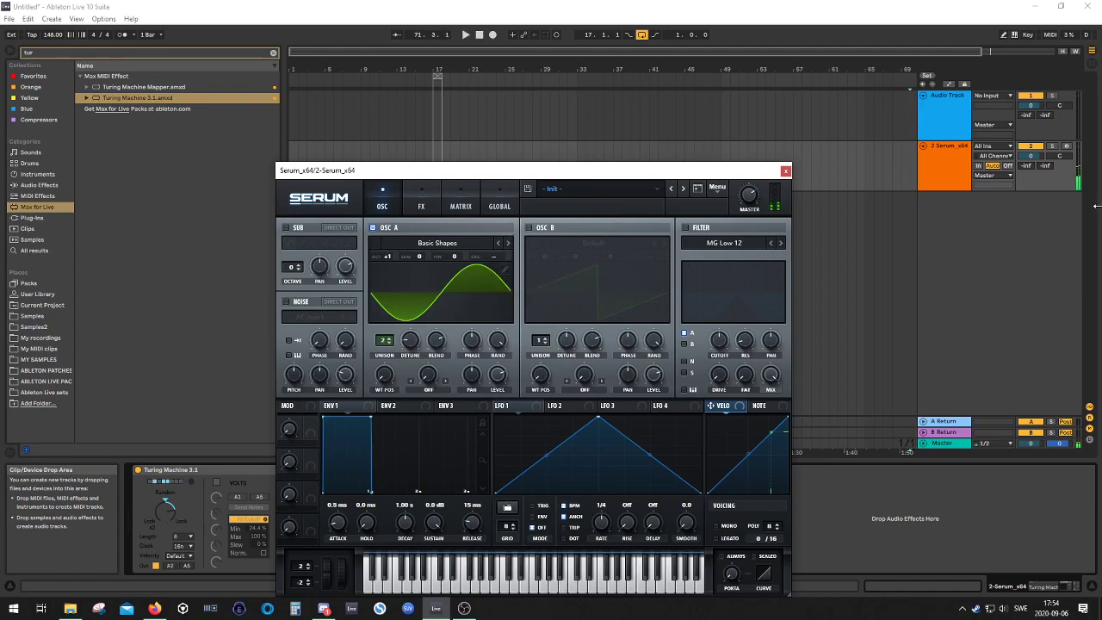
pyautogui.click(785, 170)
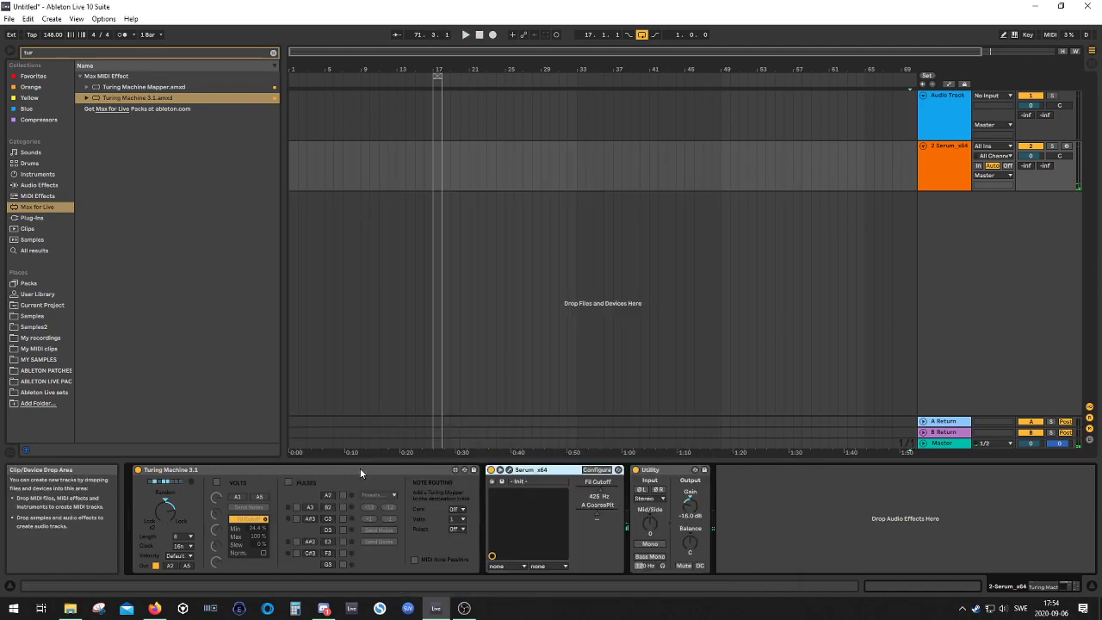
# - Clear the browser search and show the Scale presets among the MIDI effects
pyautogui.click(124, 54)
pyautogui.press('BackSpace')
pyautogui.press('BackSpace')
pyautogui.press('BackSpace')
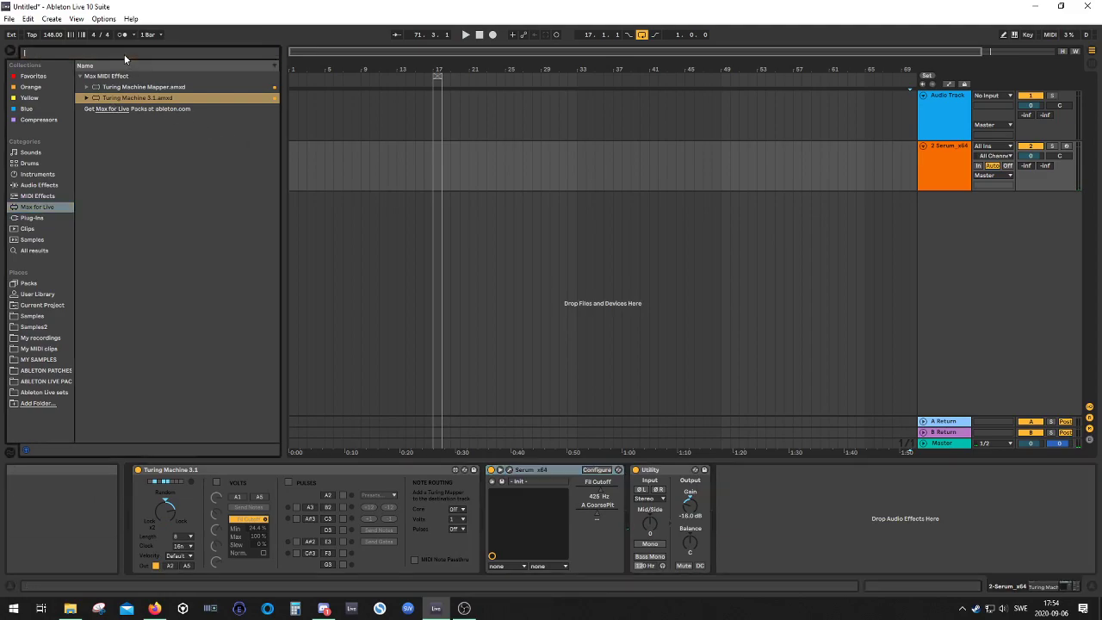
pyautogui.click(41, 196)
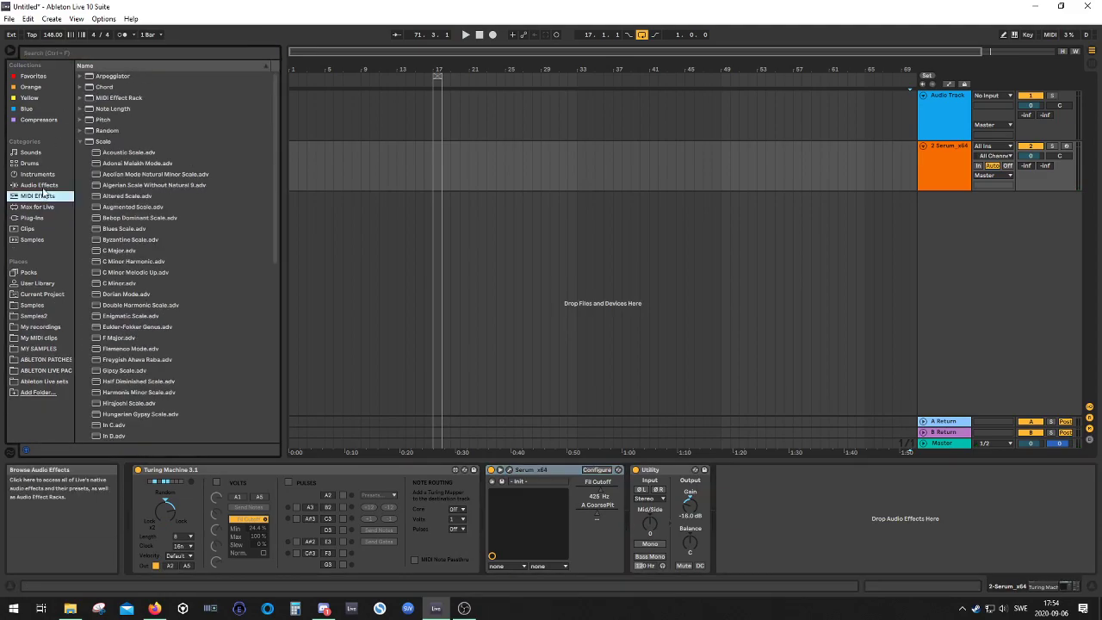
pyautogui.click(103, 131)
pyautogui.click(105, 142)
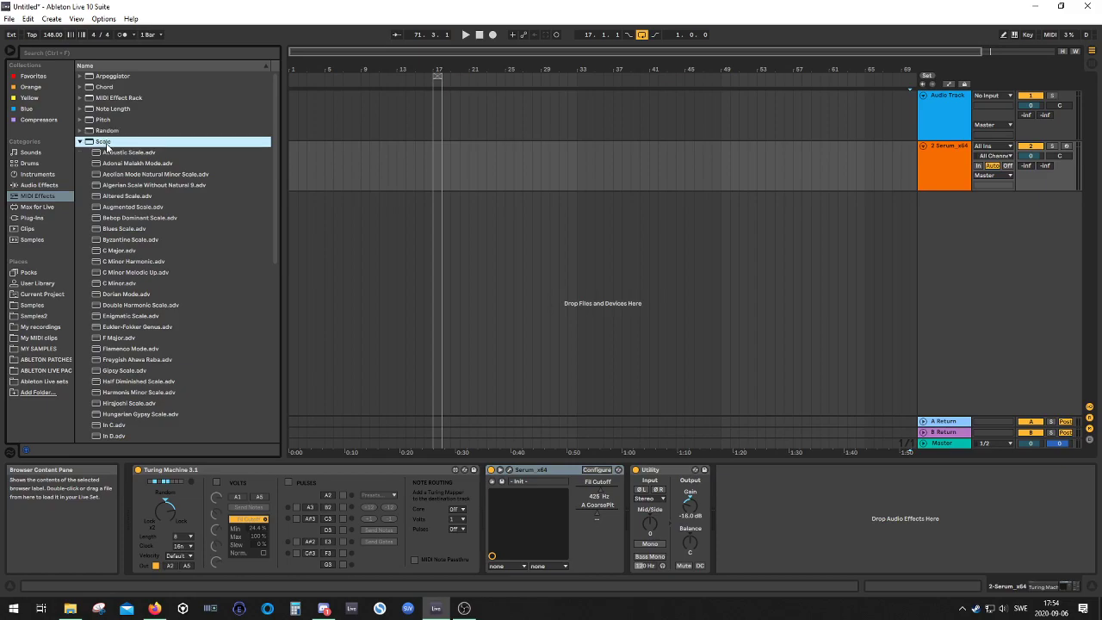
# - Insert the Phrygian Dominant Scale preset between Turing Machine and Serum, and adjust Turing Machine's Random amount during playback
pyautogui.scroll(-2, 151, 326)
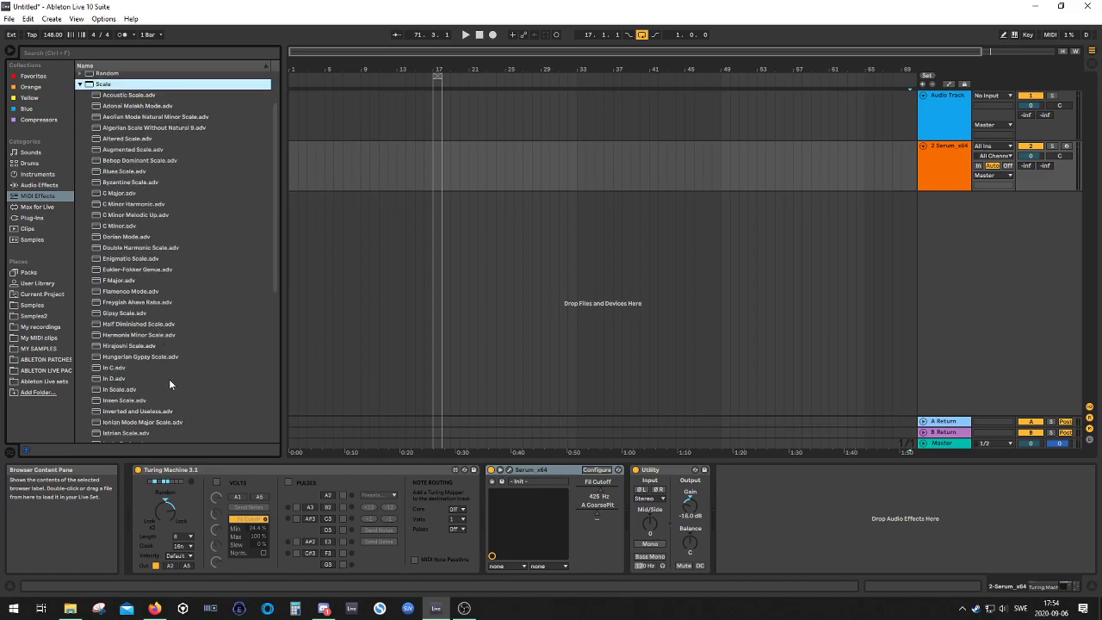
pyautogui.scroll(-2, 164, 371)
pyautogui.scroll(-5, 148, 293)
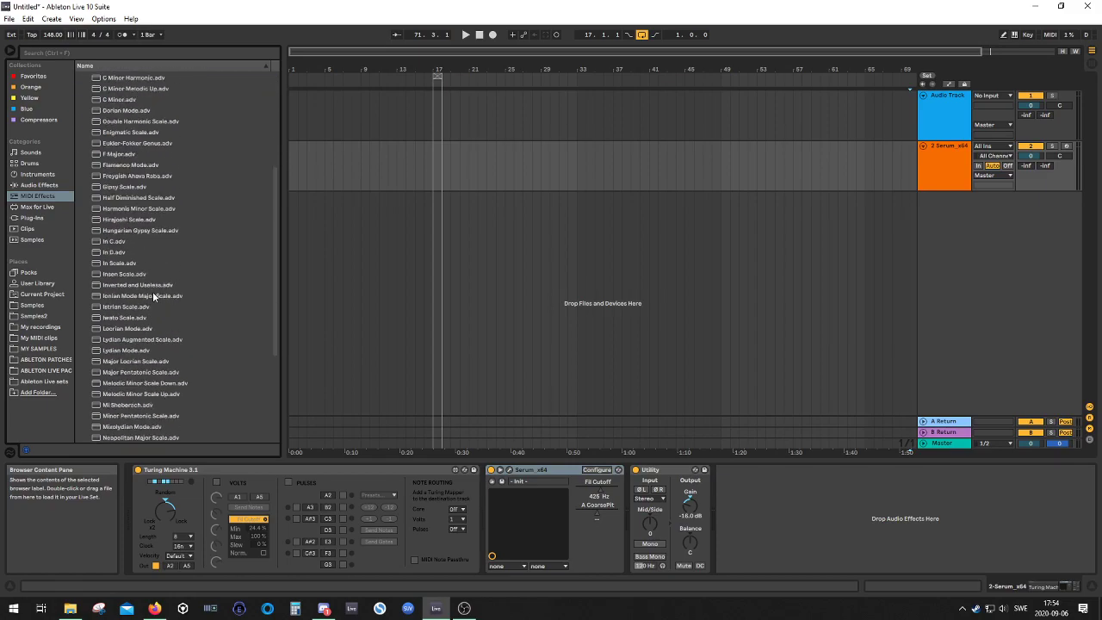
pyautogui.scroll(-2, 151, 295)
pyautogui.moveTo(129, 389); pyautogui.dragTo(607, 518)
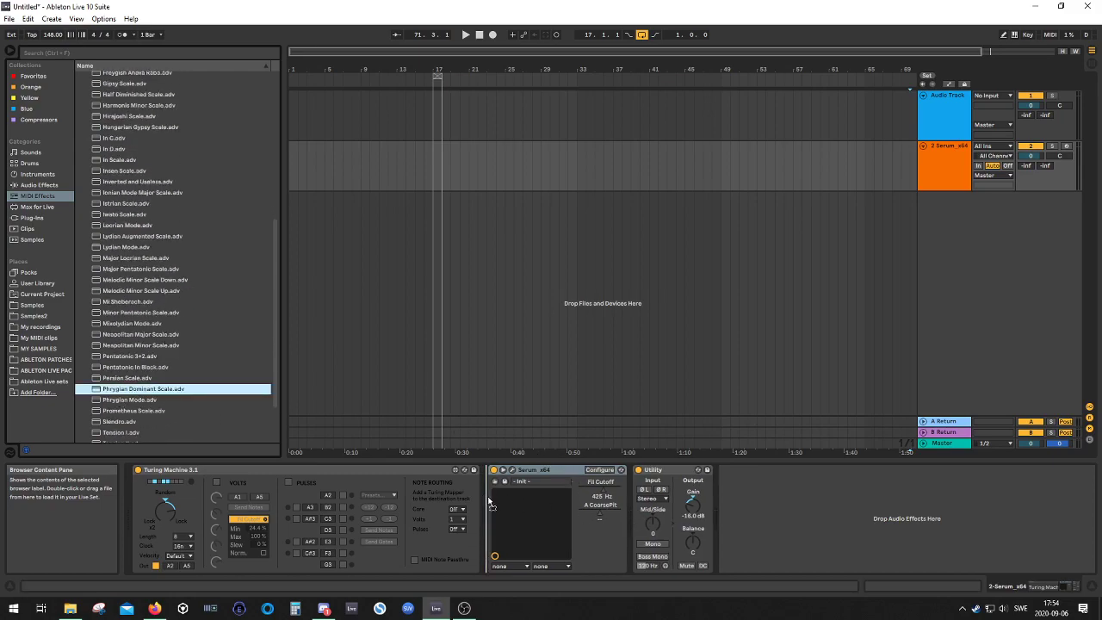
pyautogui.click(913, 372)
pyautogui.press('space')
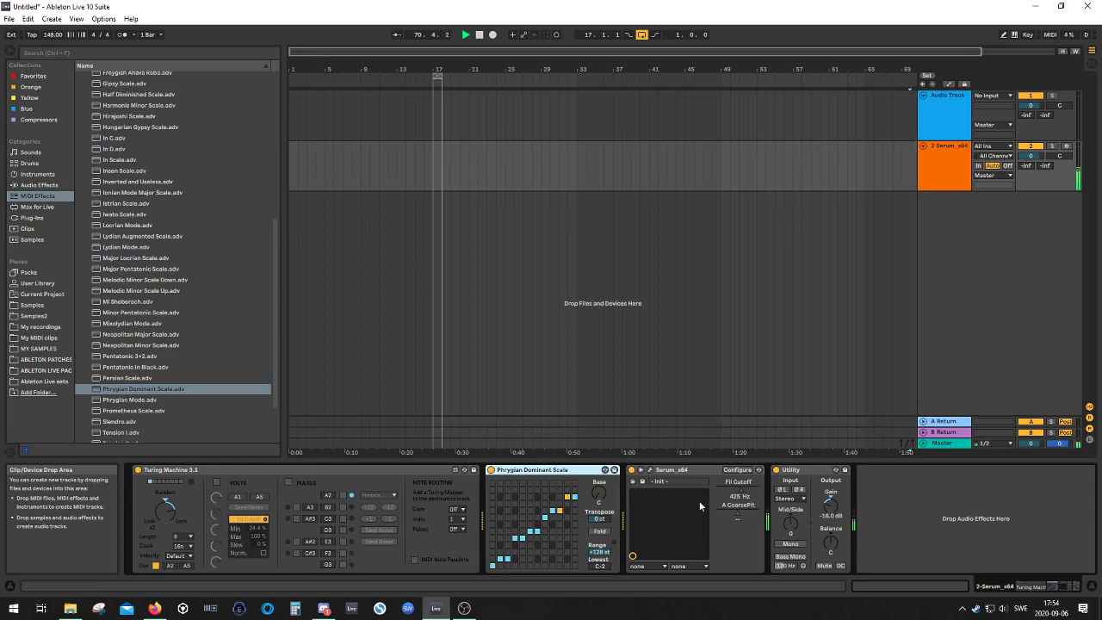
pyautogui.moveTo(168, 519); pyautogui.dragTo(168, 517)
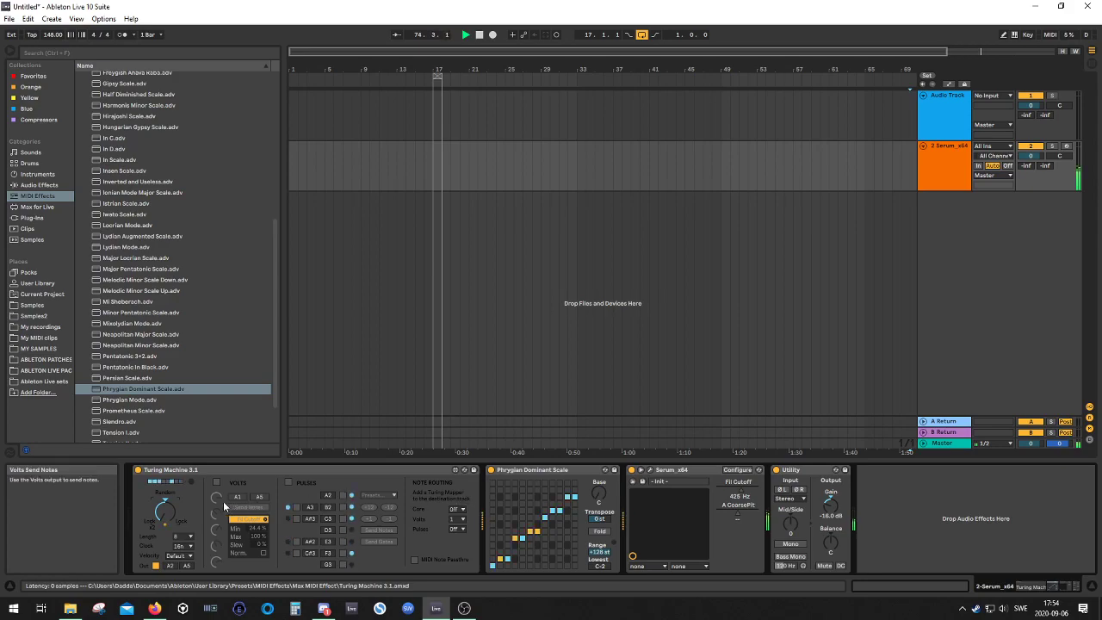
# - Reopen Serum's plug-in window, turn on the MG Low 12 filter, and adjust its cutoff
pyautogui.click(649, 469)
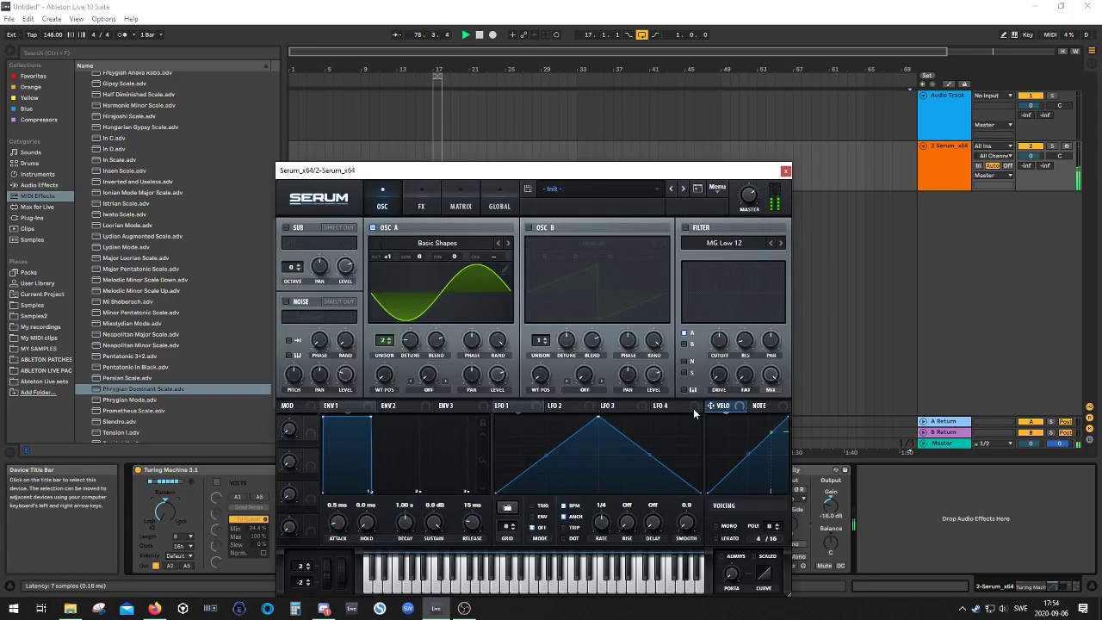
pyautogui.click(686, 227)
pyautogui.moveTo(720, 341); pyautogui.dragTo(751, 364)
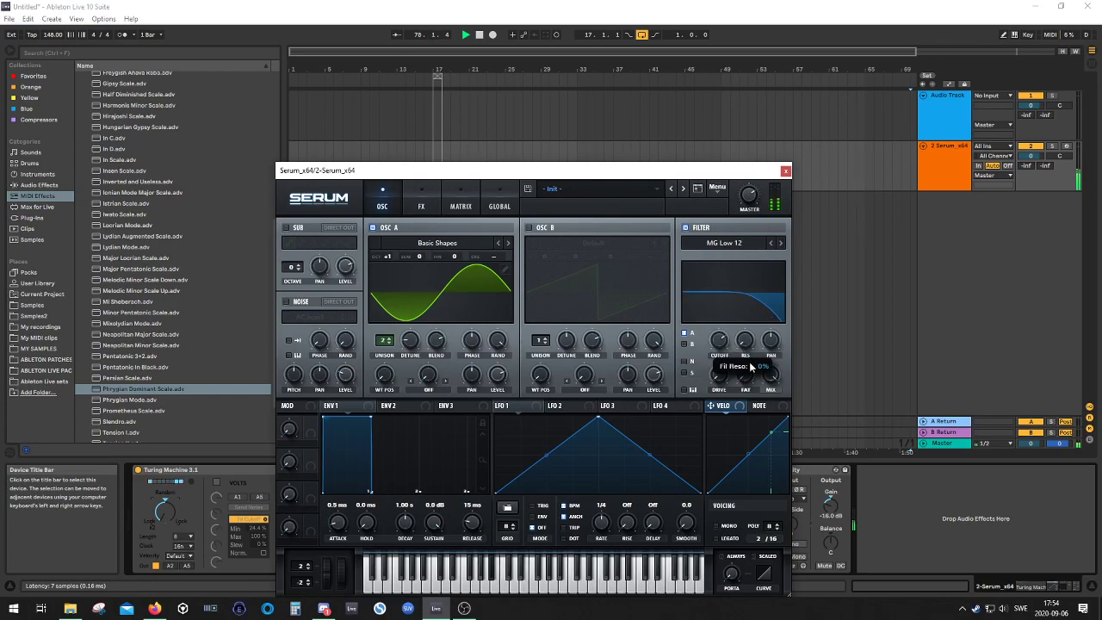
# - Set Turing Machine's clock to 8n while adjusting its Random amount
pyautogui.click(164, 512)
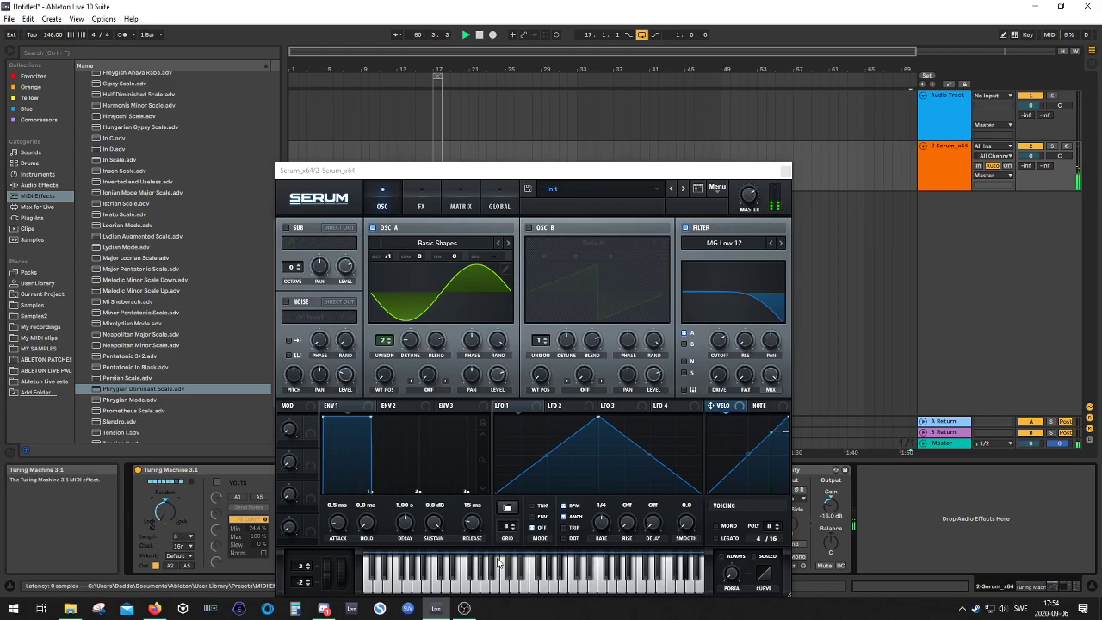
pyautogui.click(180, 545)
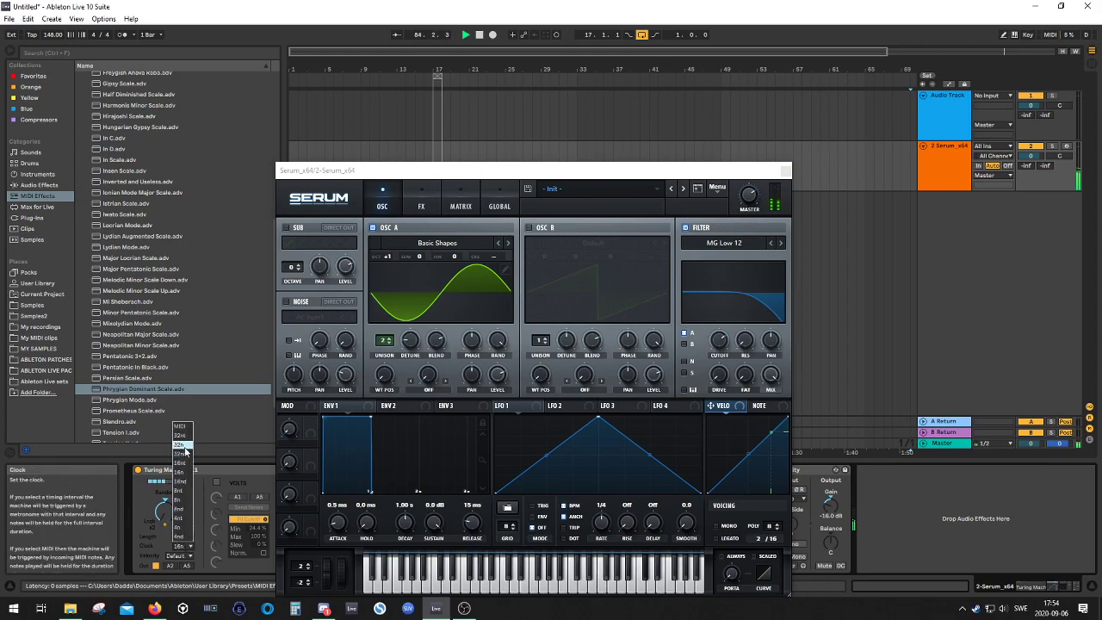
pyautogui.click(180, 500)
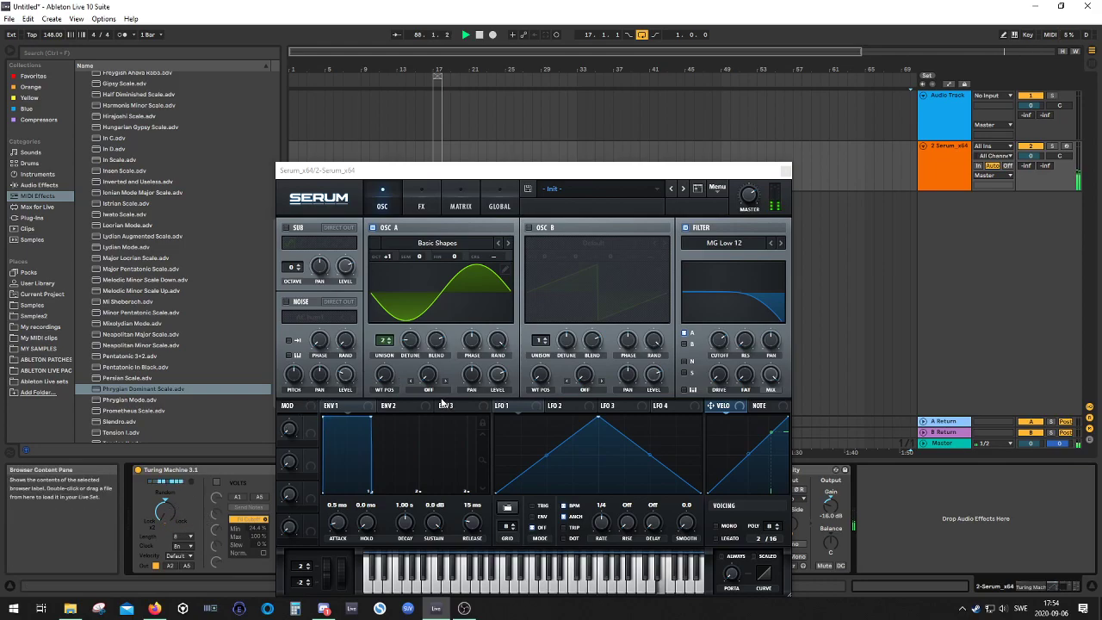
# - Turn on the sub oscillator at octave -1, set oscillator A's warp mode to FM from the sub, and raise the warp amount
pyautogui.click(431, 392)
pyautogui.click(287, 227)
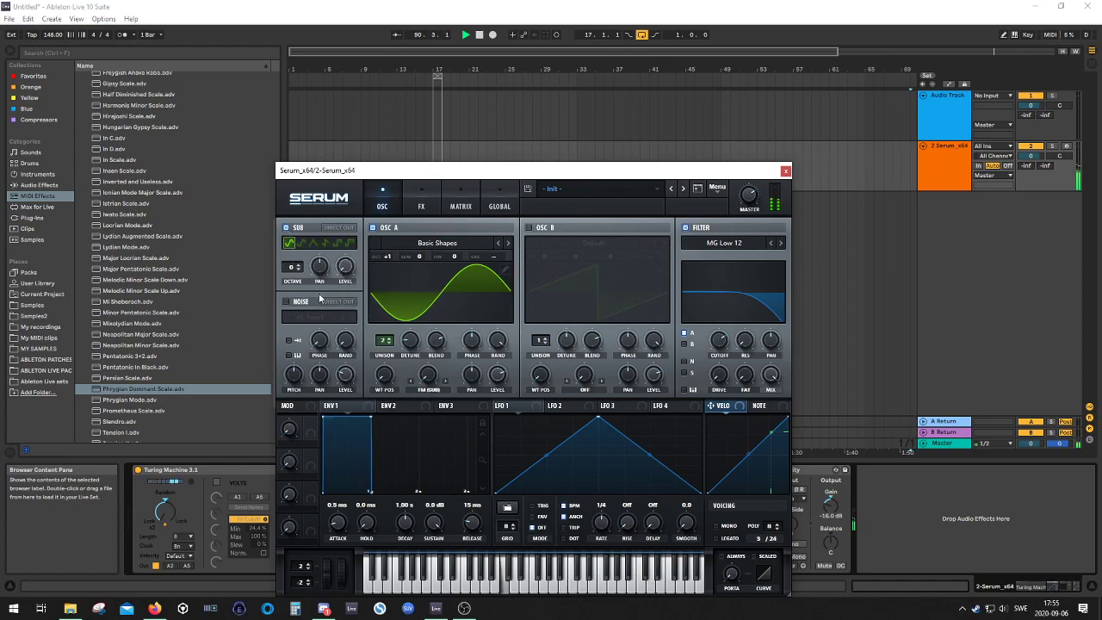
pyautogui.moveTo(431, 376); pyautogui.dragTo(433, 340)
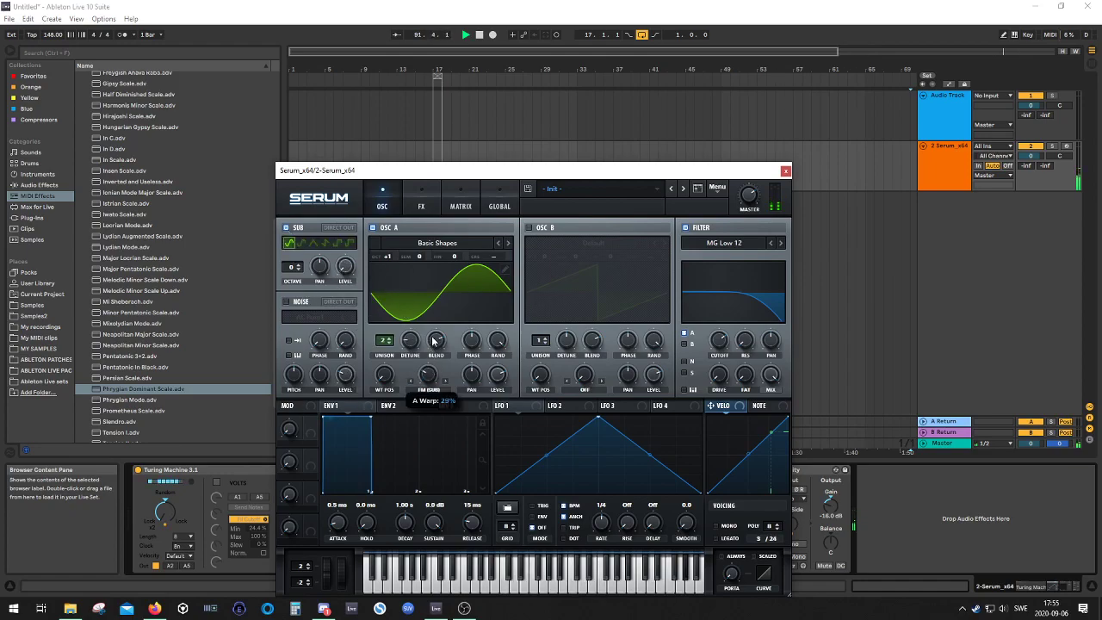
pyautogui.moveTo(294, 269); pyautogui.dragTo(292, 278)
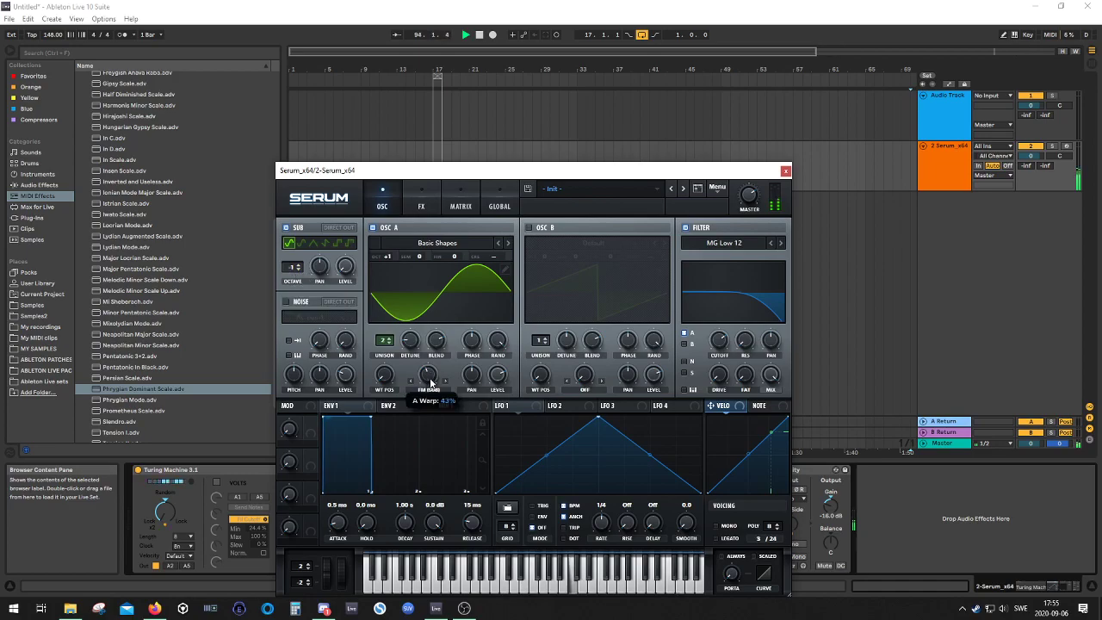
pyautogui.moveTo(429, 380); pyautogui.dragTo(431, 356)
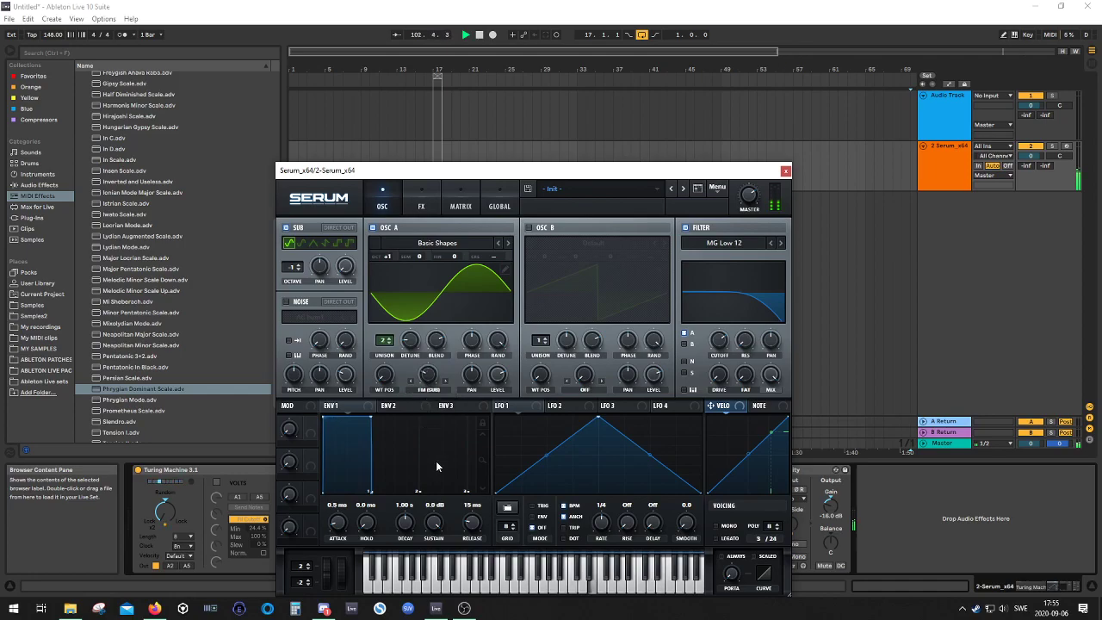
pyautogui.click(462, 609)
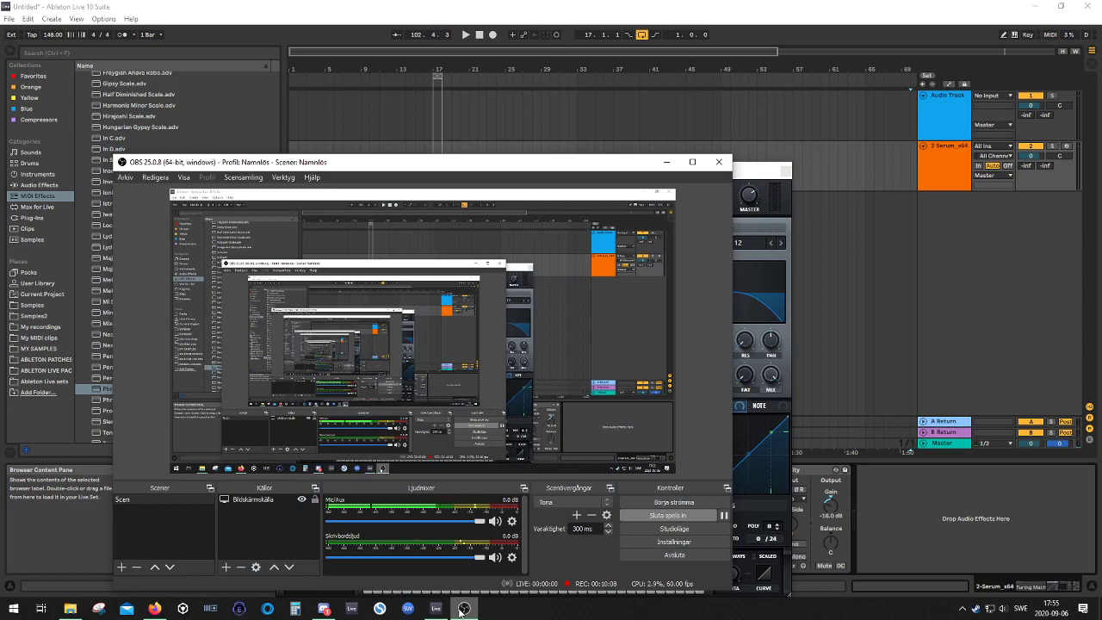